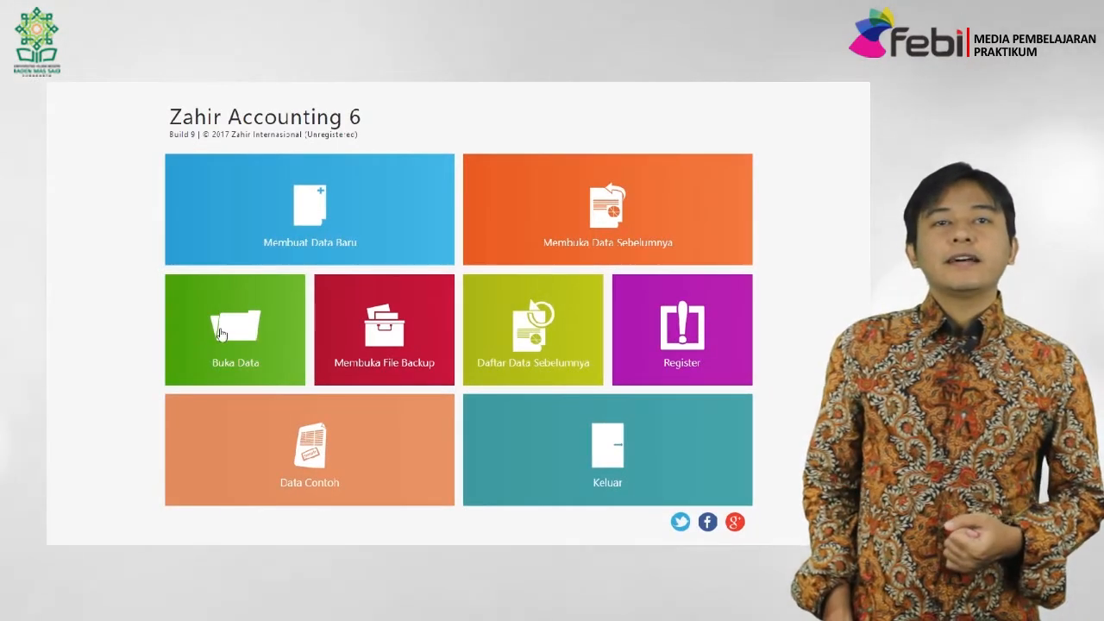
Open the PT.KorosenseiC.GDB company database from the practicum folder.
left_click(221, 334)
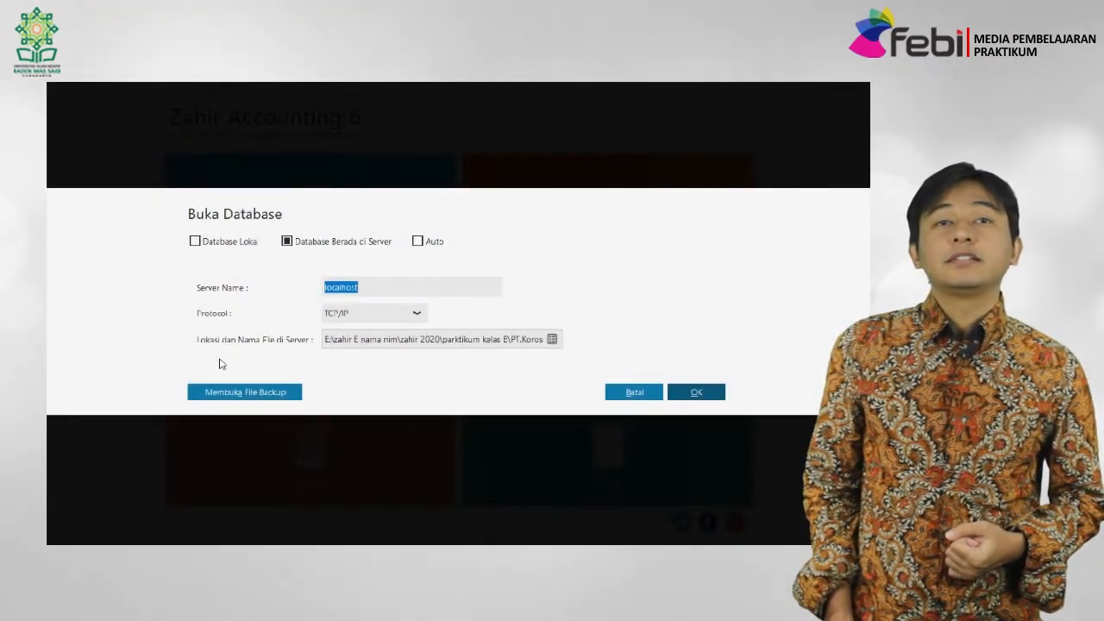
left_click(552, 340)
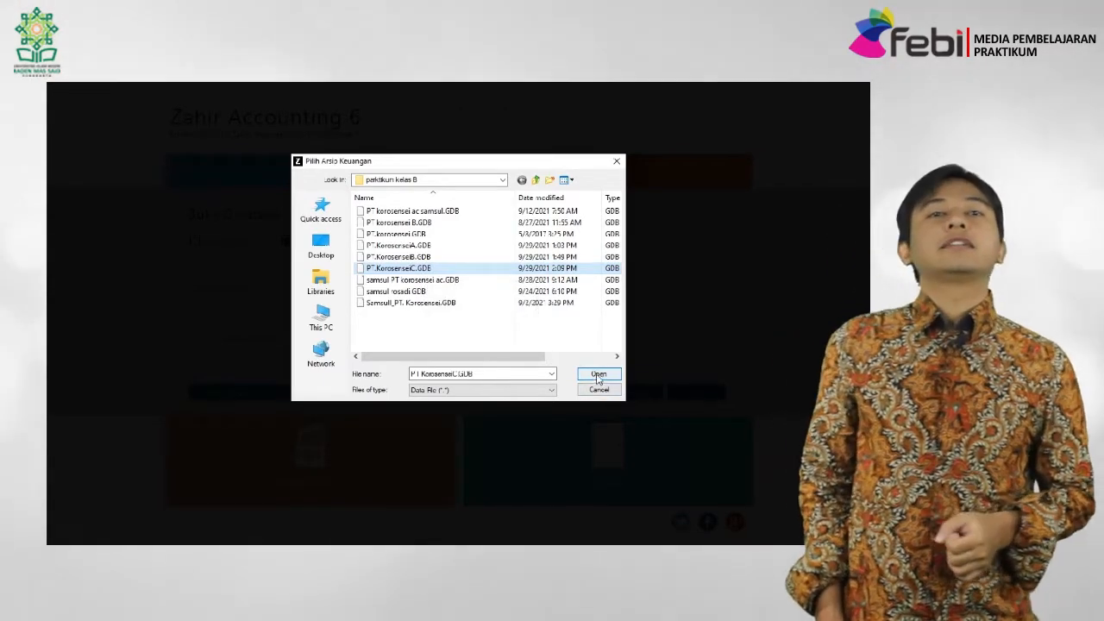
left_click(598, 375)
left_click(688, 390)
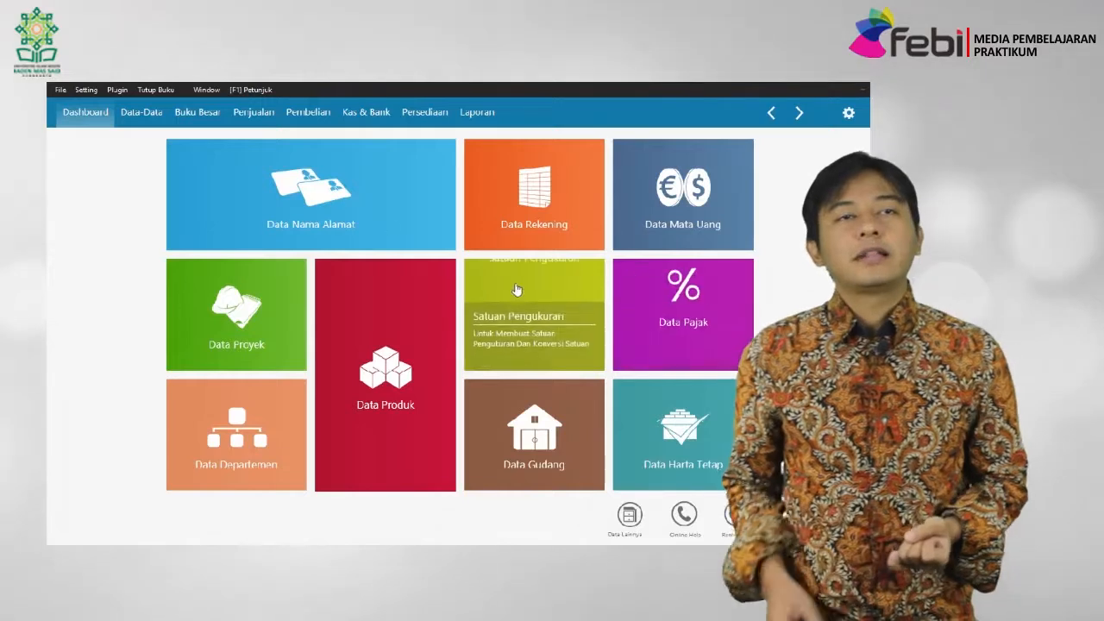
From the Data-Data tiles, open Data Nama Alamat and show the contacts in table view.
mouse_move(356, 212)
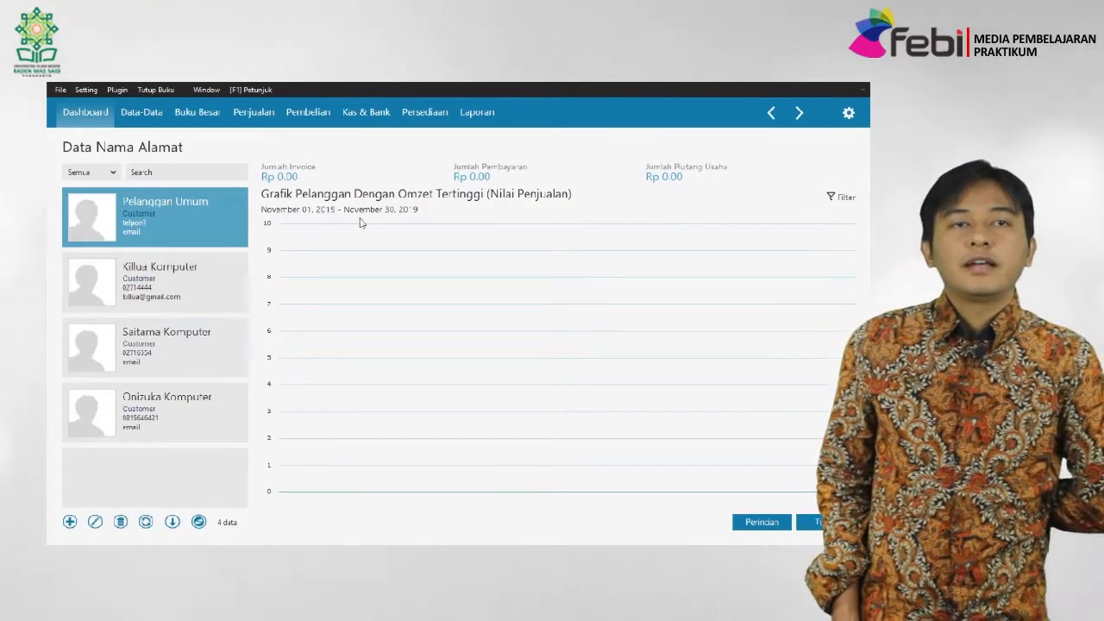
left_click(85, 116)
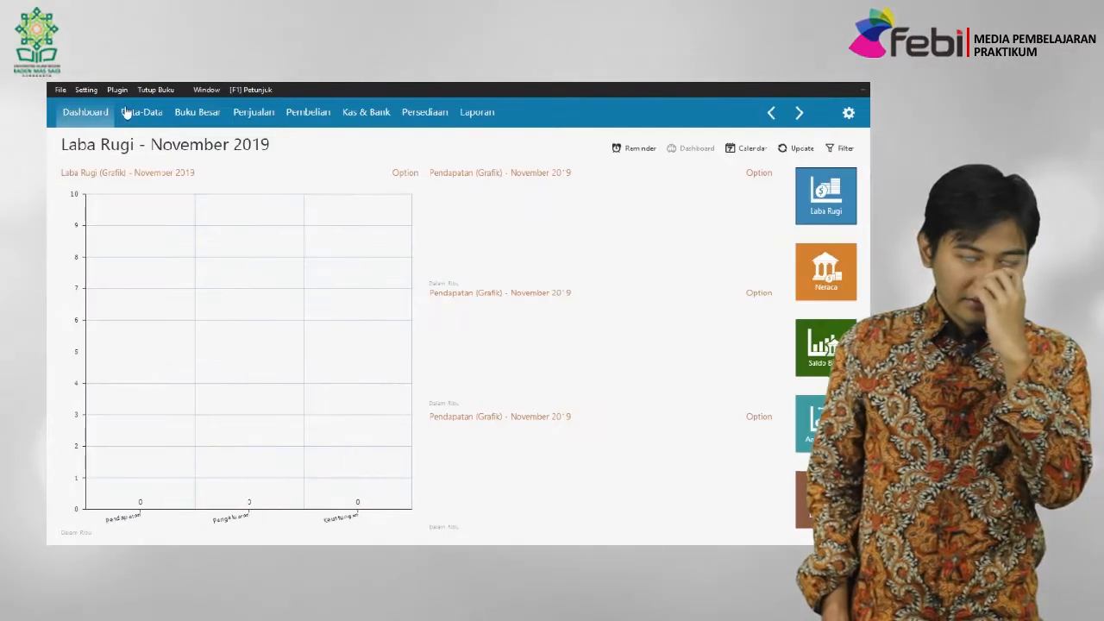
left_click(135, 116)
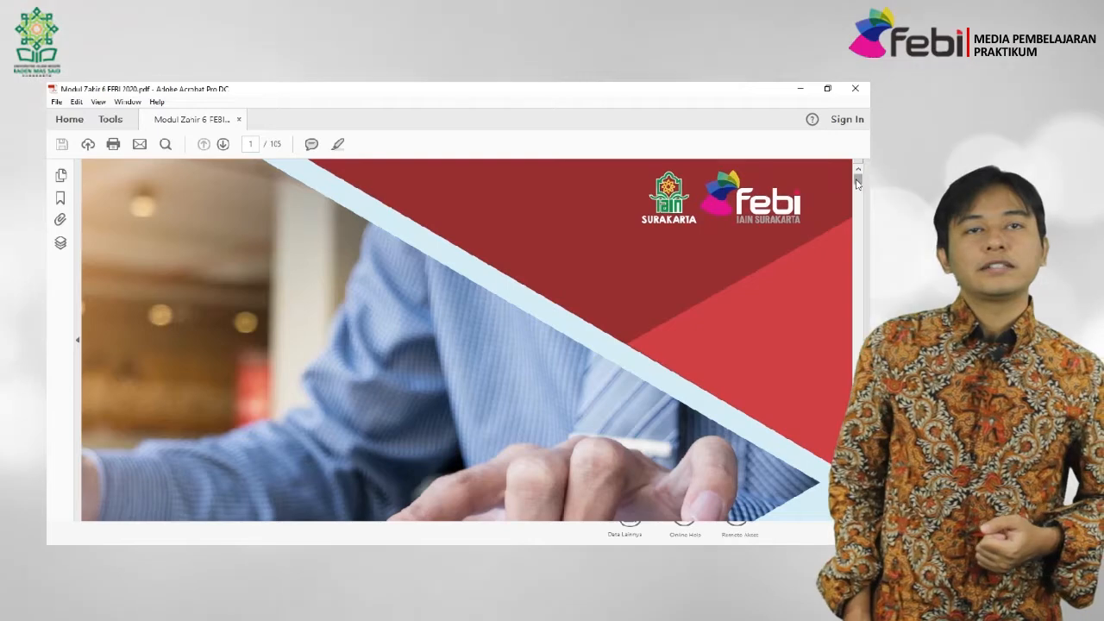
left_click_drag(857, 183, 842, 244)
left_click(858, 169)
left_click_drag(858, 170, 860, 172)
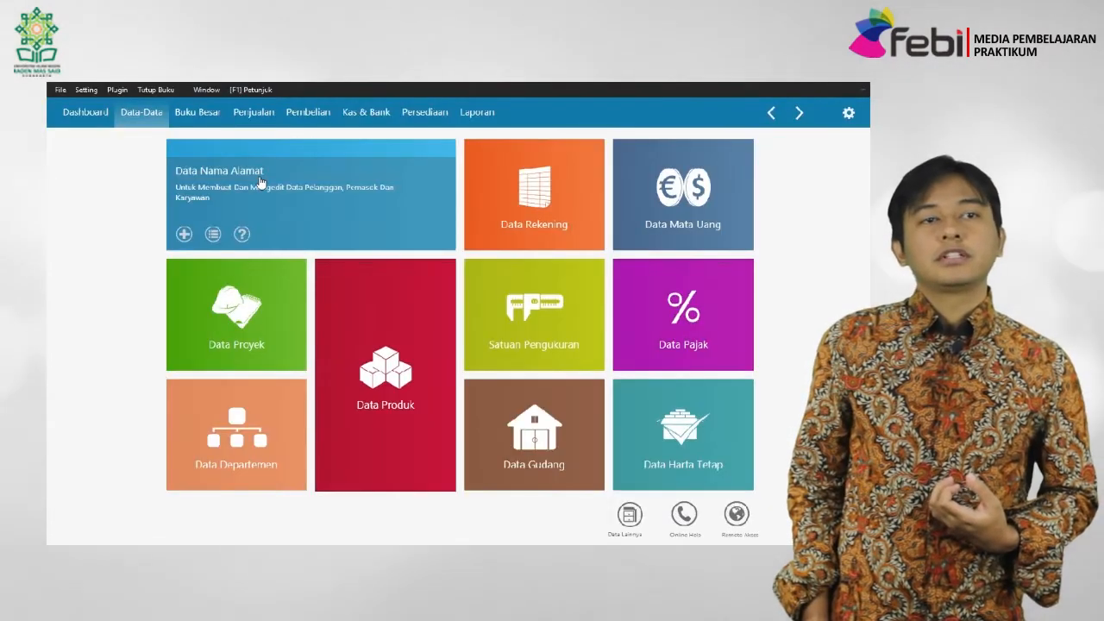
left_click(260, 182)
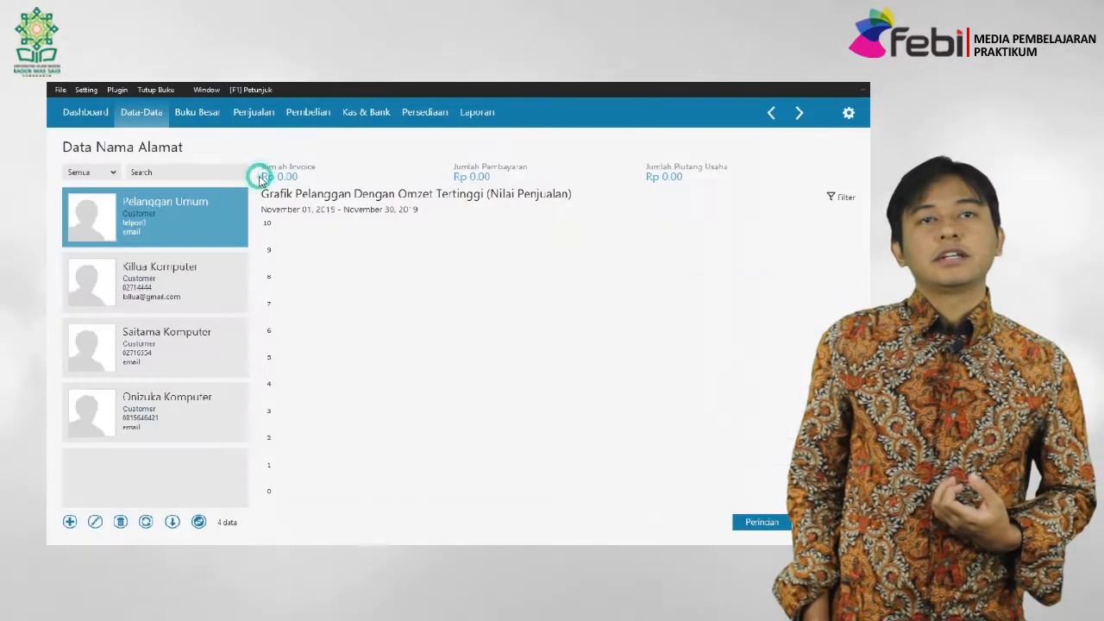
left_click(198, 522)
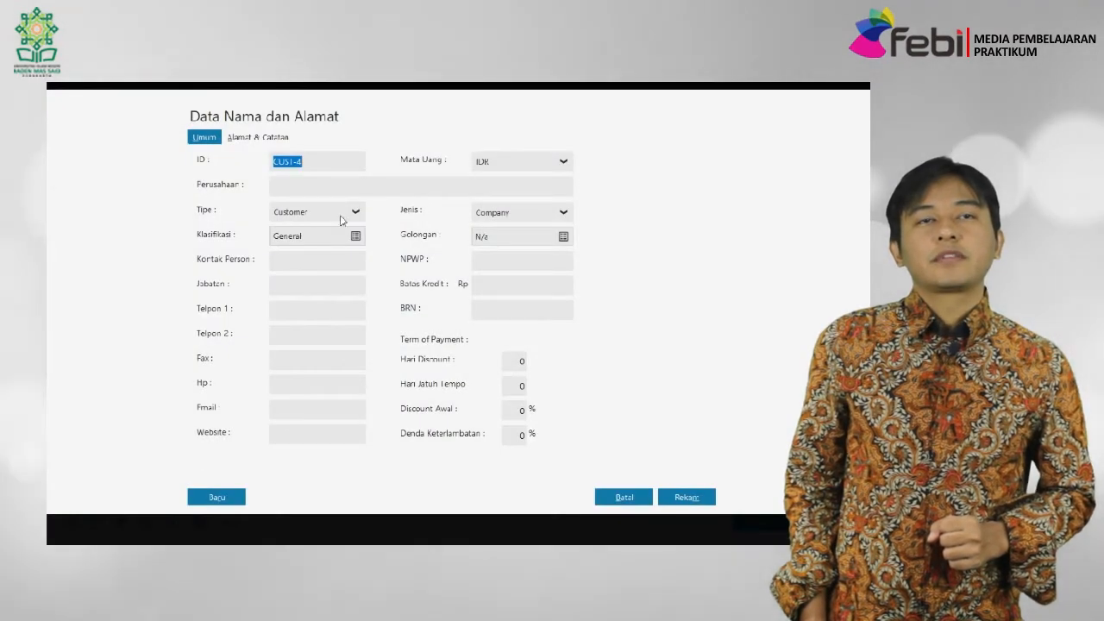
Save Supplier Umum as a Personal-type vendor with ID VNDR-0.
left_click(332, 251)
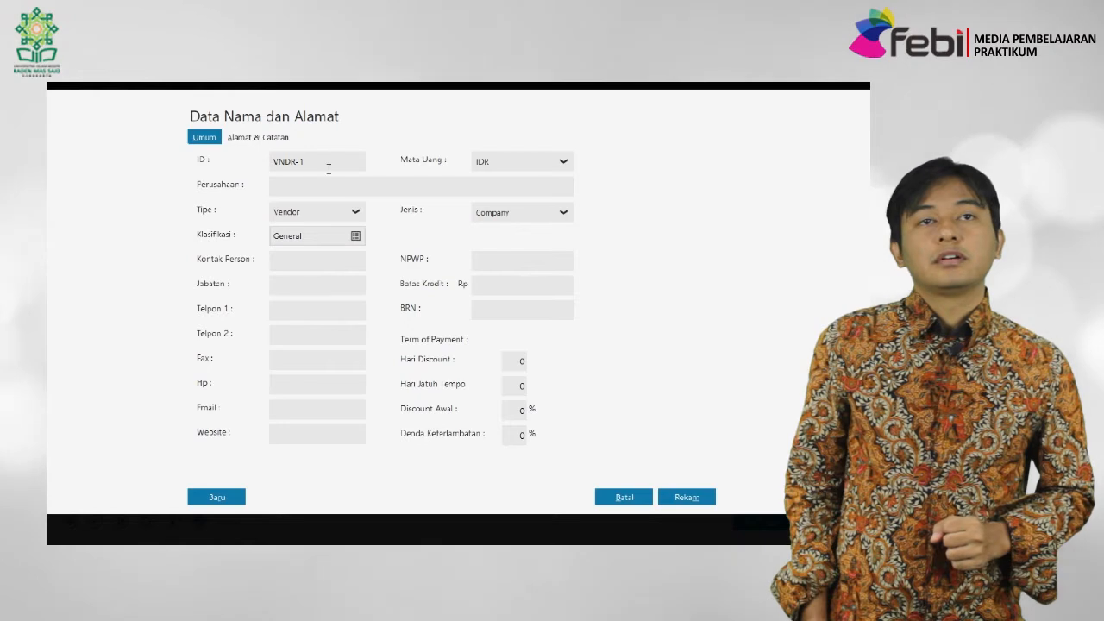
left_click(328, 169)
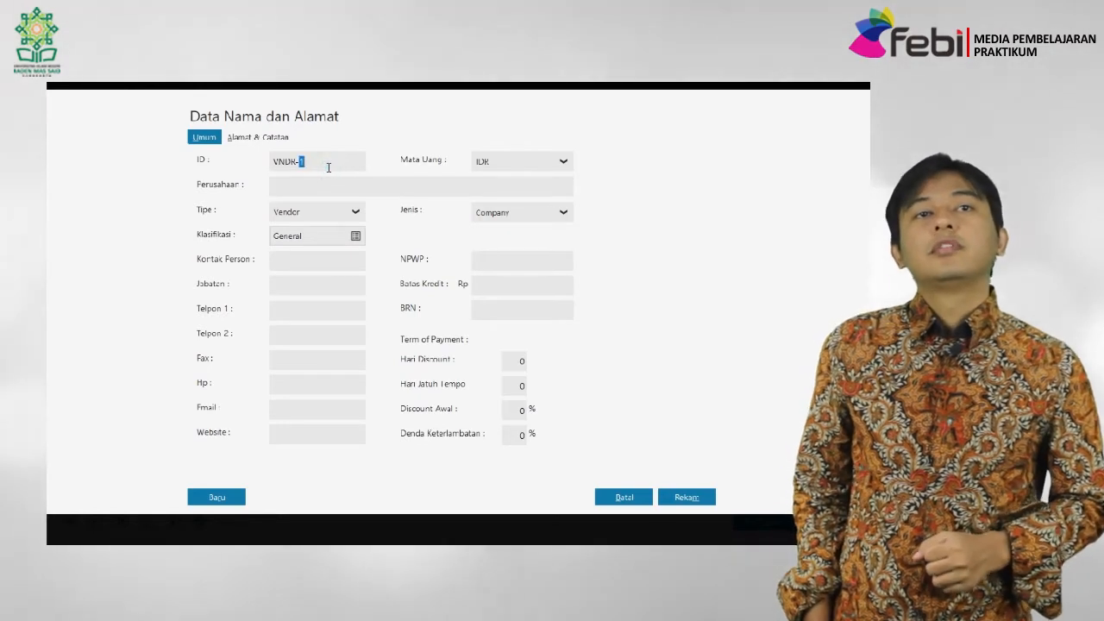
type("0")
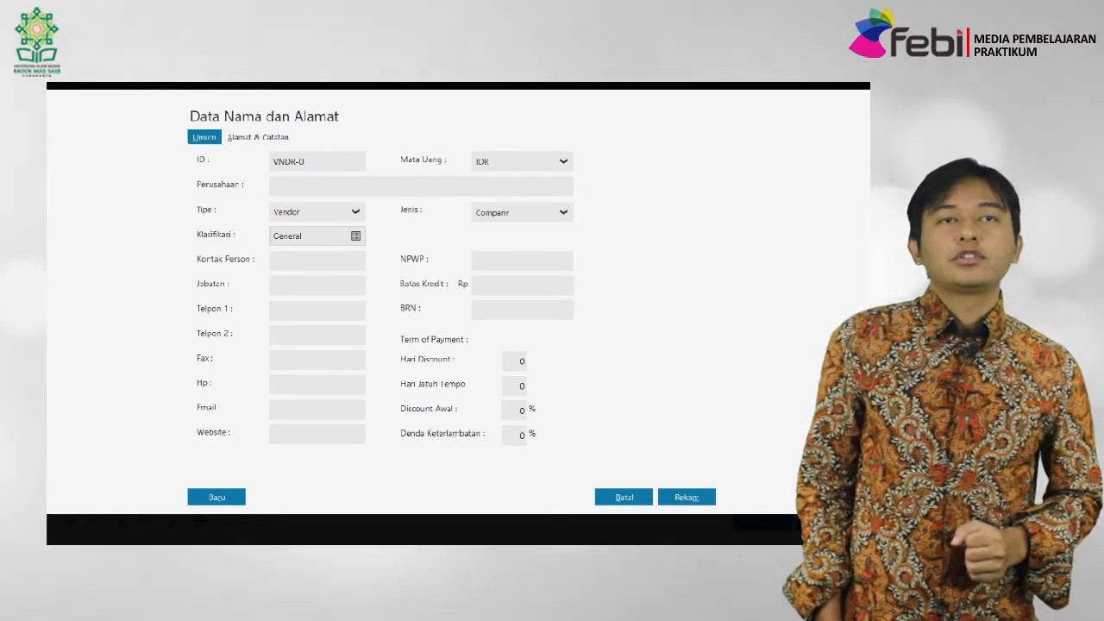
left_click(308, 195)
key("alt+Tab")
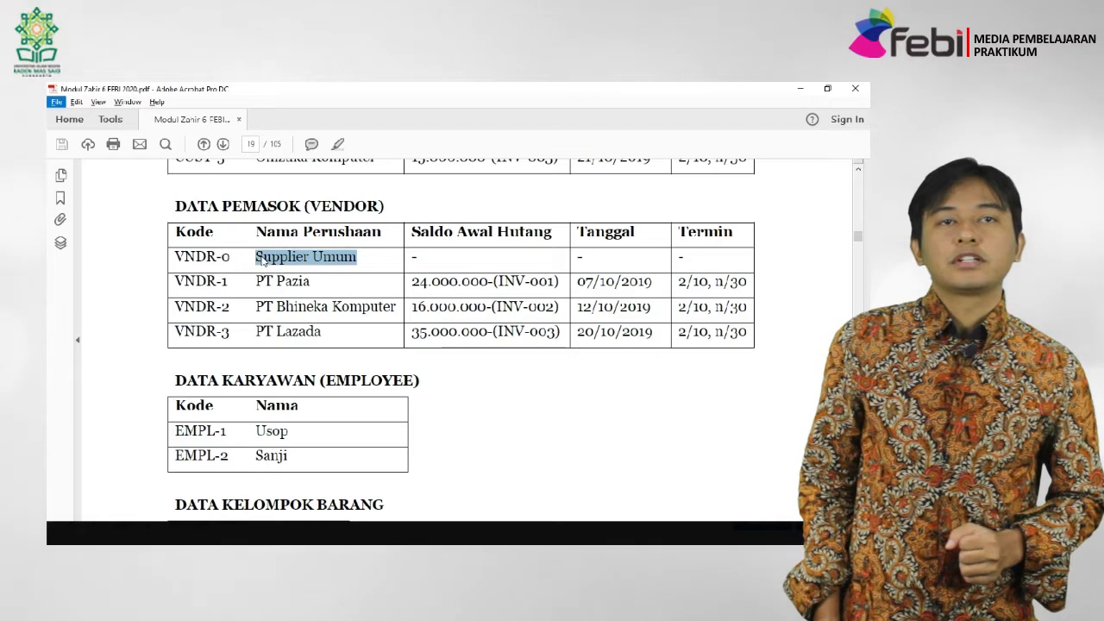
key("alt+Tab")
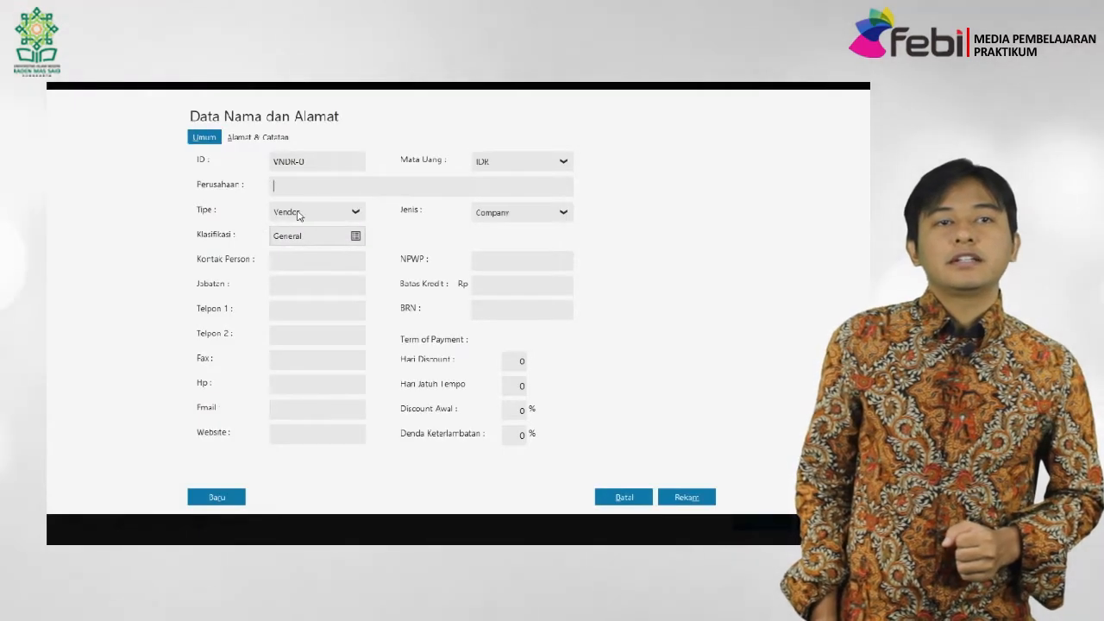
left_click(451, 182)
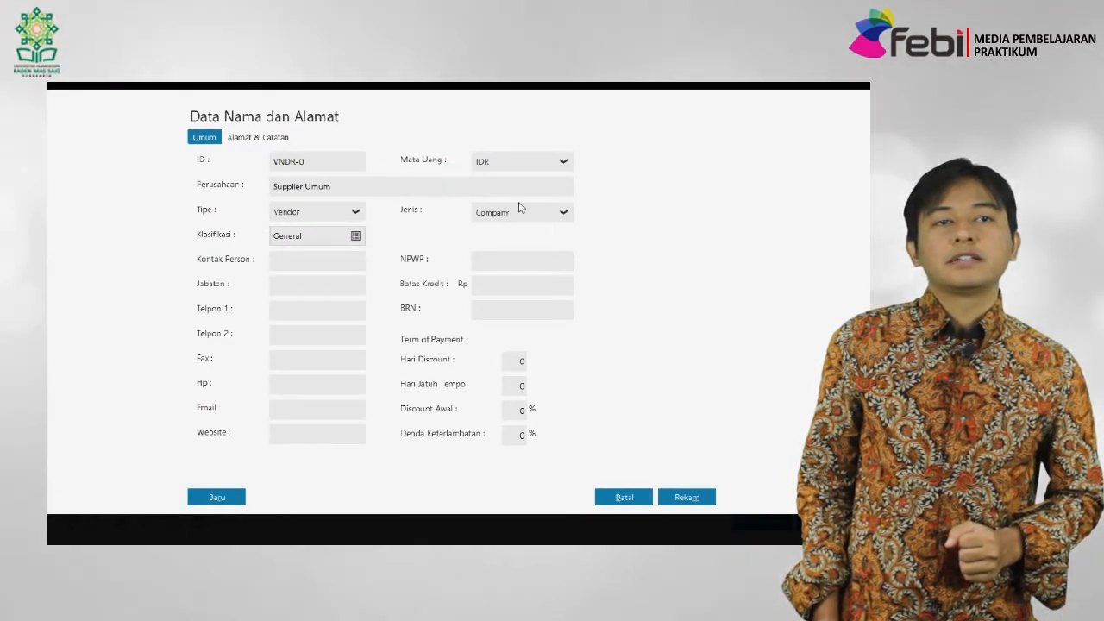
left_click(511, 250)
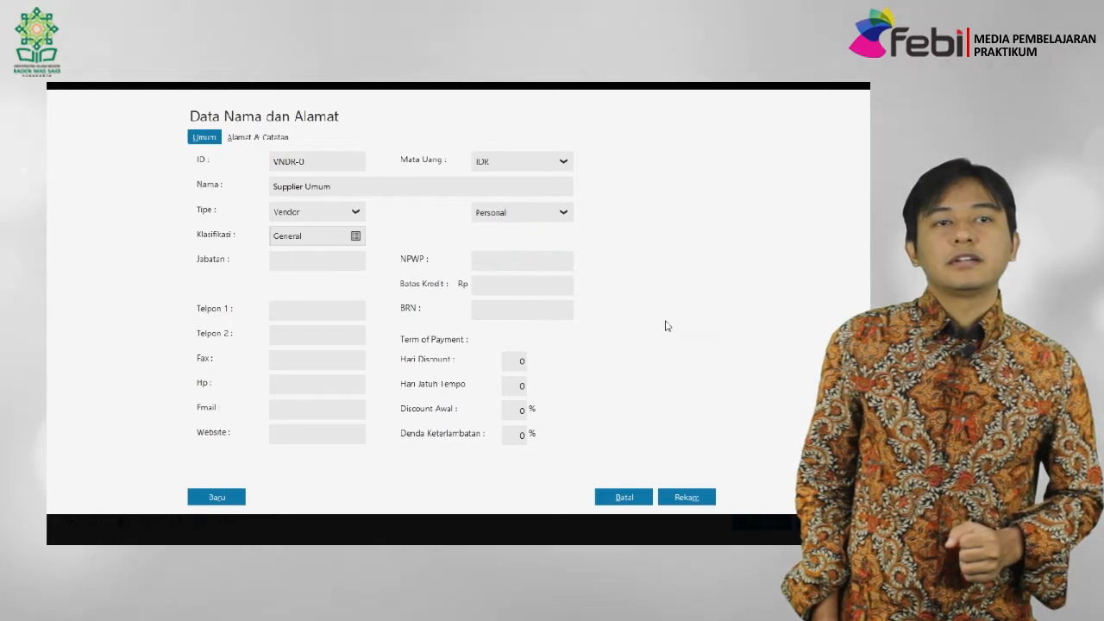
left_click(703, 497)
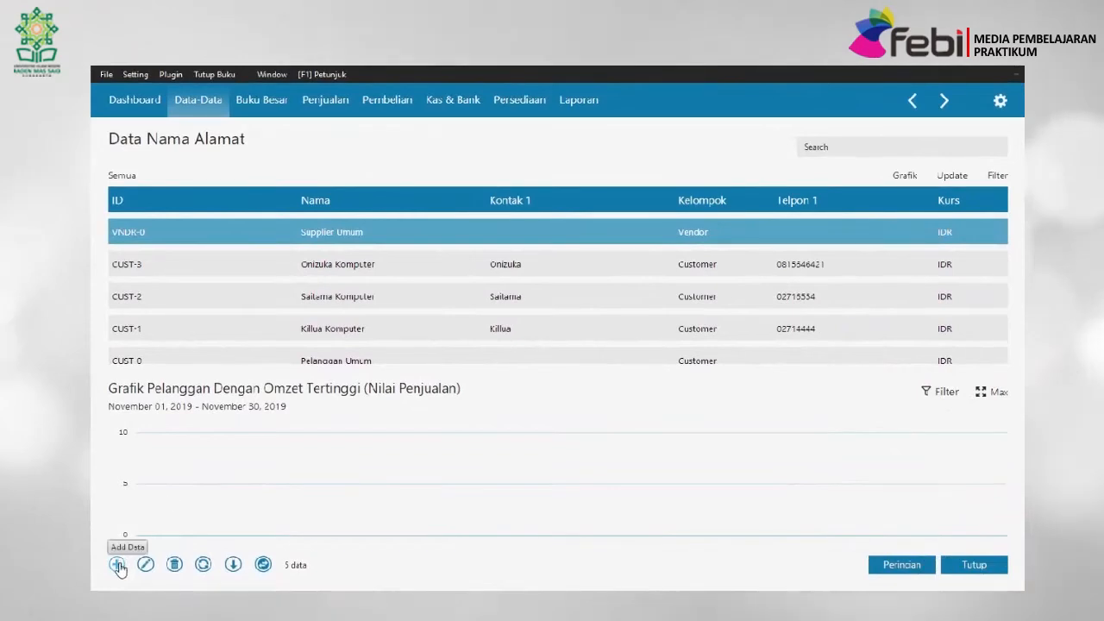
Start another contact entry with its type set to Vendor.
left_click(117, 565)
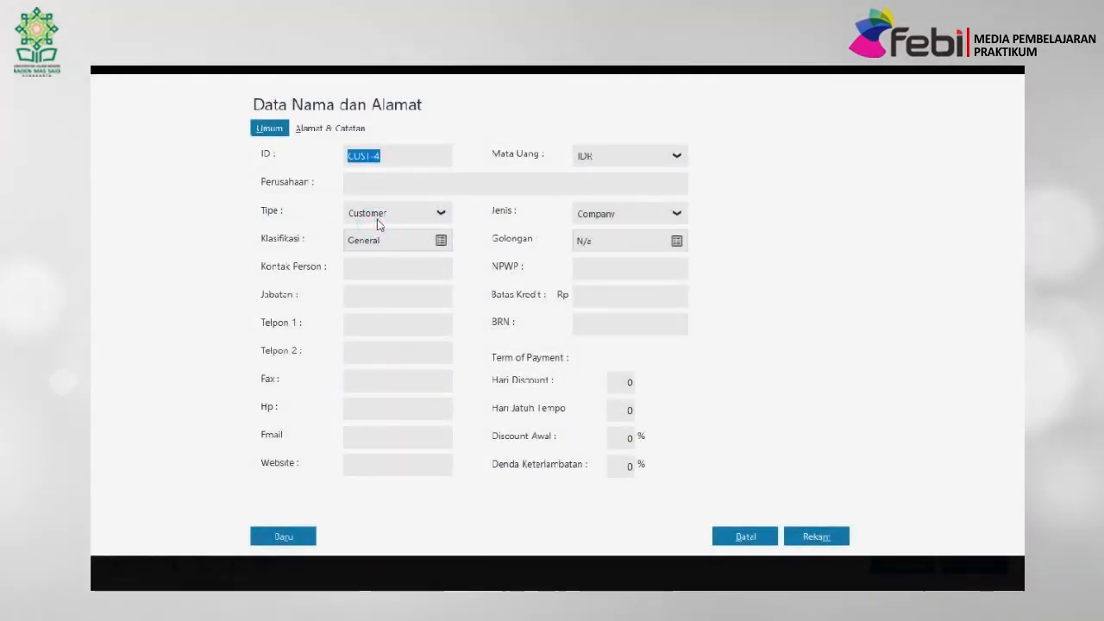
left_click(382, 256)
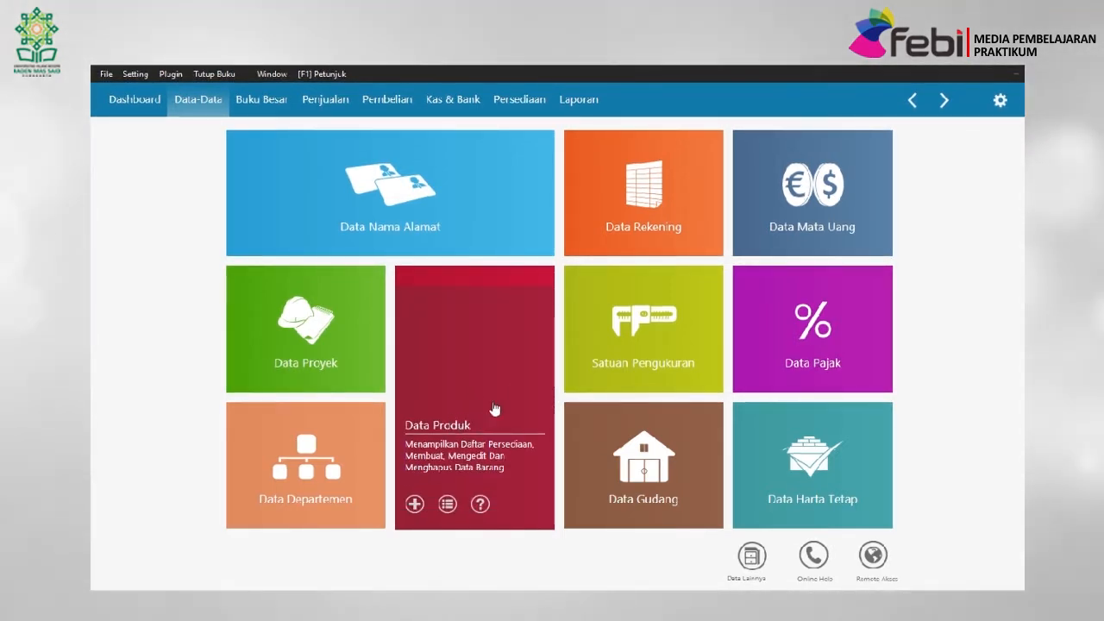
mouse_move(627, 343)
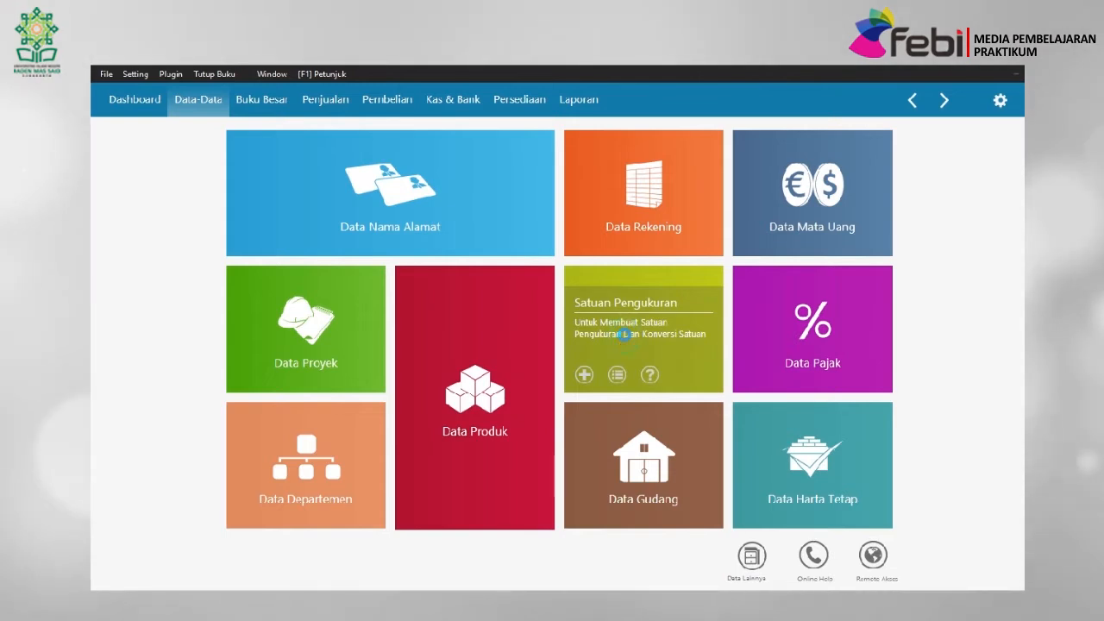
Add base unit 'Unit' with description 'UnitU' to Unit Pengukuran, then close the list.
left_click(623, 339)
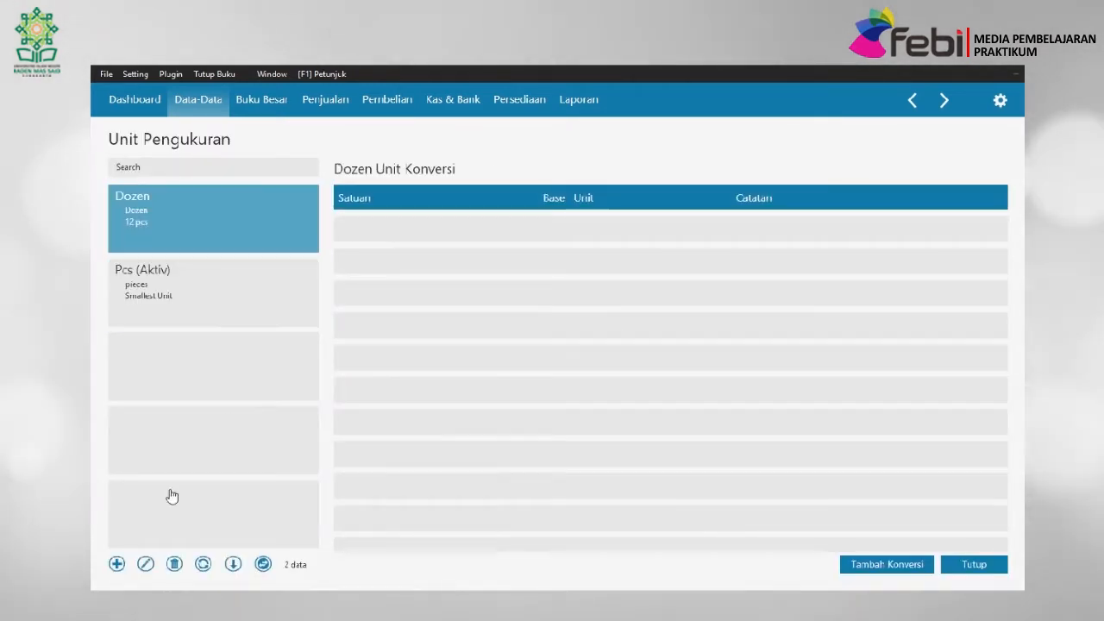
left_click(116, 564)
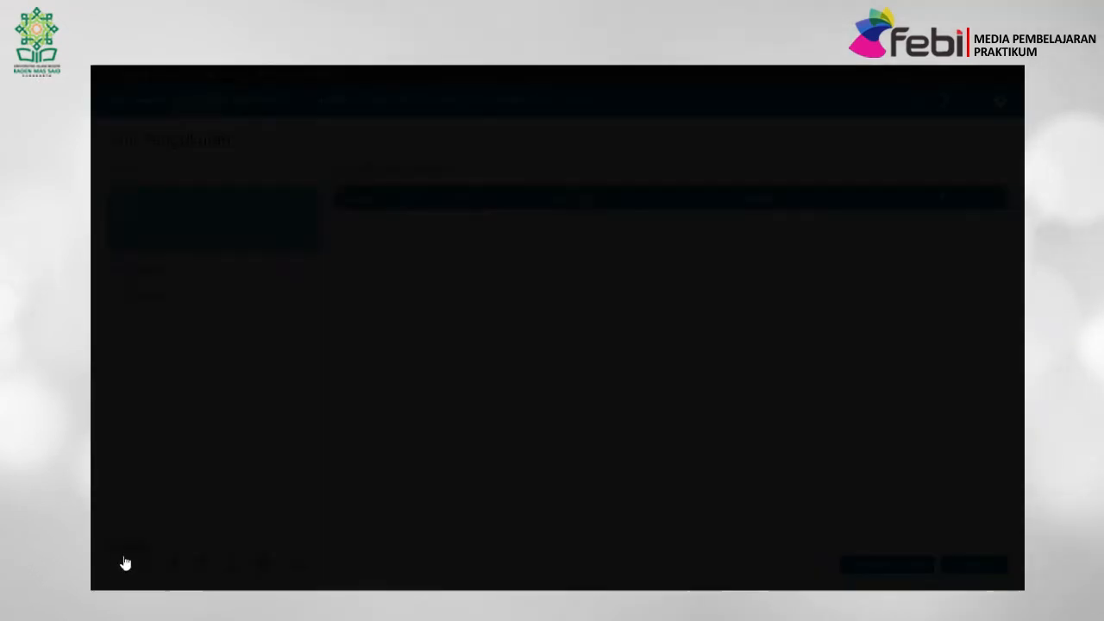
left_click(368, 291)
type("Unit")
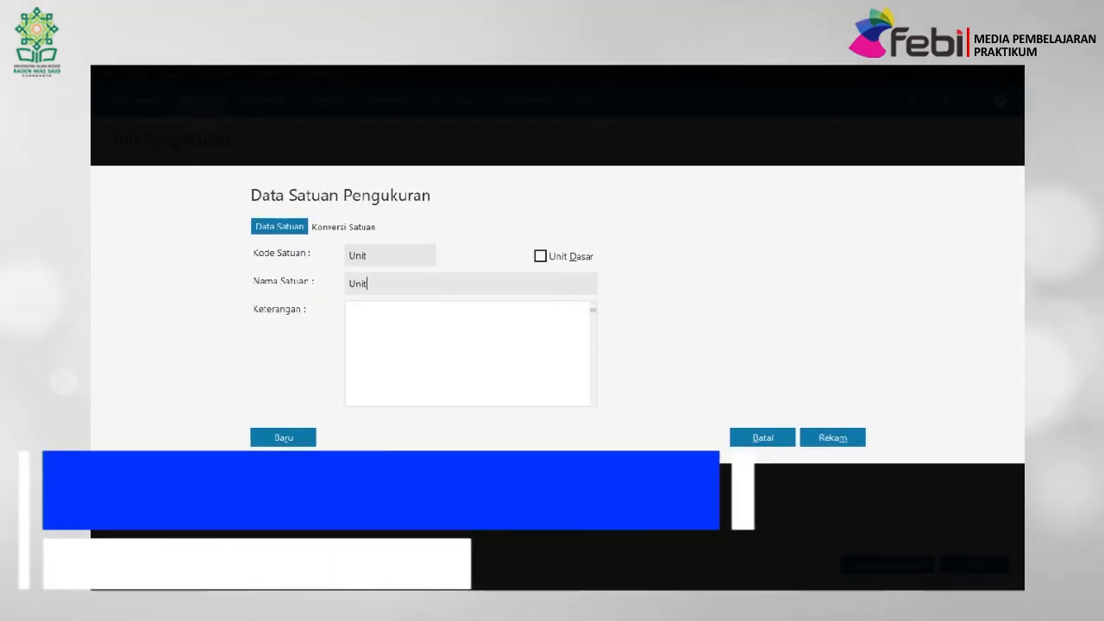
left_click(363, 354)
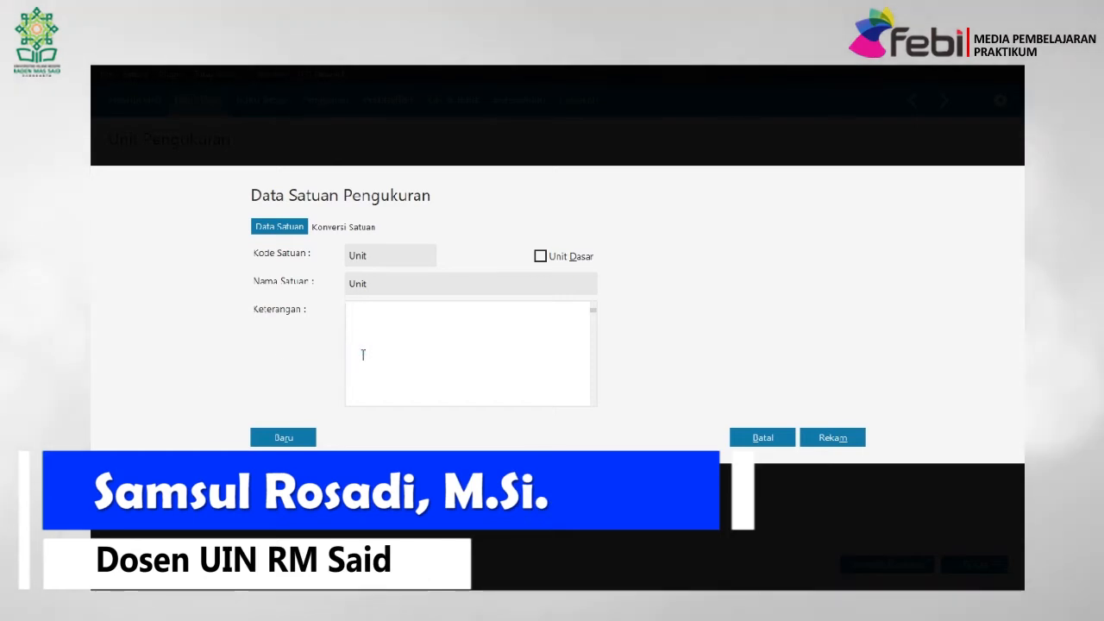
type("Uni")
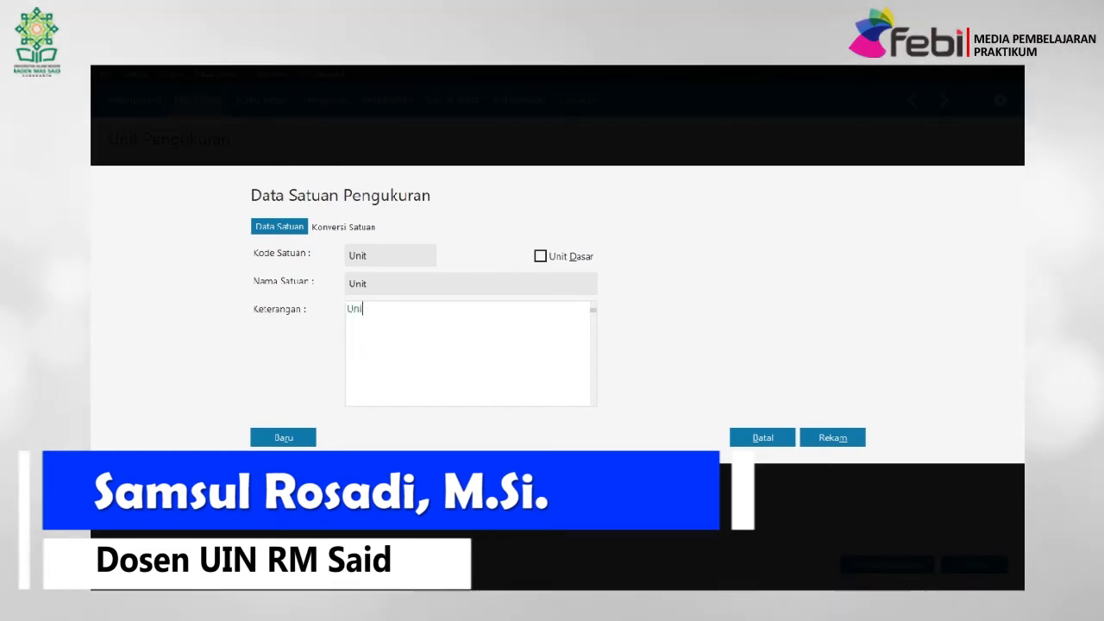
type("tU")
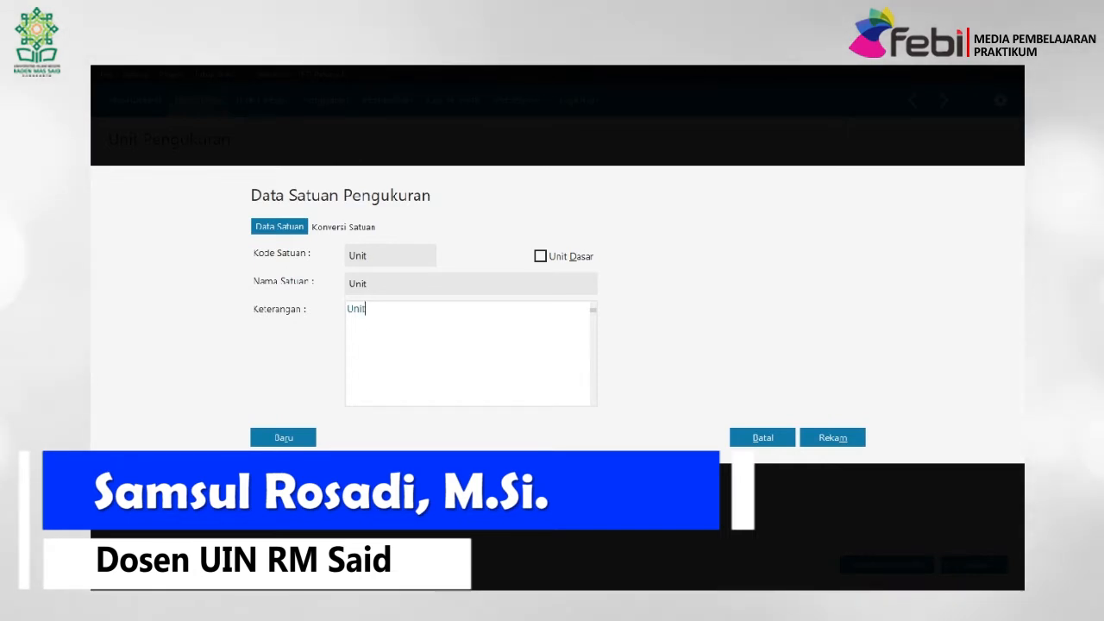
left_click(540, 256)
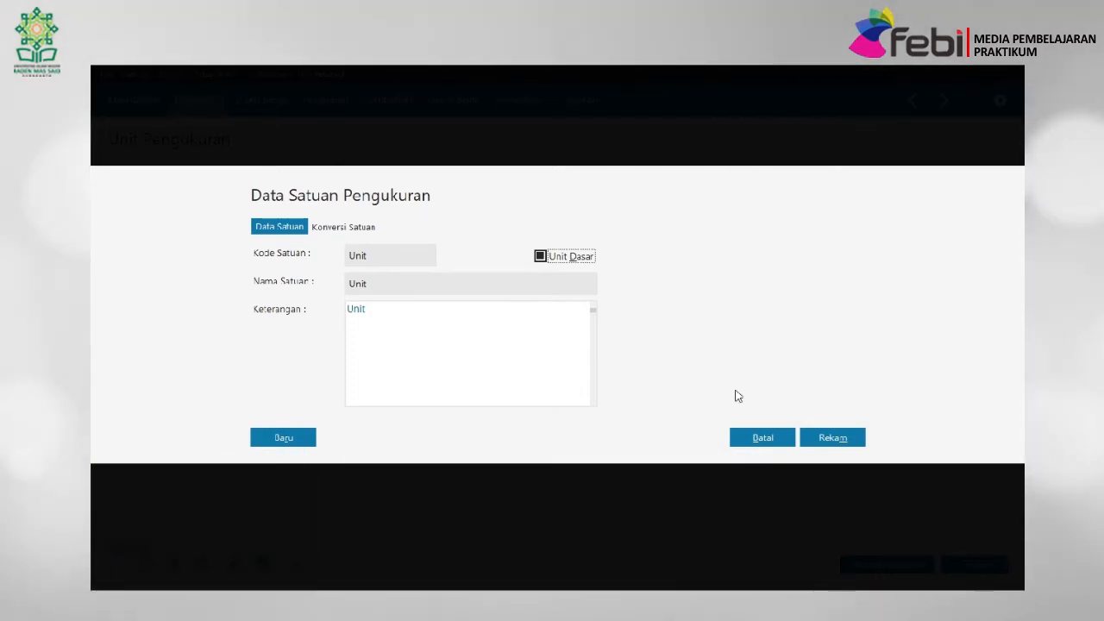
left_click(816, 436)
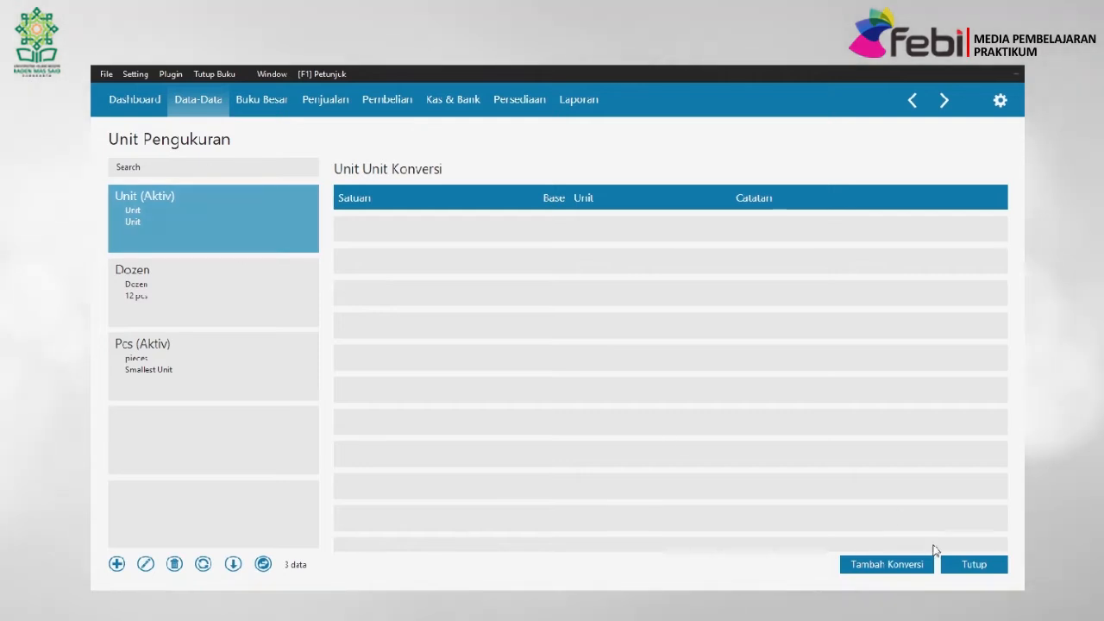
left_click(967, 566)
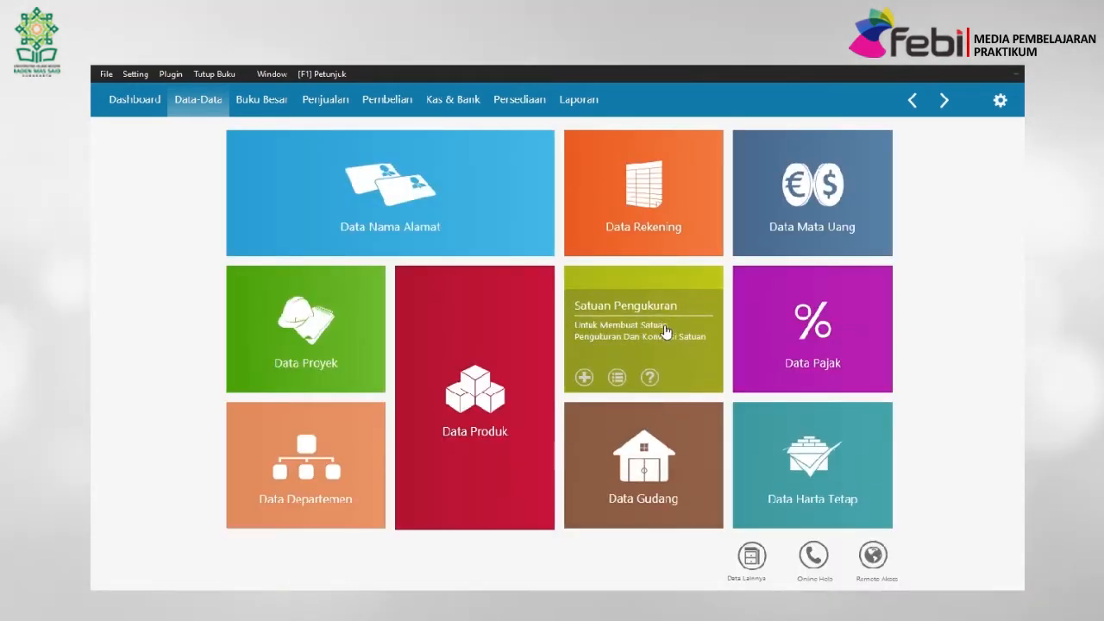
Edit the 10% Value Added Tax to Kode PPN, Pajak 'Pajak Pertambahan Nilai', and save.
left_click(758, 295)
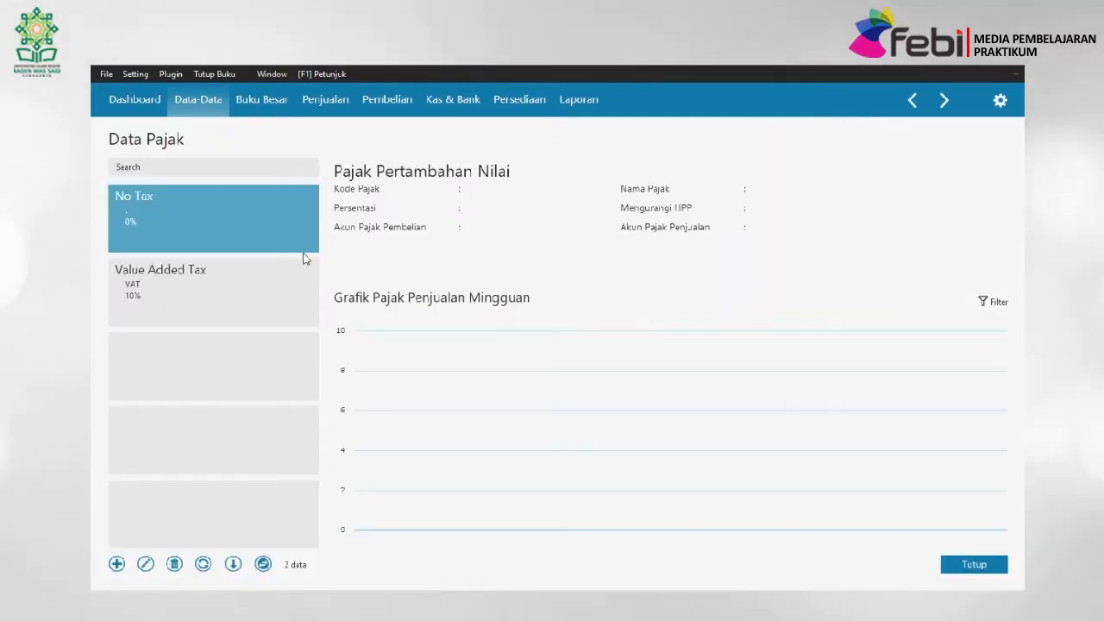
left_click(216, 301)
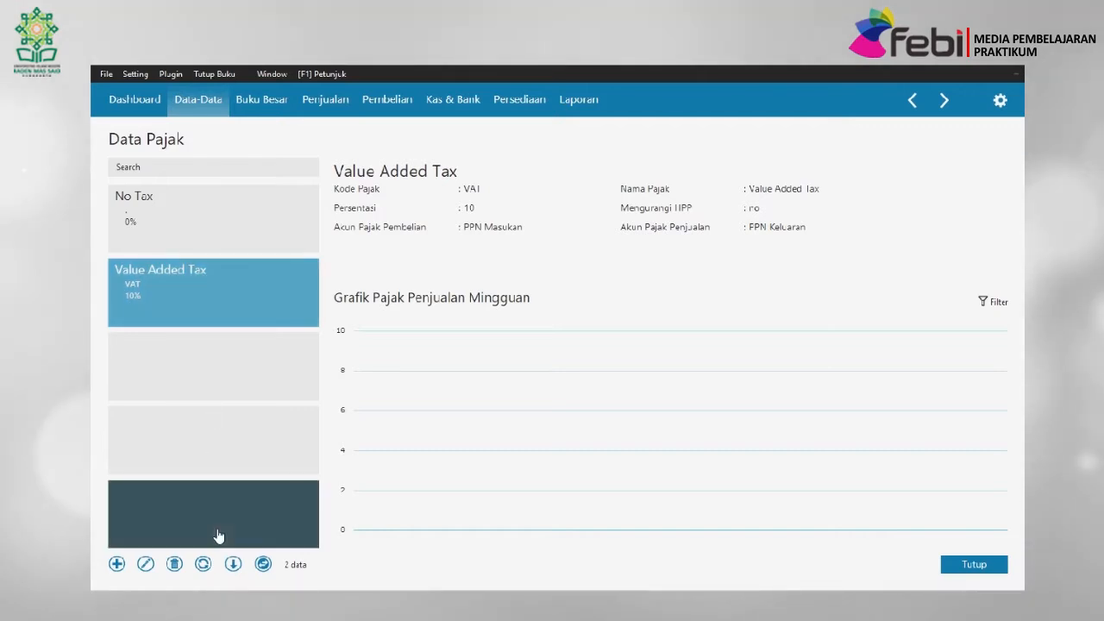
left_click(145, 563)
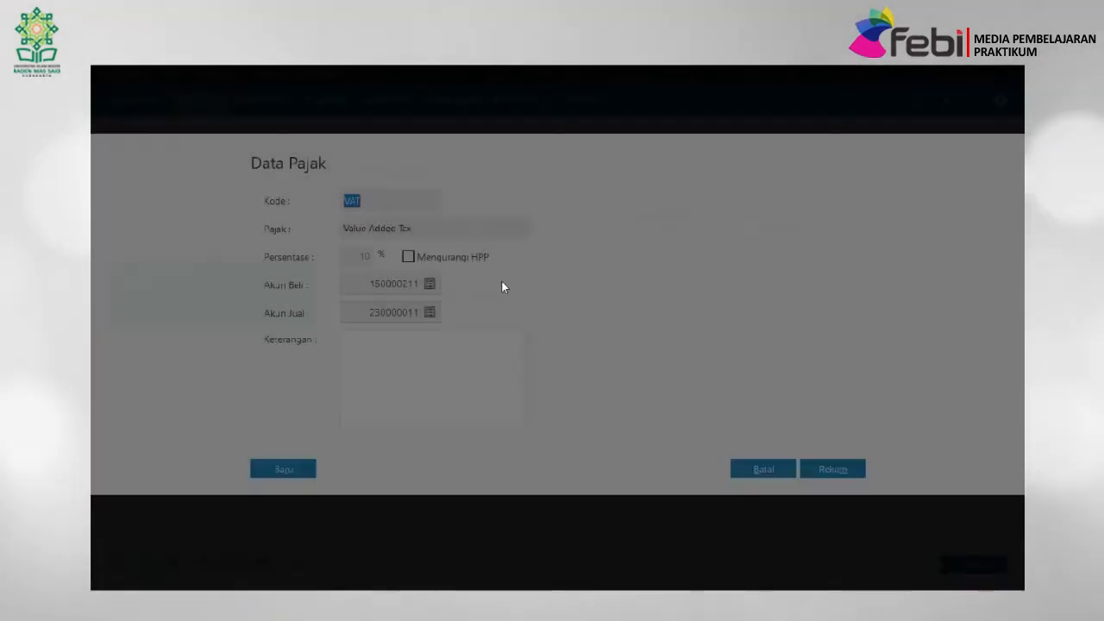
type("PP")
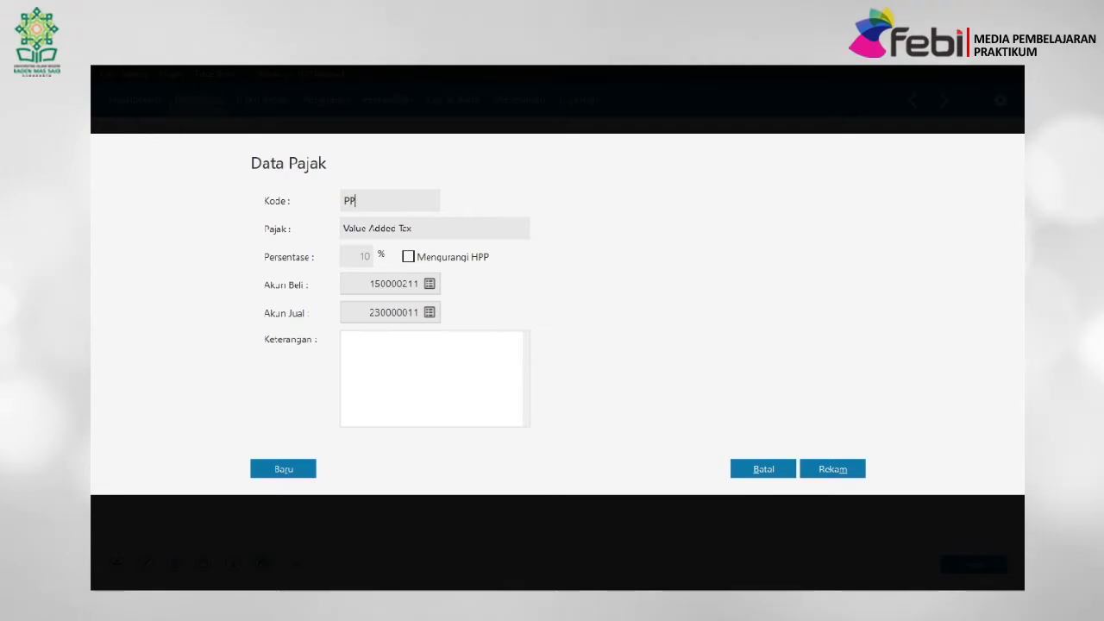
type("N")
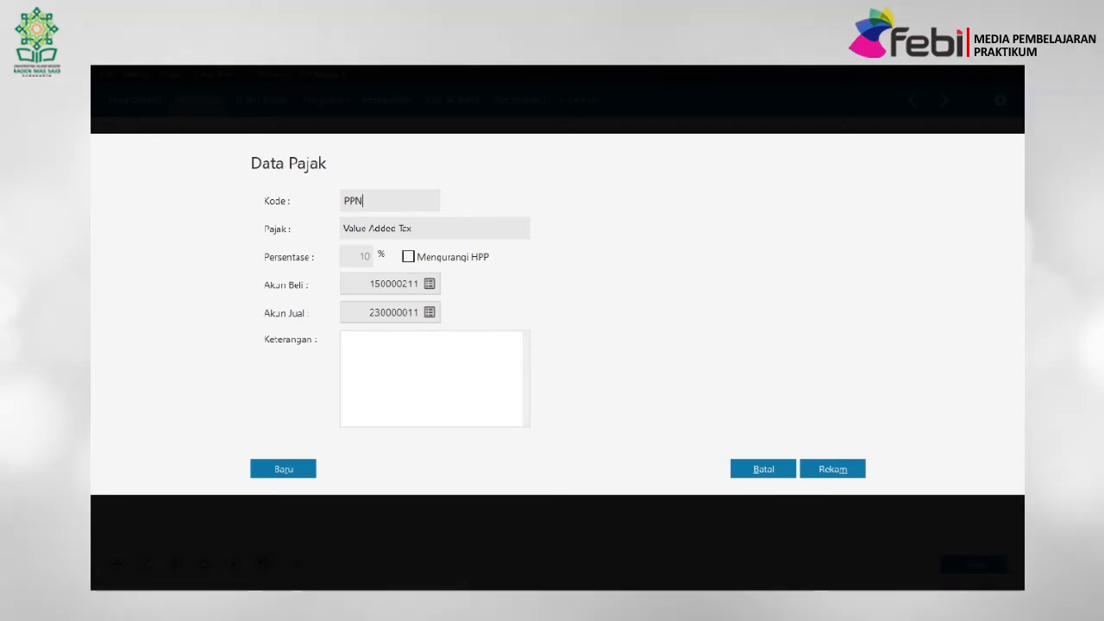
left_click(421, 229)
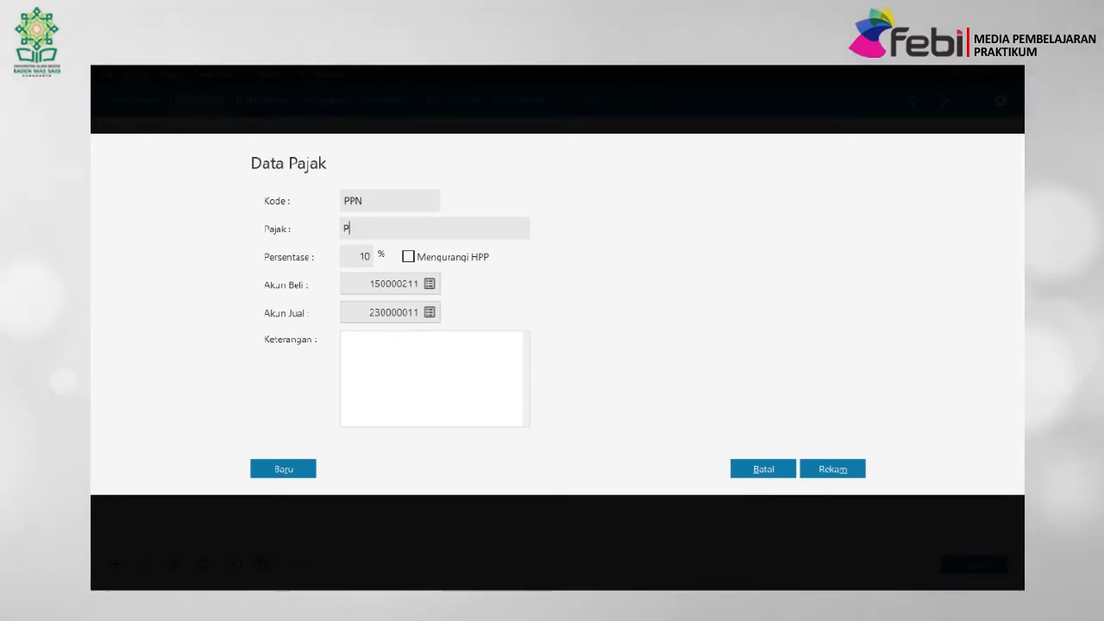
type("Pajak")
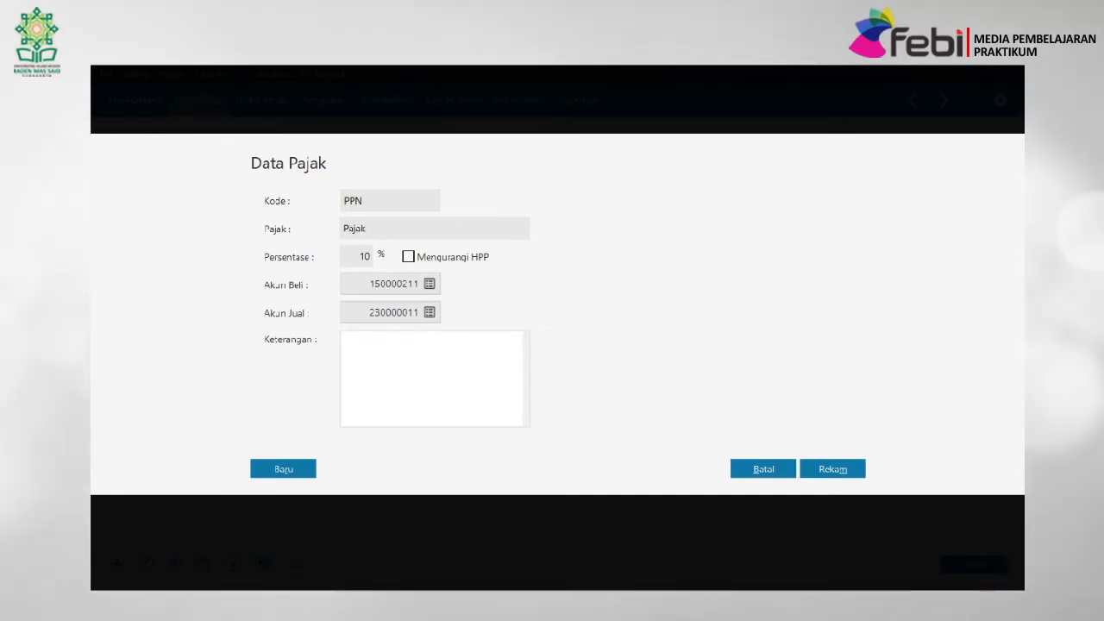
key("ctrl+a")
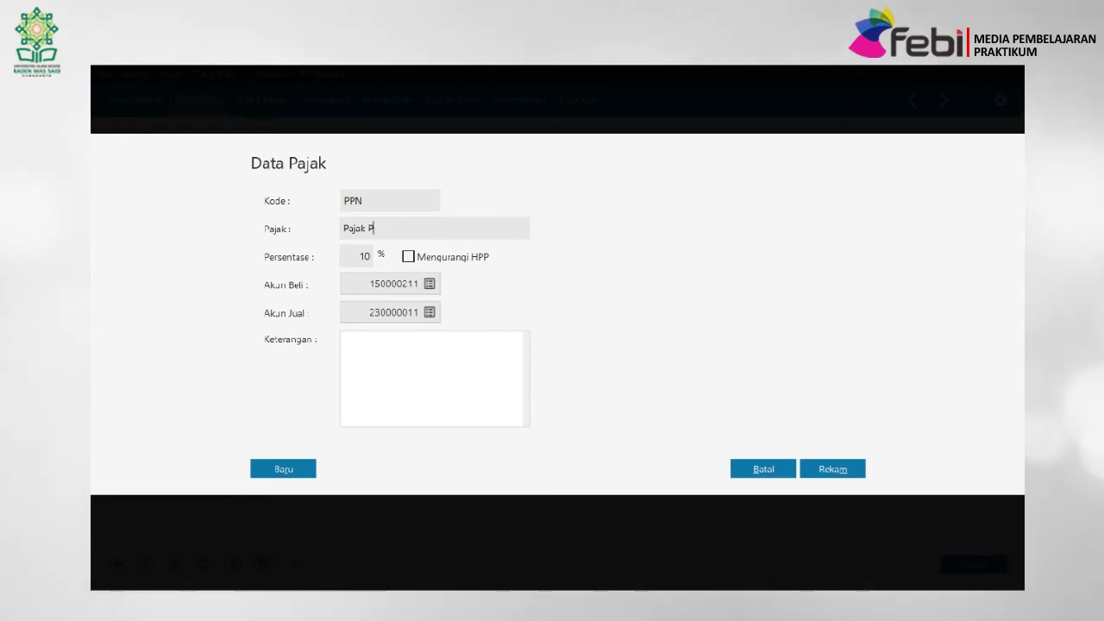
type("Pertambaha")
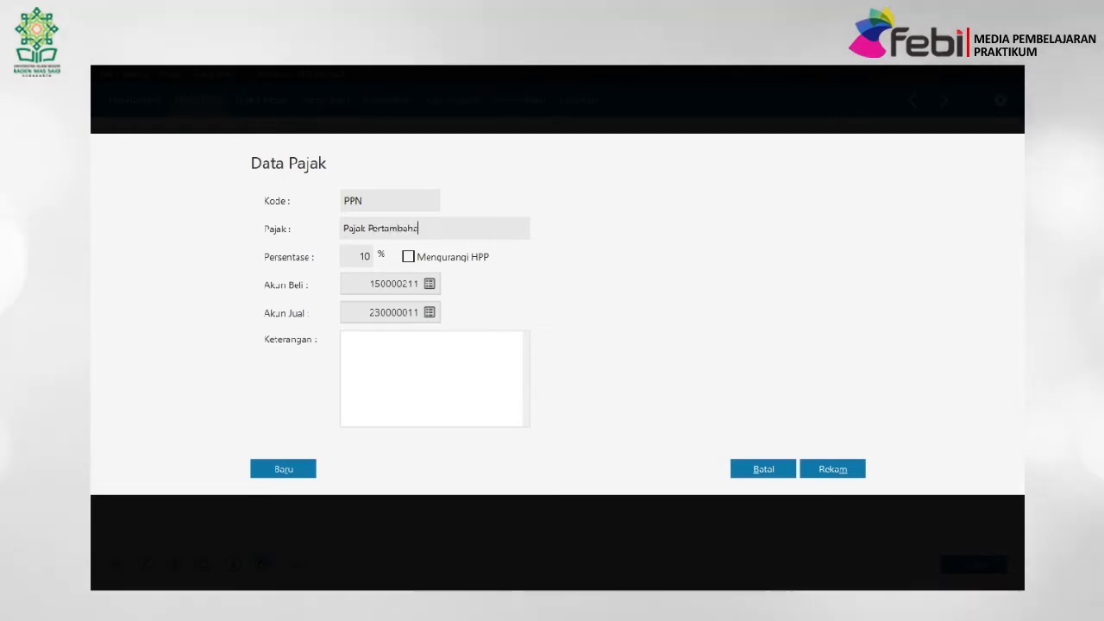
left_click(444, 226)
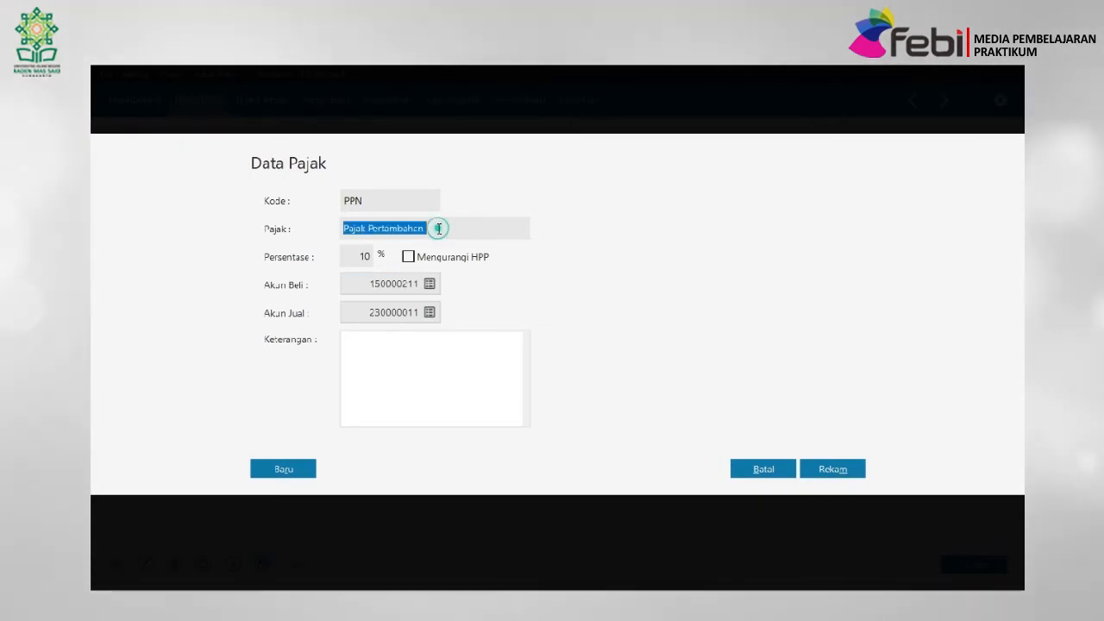
left_click(439, 229)
type("Ni")
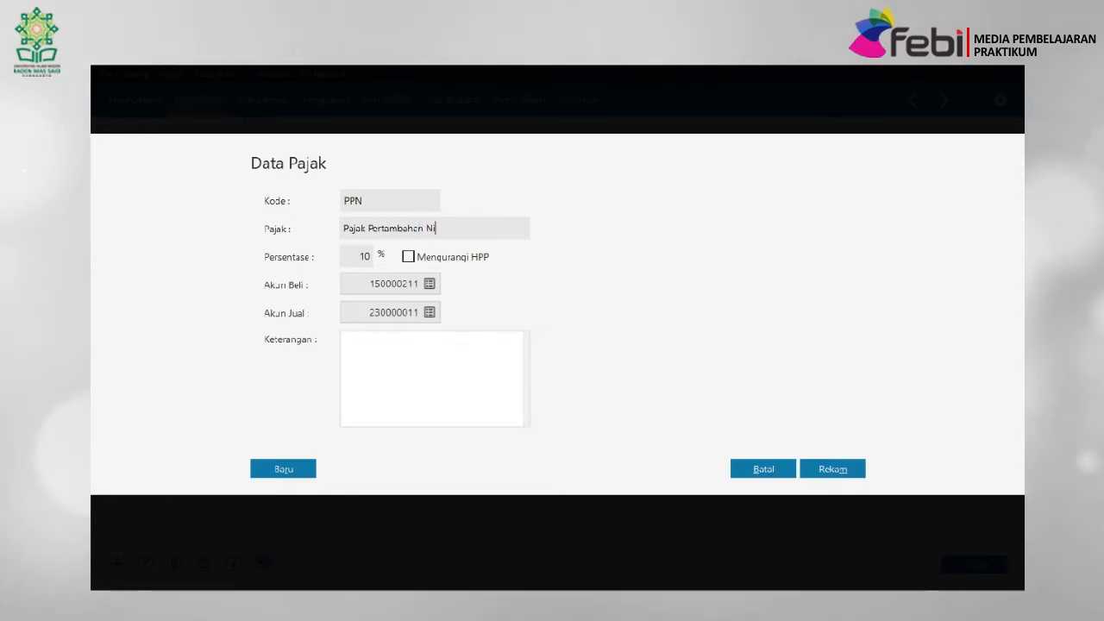
type("lai")
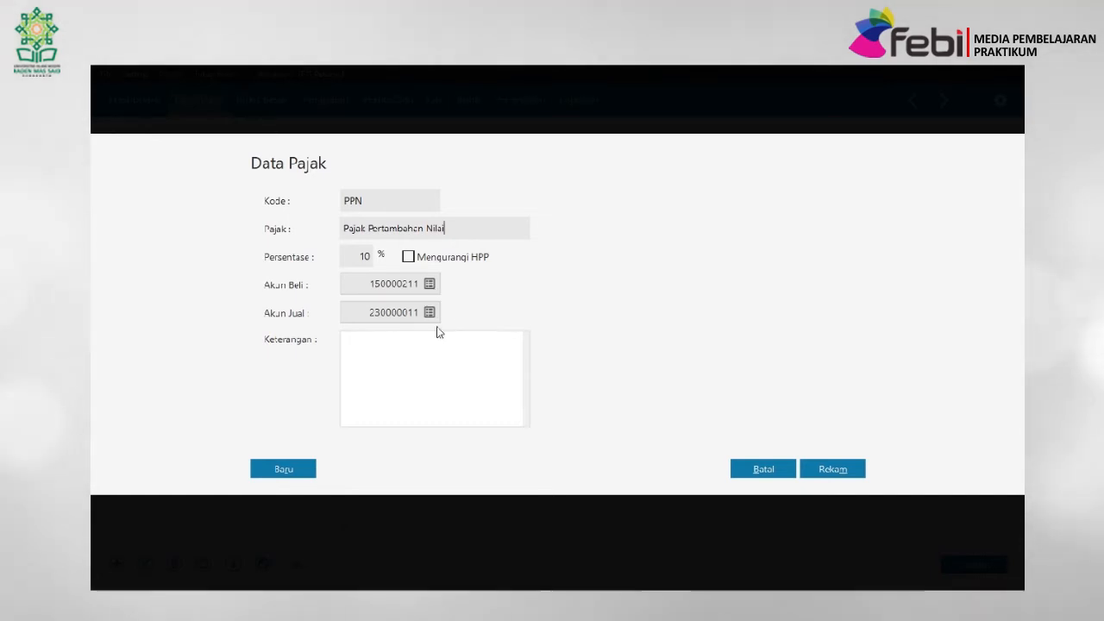
left_click(832, 469)
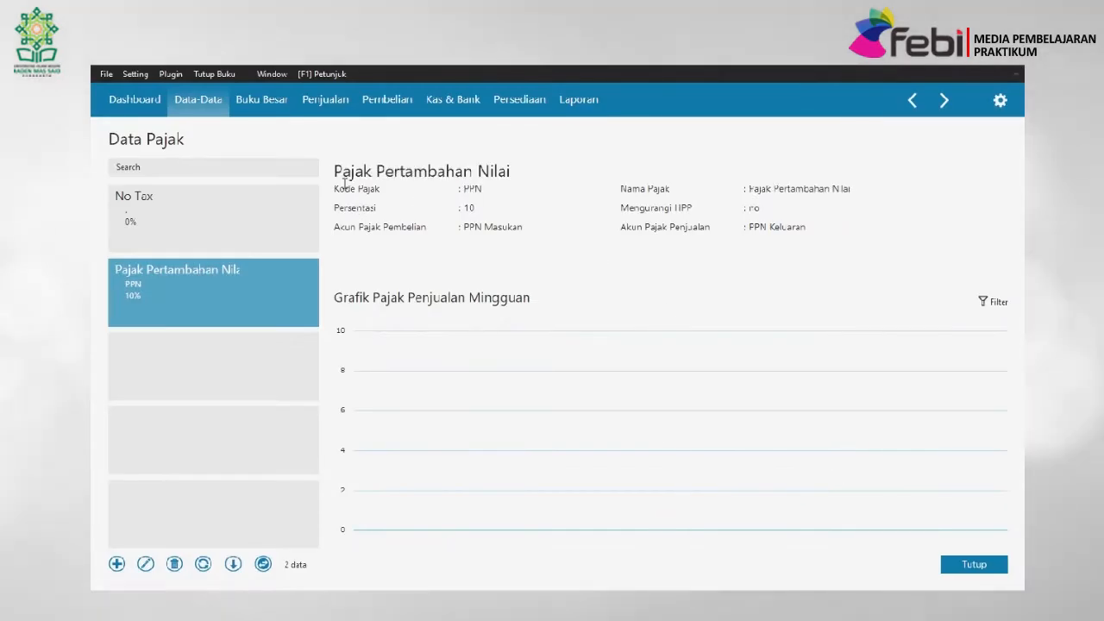
Show the empty Data Produk page in table view, then bring the module PDF forward.
left_click(981, 565)
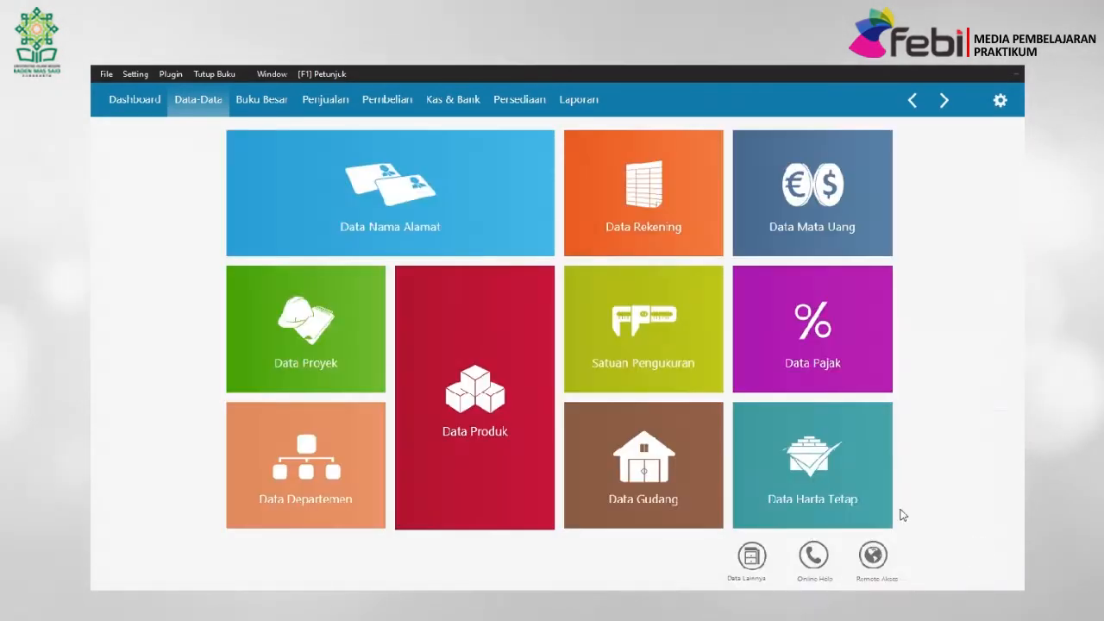
mouse_move(520, 362)
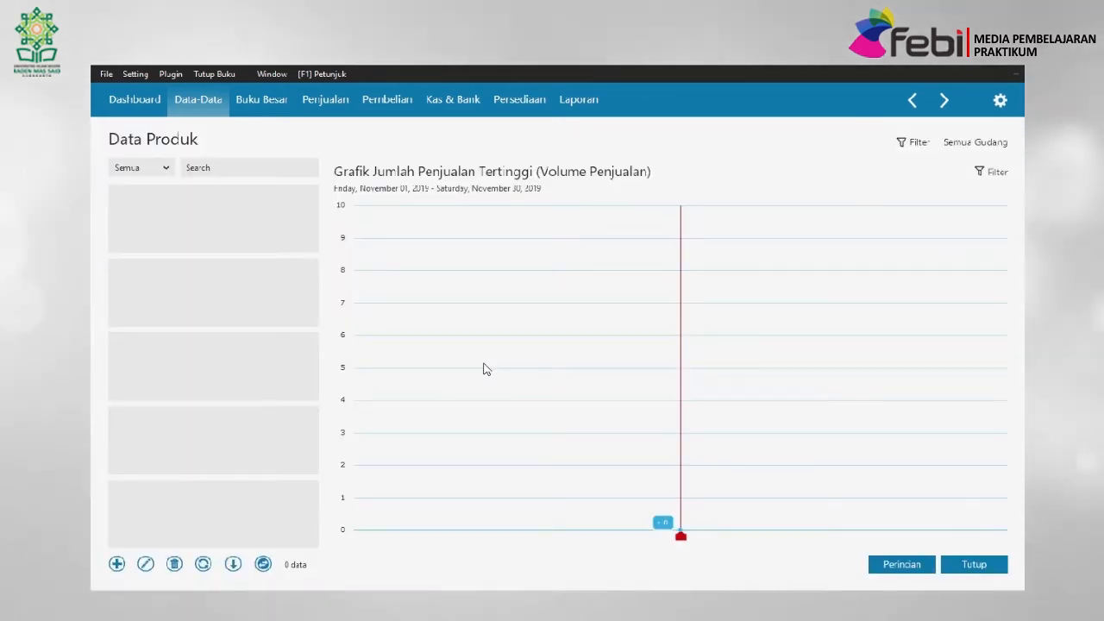
left_click(264, 565)
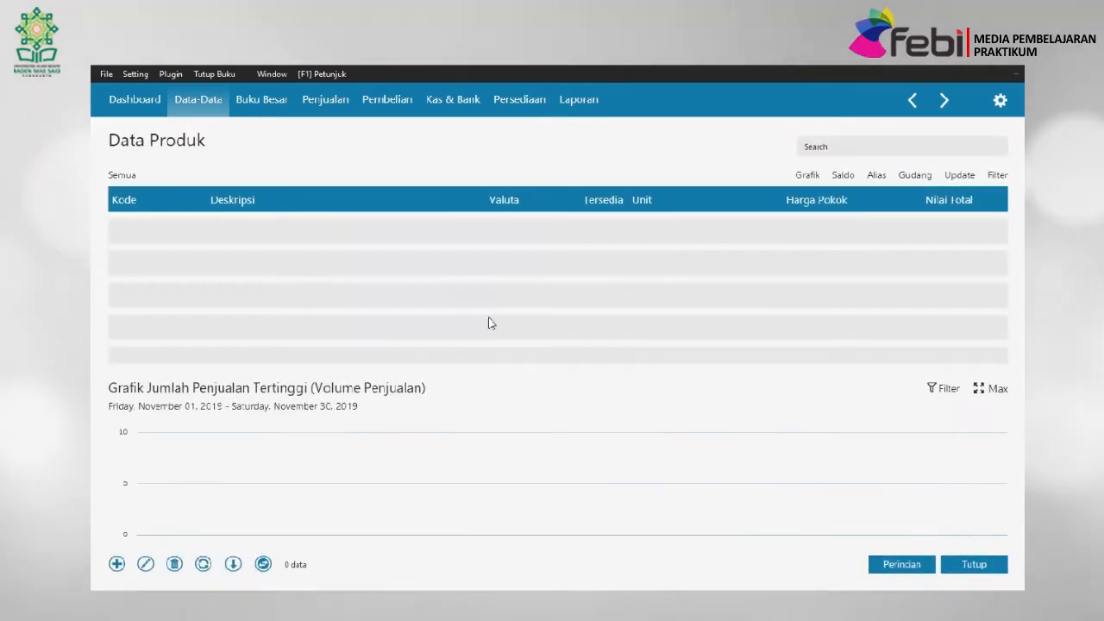
key("alt+Tab")
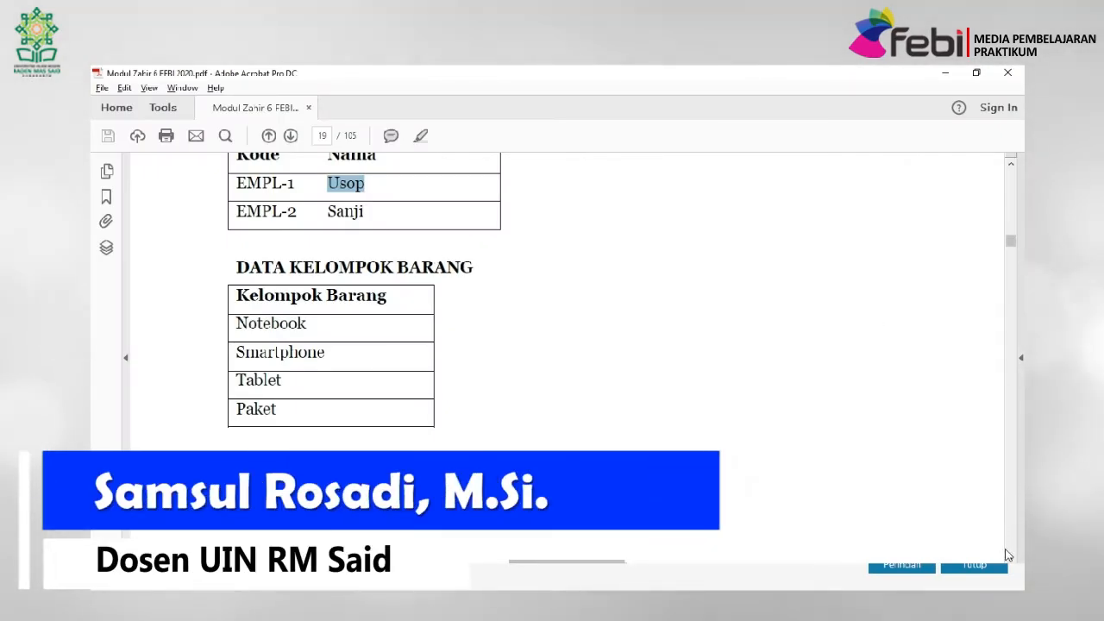
Scroll the PDF down to the Persediaan Barang Dagang table on page 20.
scroll(1011, 559, "down", 10)
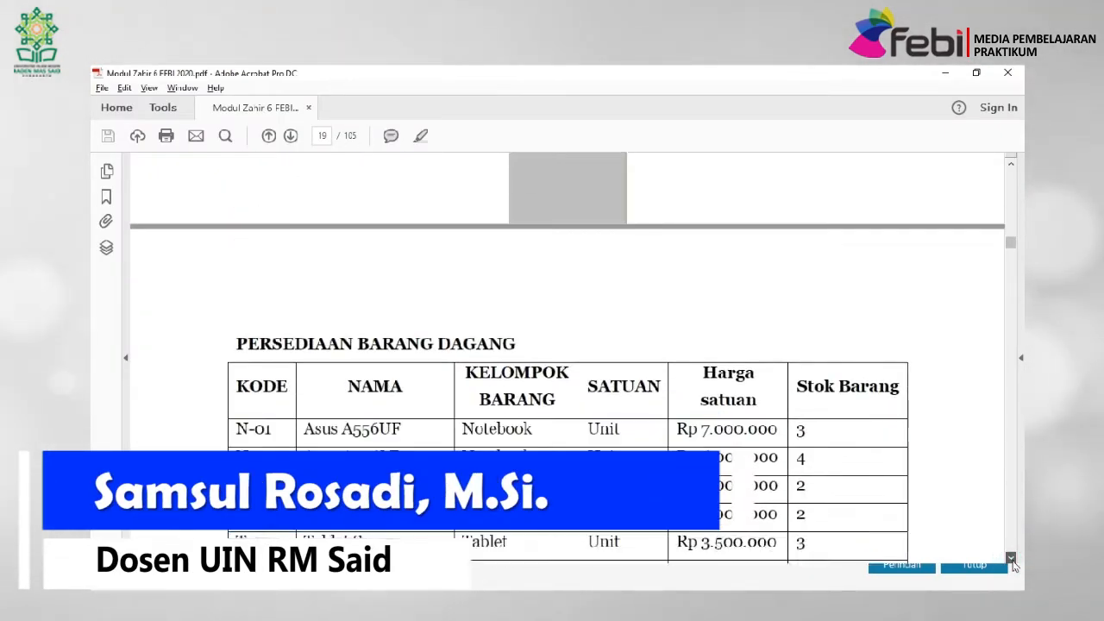
scroll(1011, 559, "down", 1)
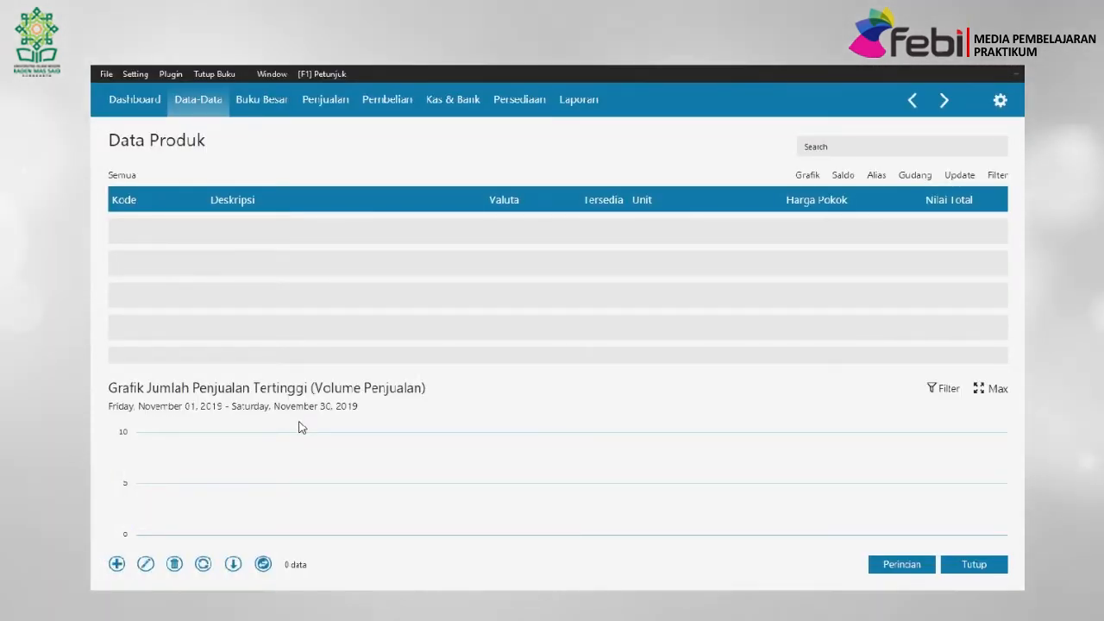
Create product N-01 with base unit Unit and description Asus A556UF copied from the PDF.
left_click(118, 564)
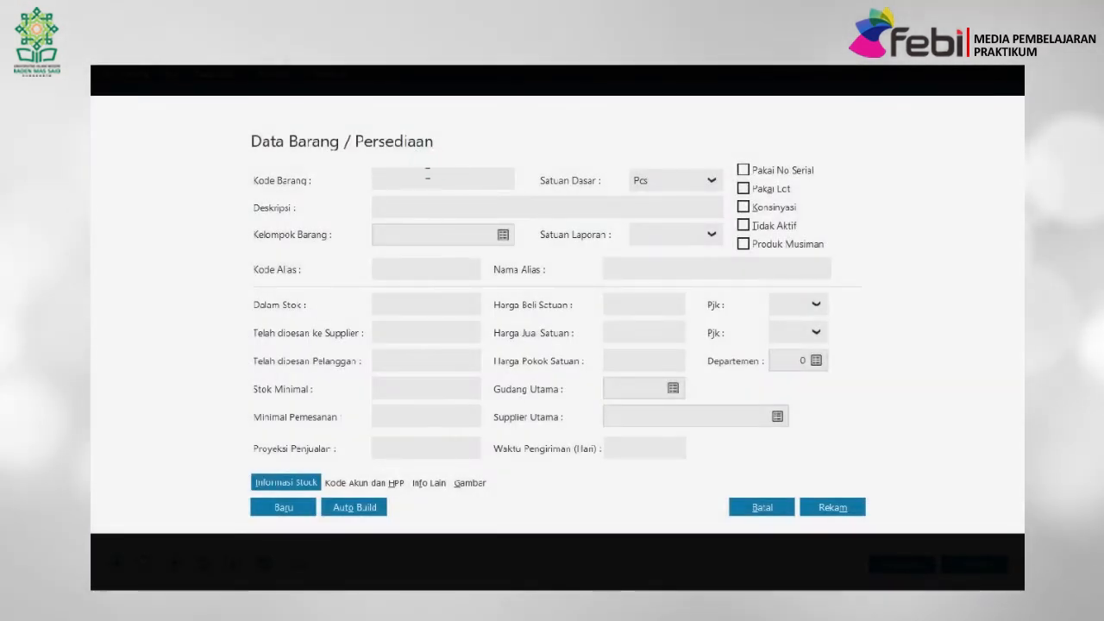
left_click(424, 177)
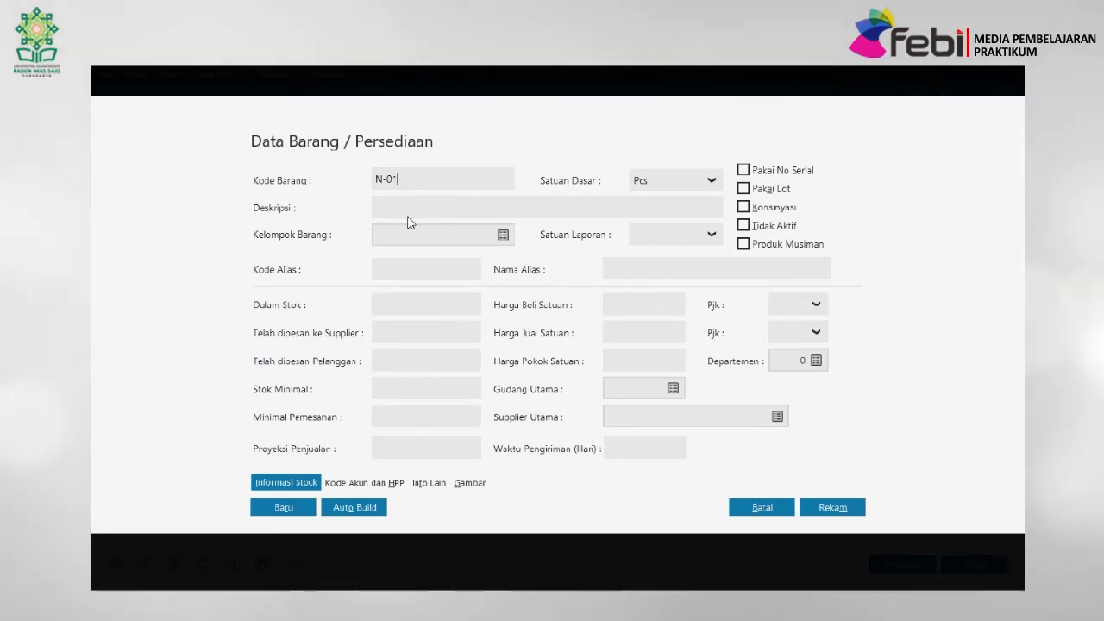
left_click(410, 206)
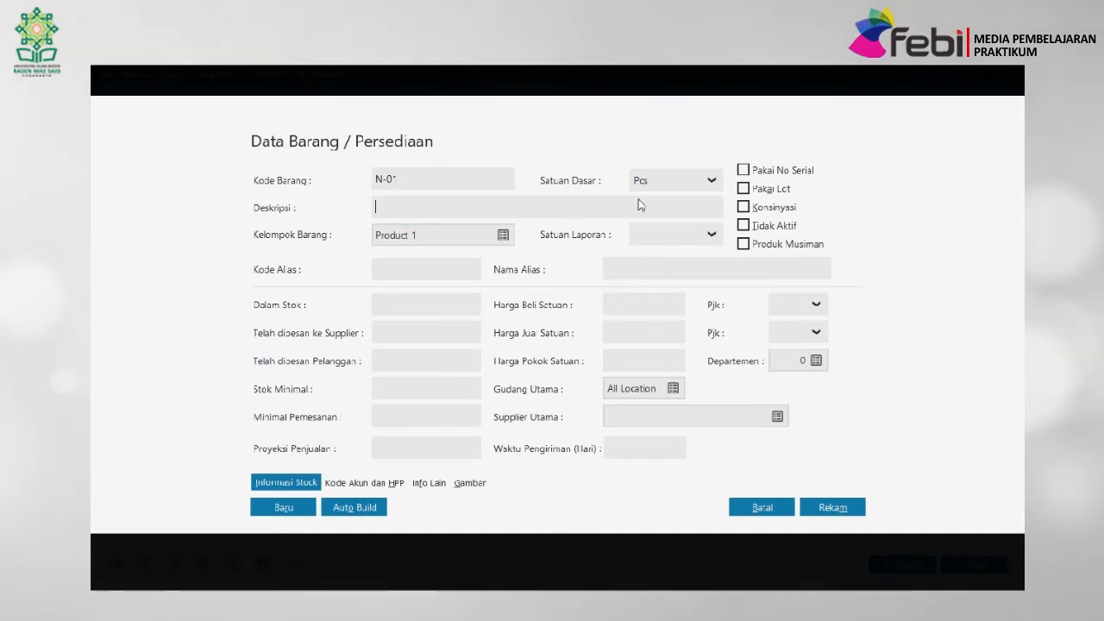
left_click(707, 181)
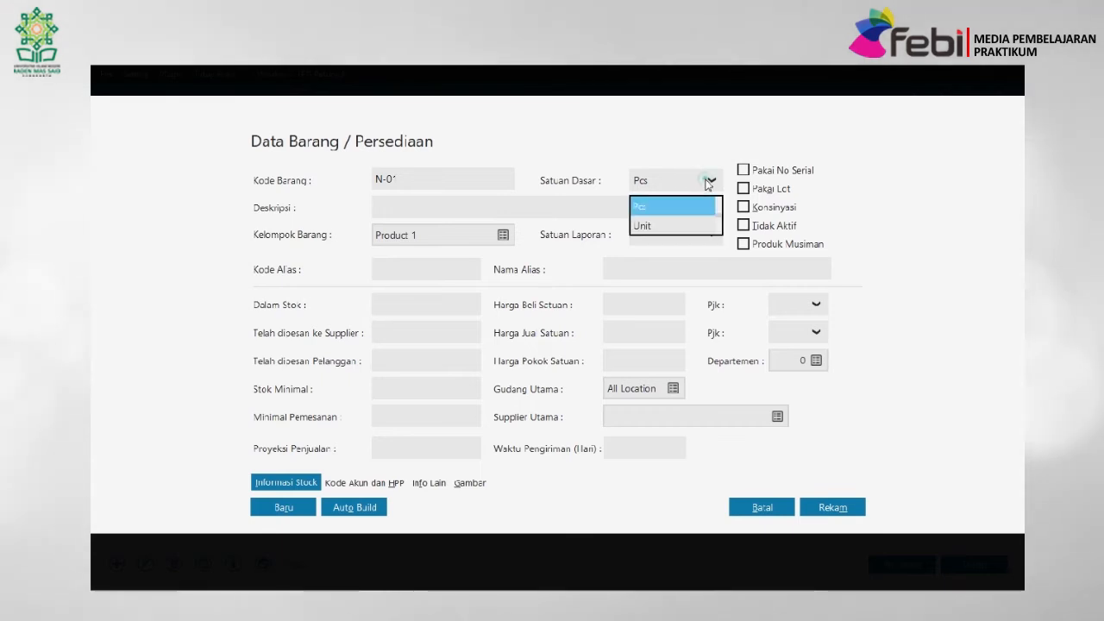
left_click(613, 214)
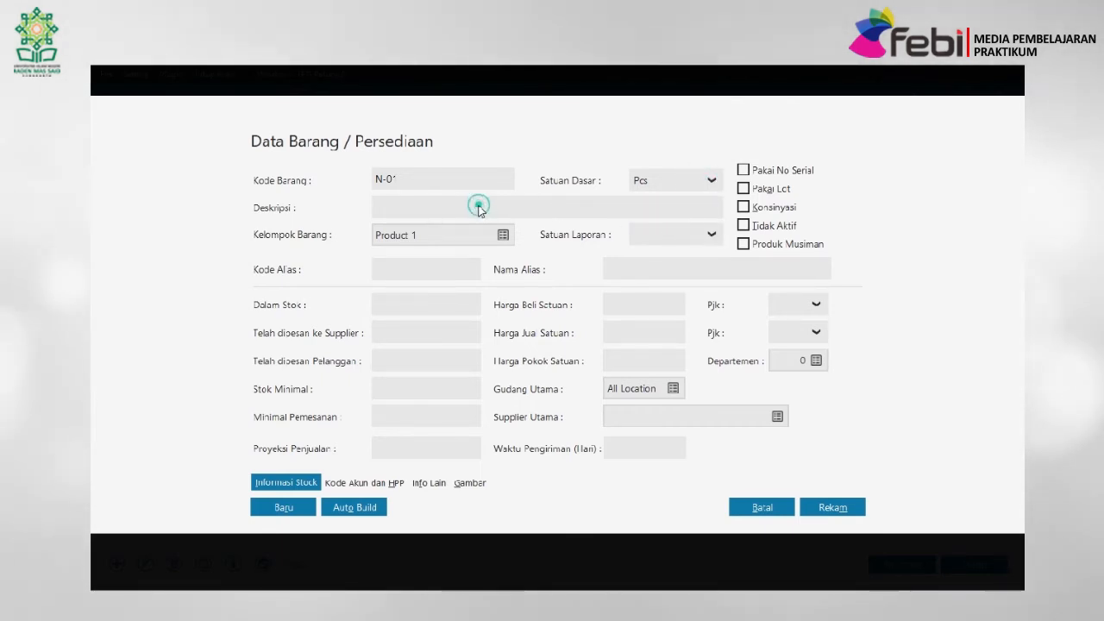
key("alt+Tab")
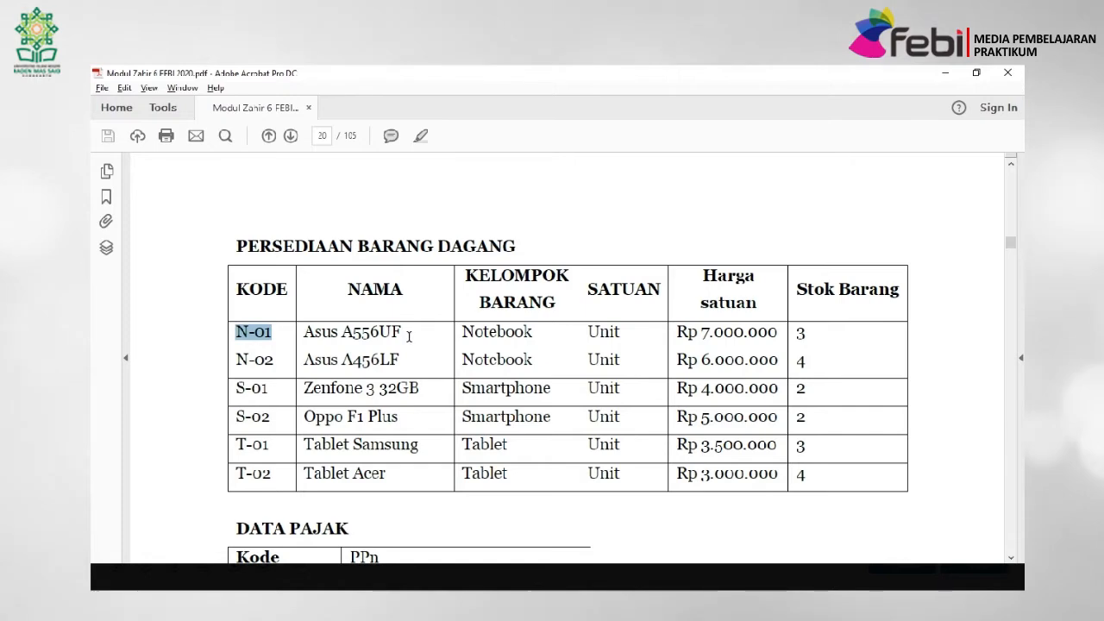
left_click(409, 336)
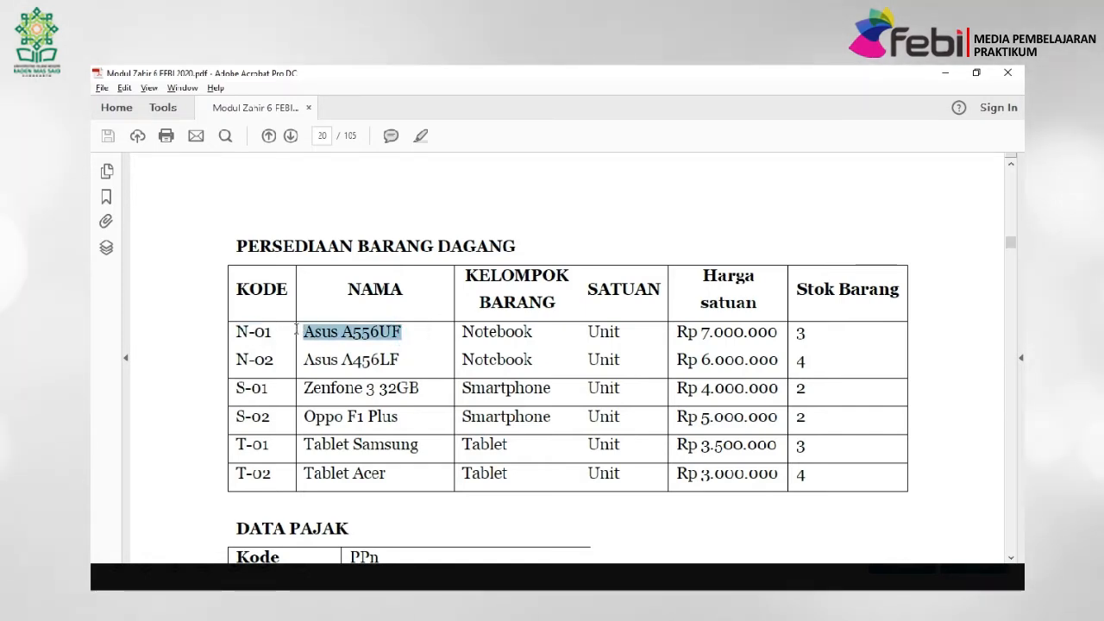
key("alt+Tab")
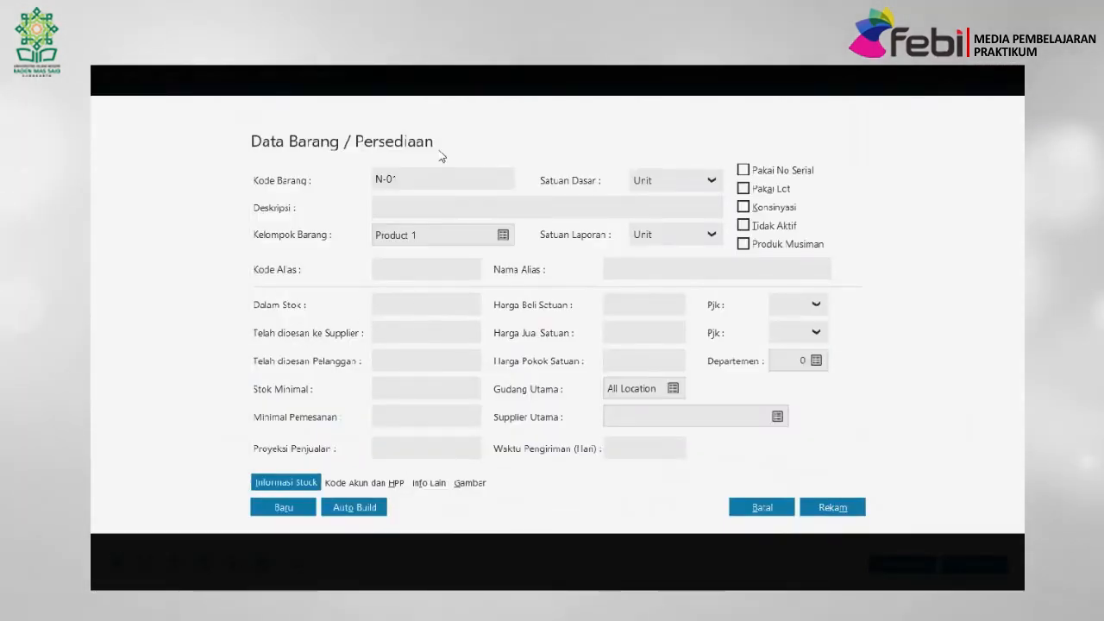
left_click(401, 212)
type("Asus A556UF")
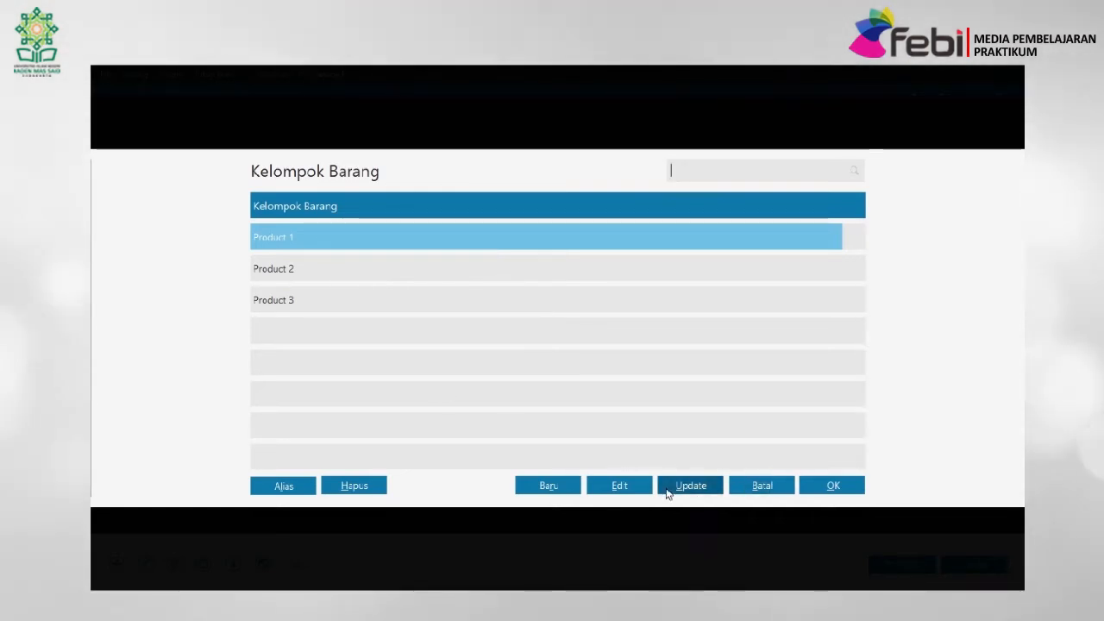
Edit item group Product 1, replacing its name with Notebook copied from the PDF table.
left_click(623, 487)
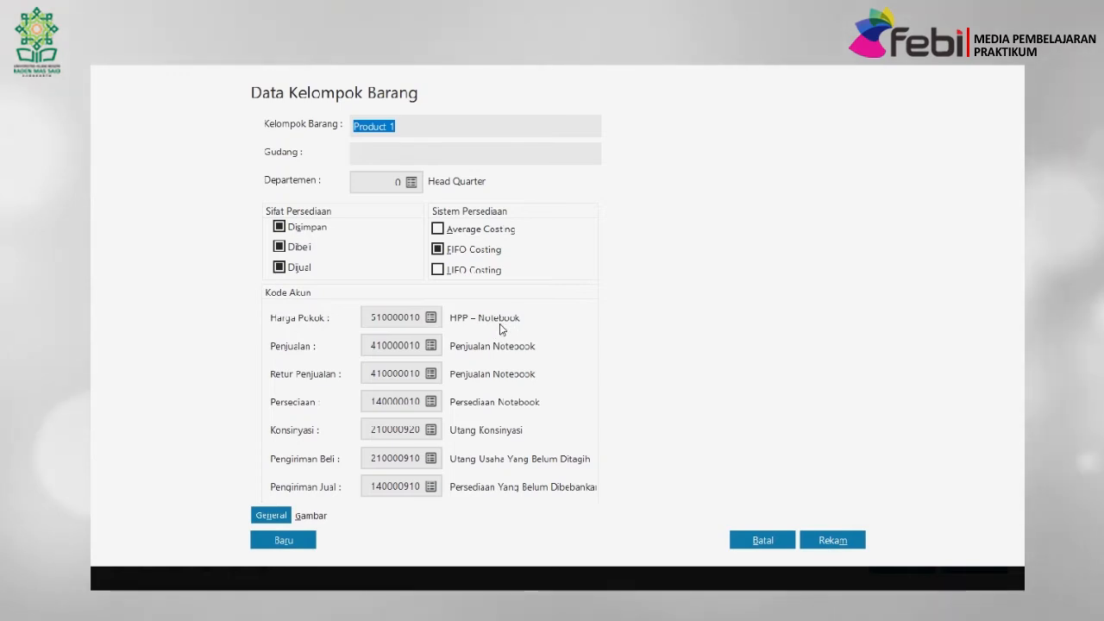
key("alt+Tab")
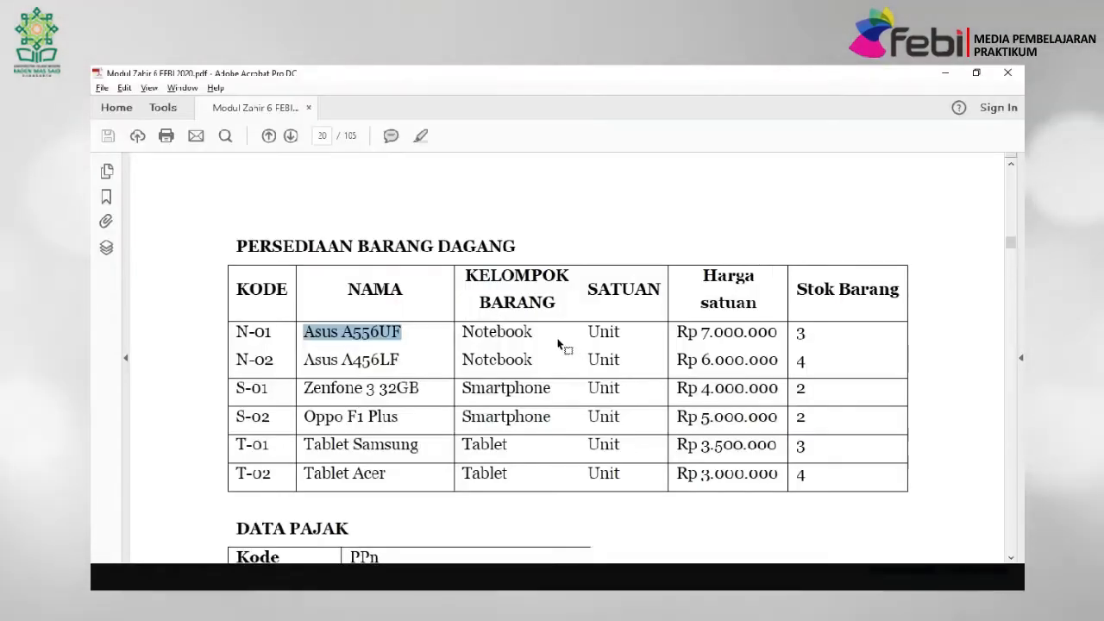
left_click_drag(531, 332, 456, 337)
key("ctrl+c")
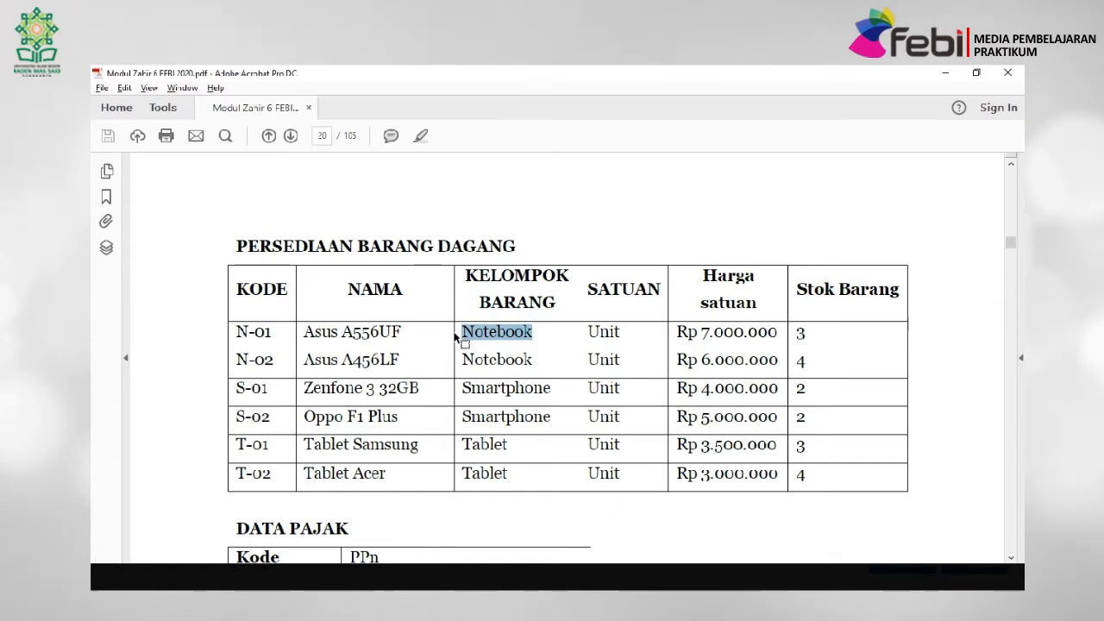
key("alt+Tab")
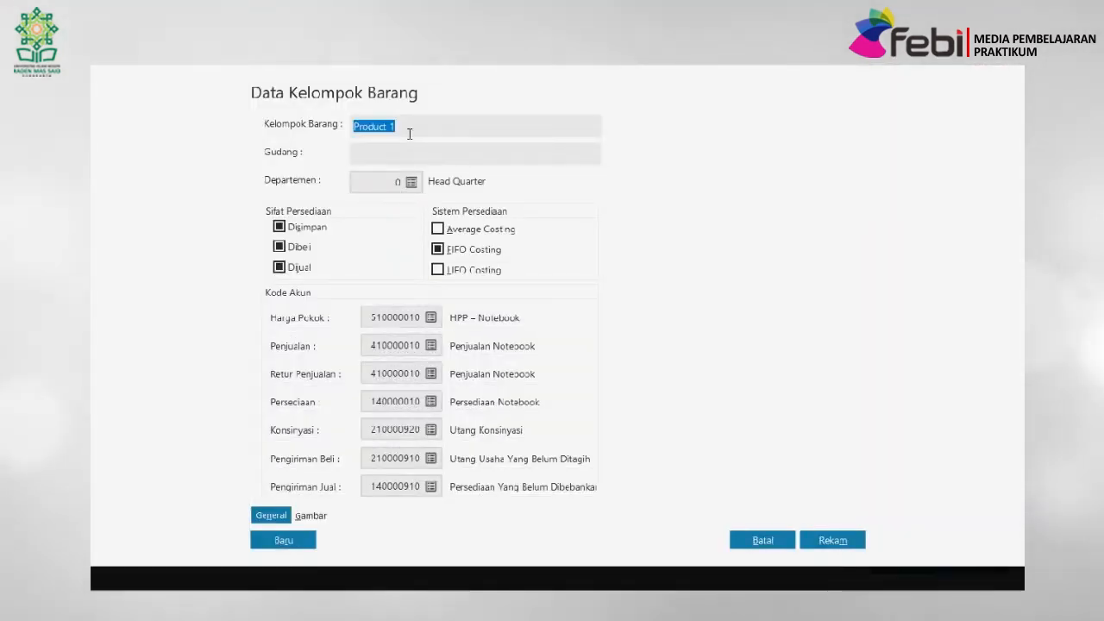
key("ctrl+v")
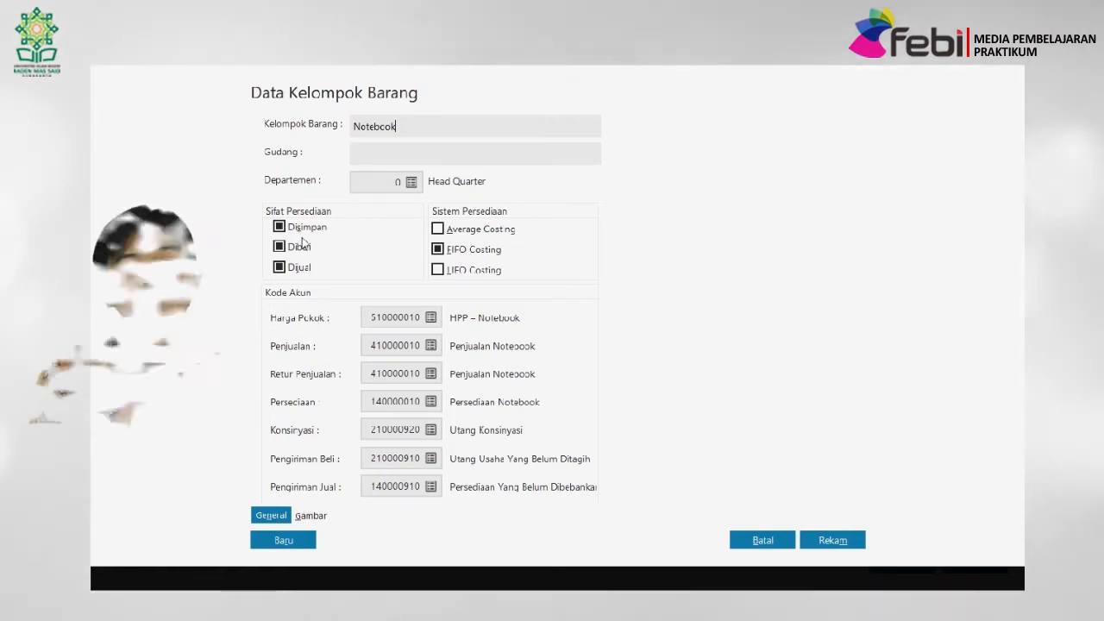
left_click(279, 228)
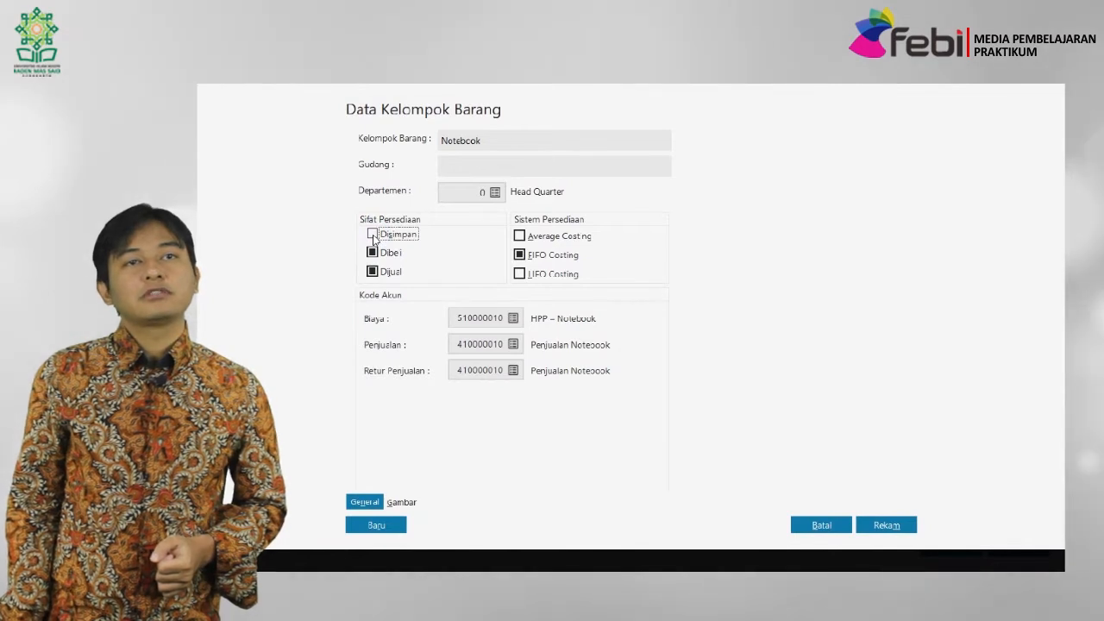
left_click(373, 234)
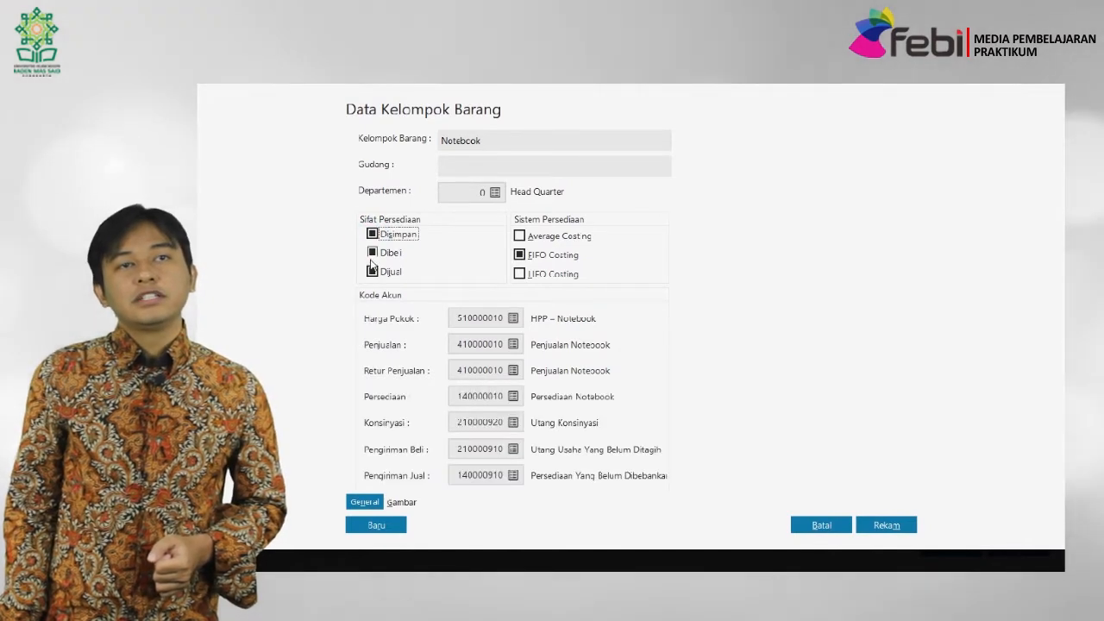
left_click(372, 271)
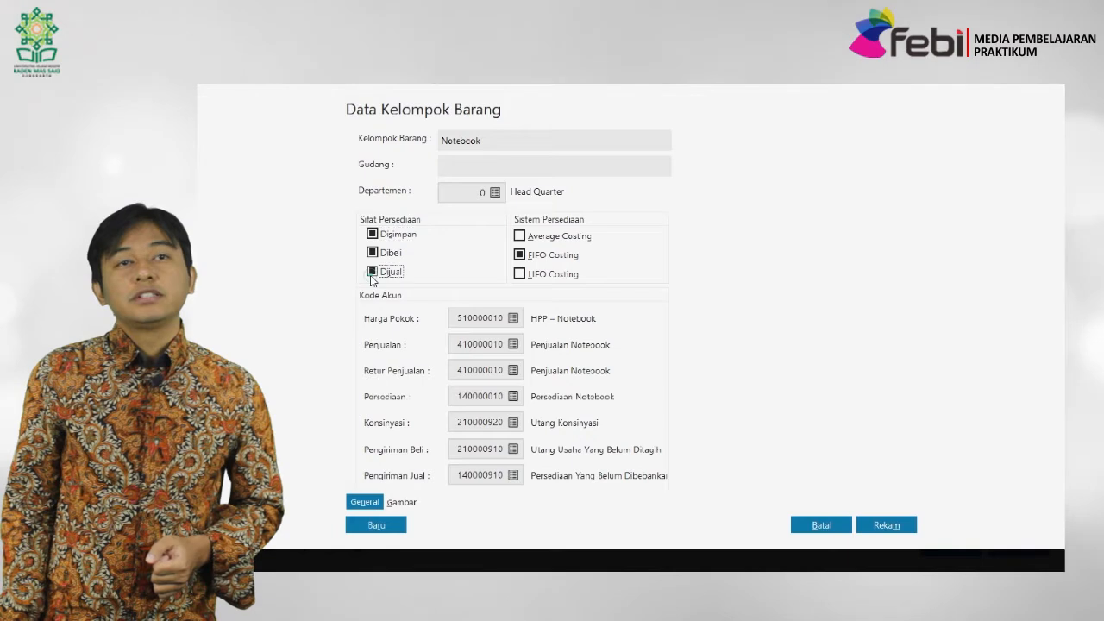
left_click(372, 271)
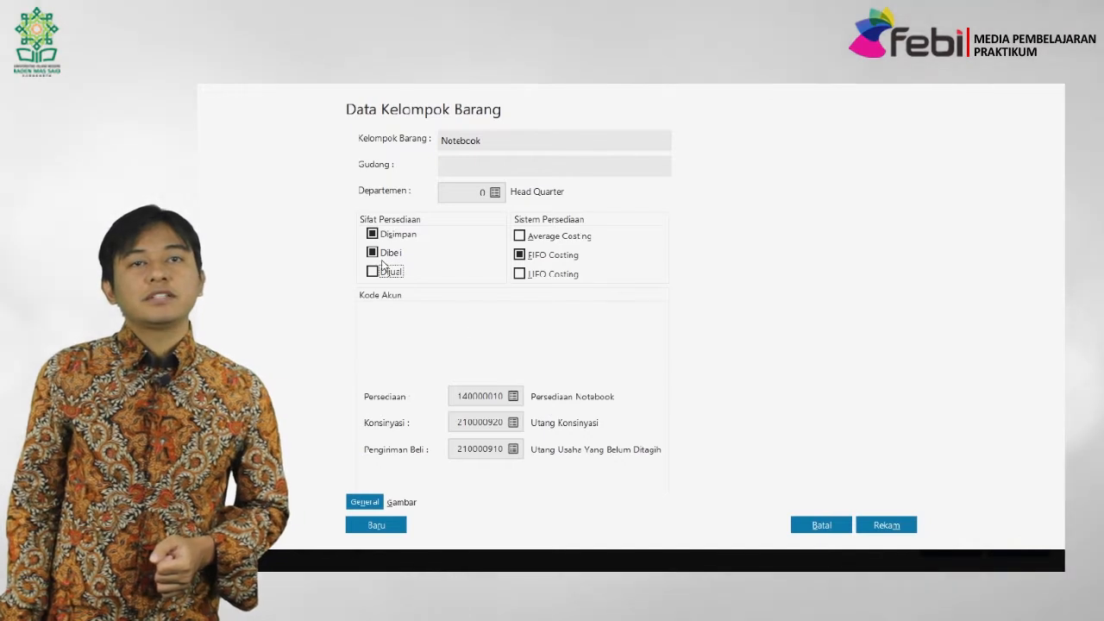
left_click(373, 252)
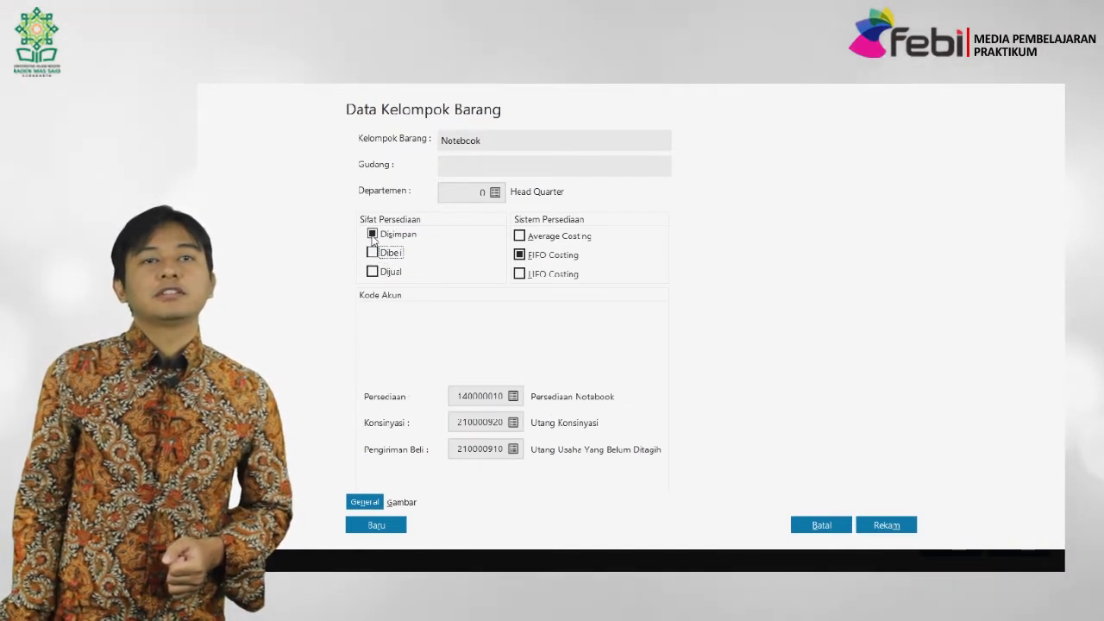
left_click(372, 234)
left_click(372, 252)
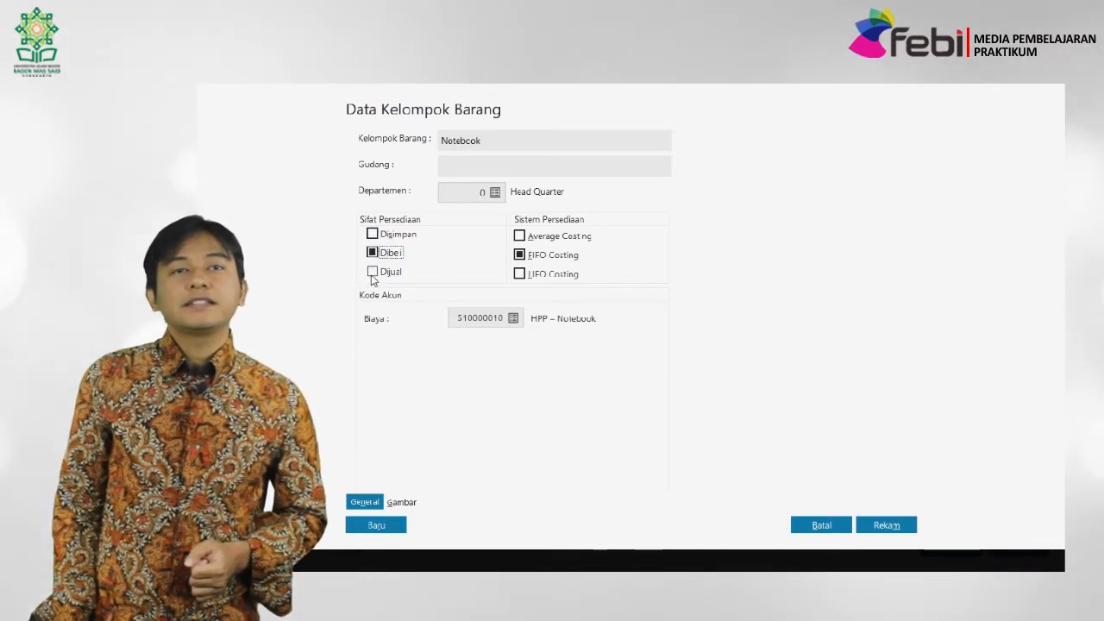
left_click(373, 273)
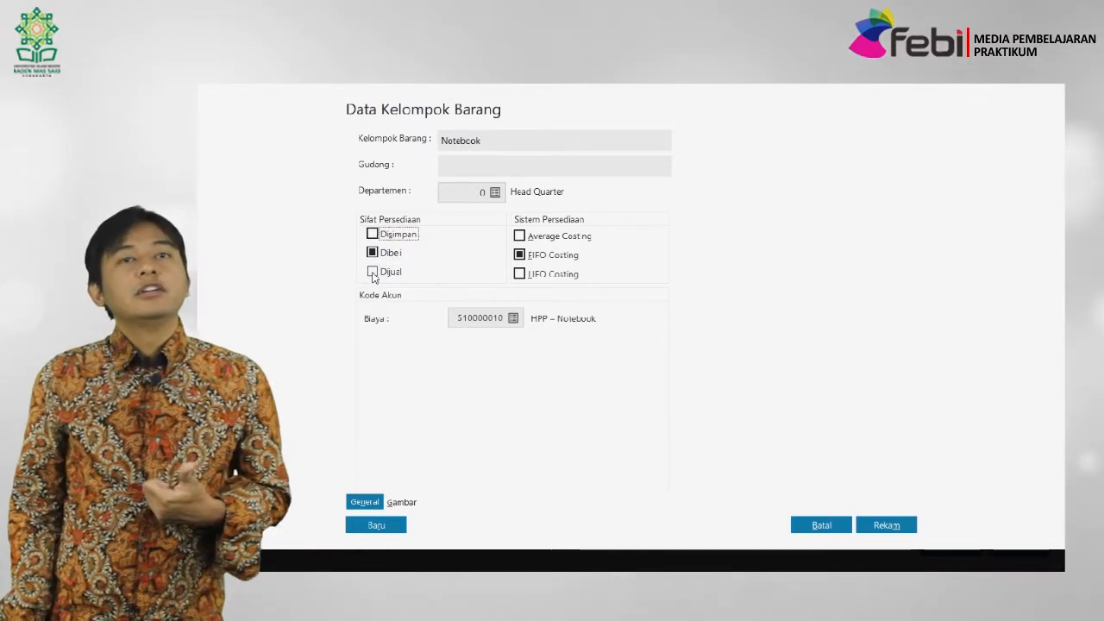
left_click(372, 235)
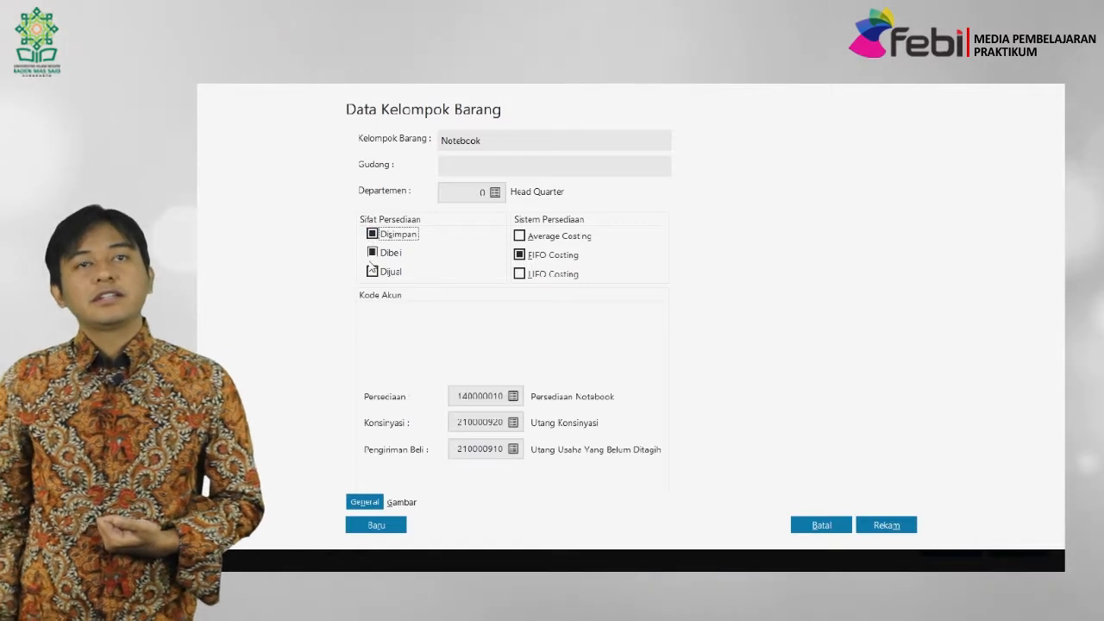
left_click(372, 271)
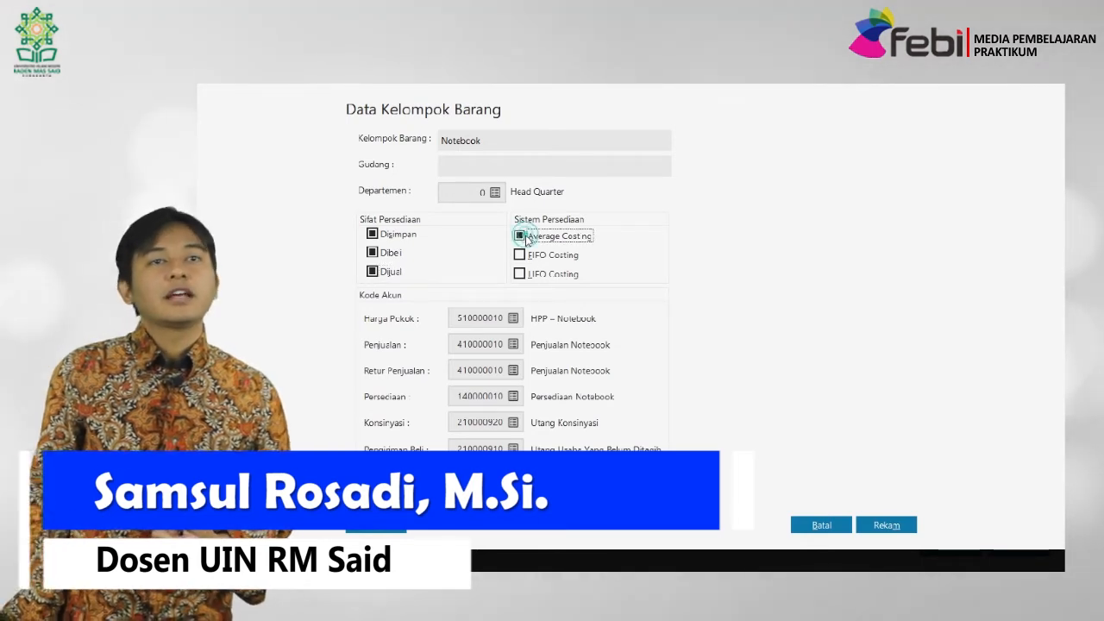
left_click(520, 254)
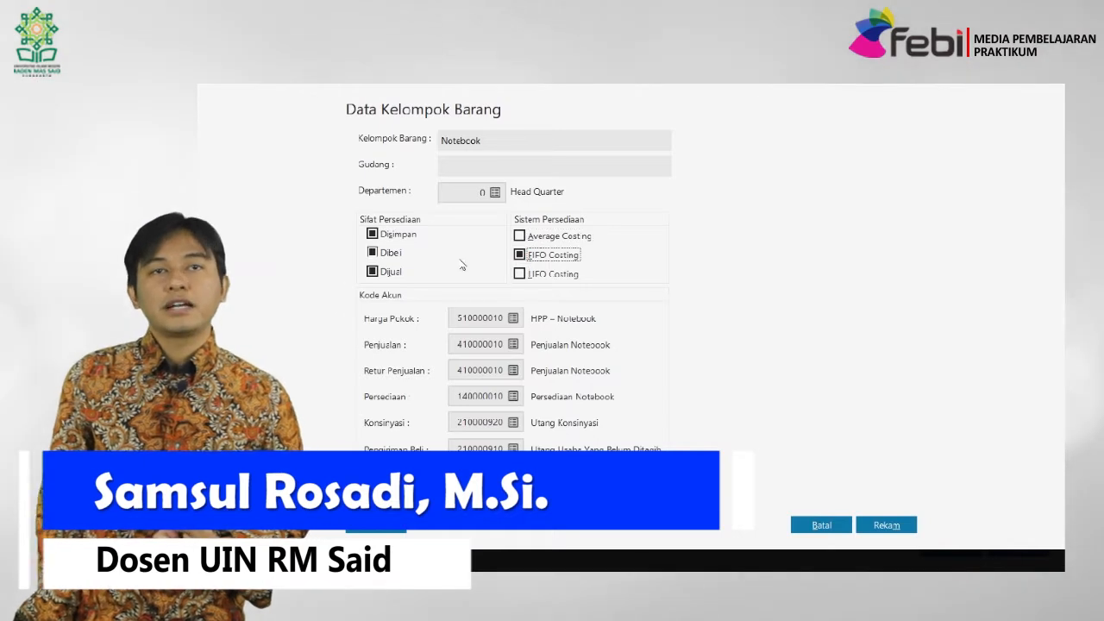
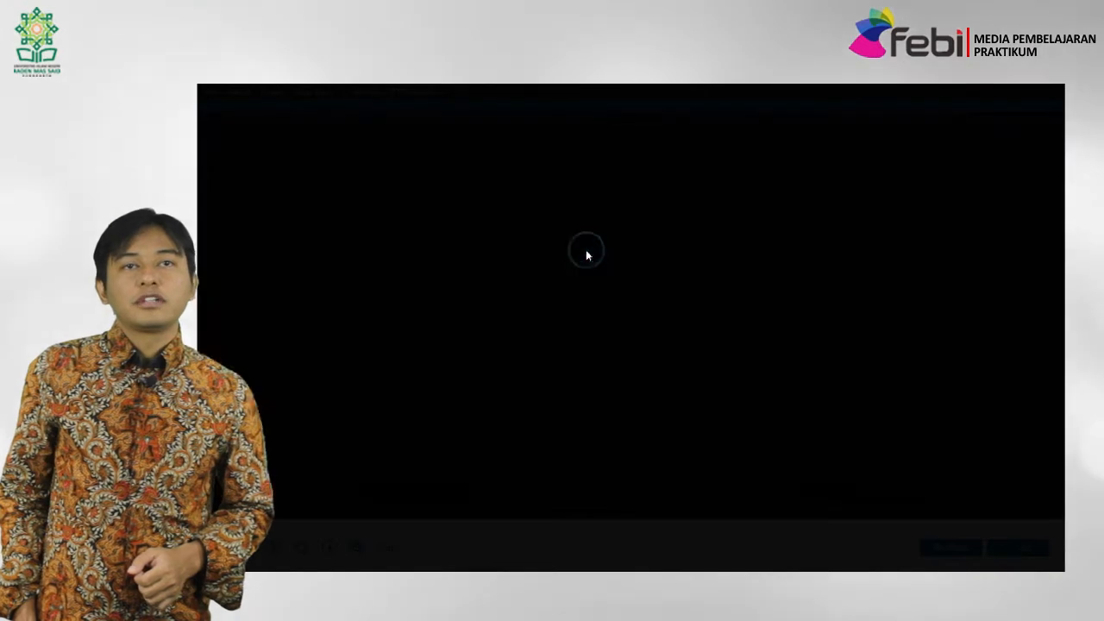
Put the Asus A556UF item in the Notebook group with base unit Unit.
double_click(506, 256)
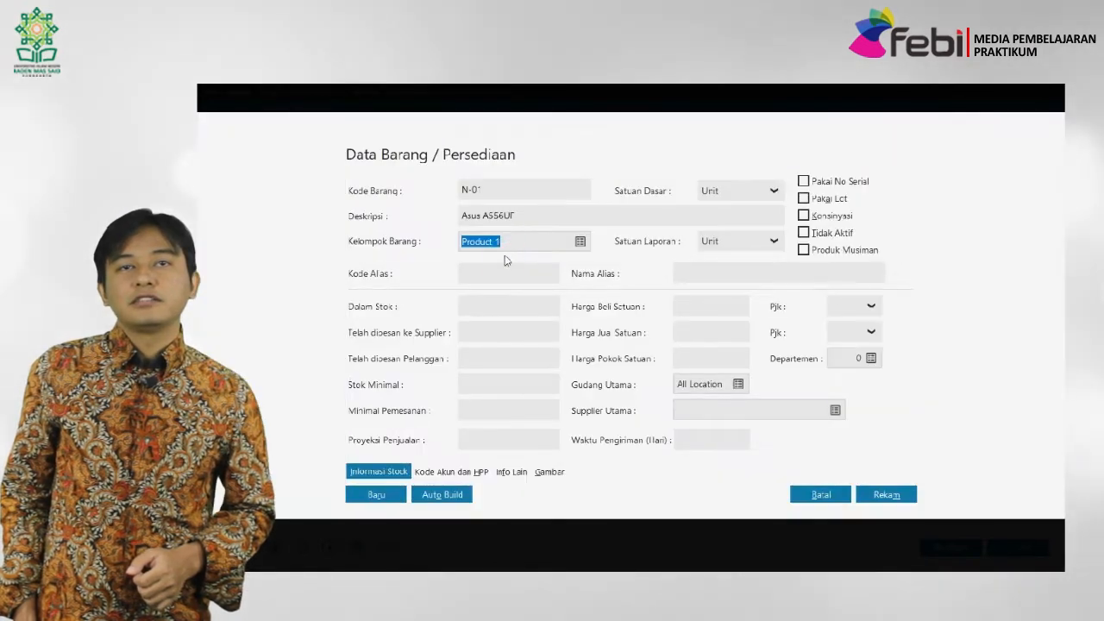
left_click(750, 192)
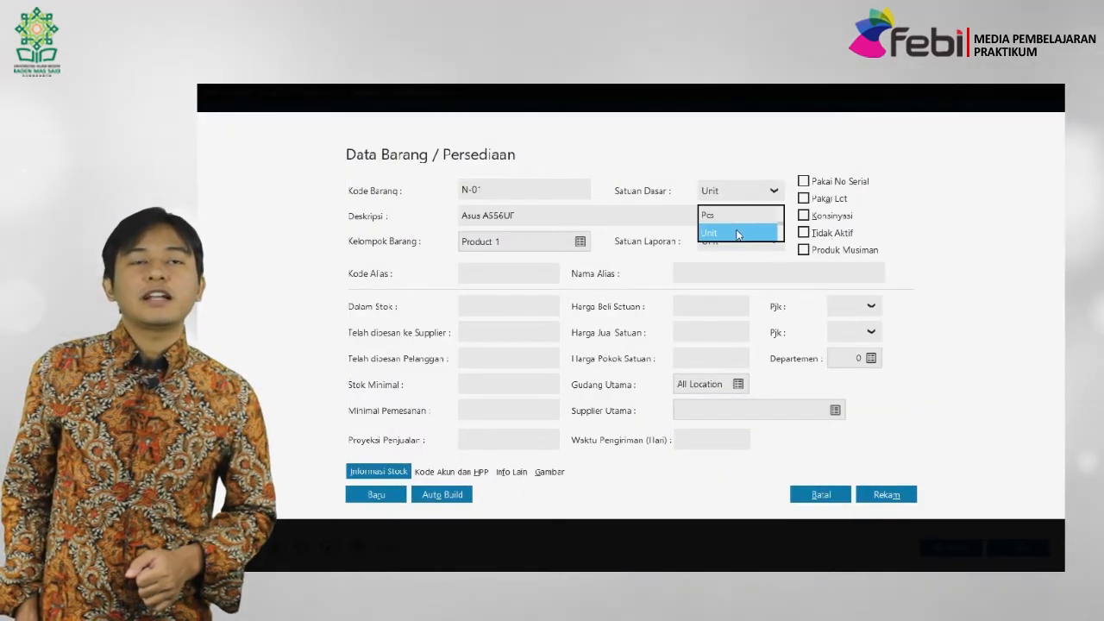
left_click(737, 233)
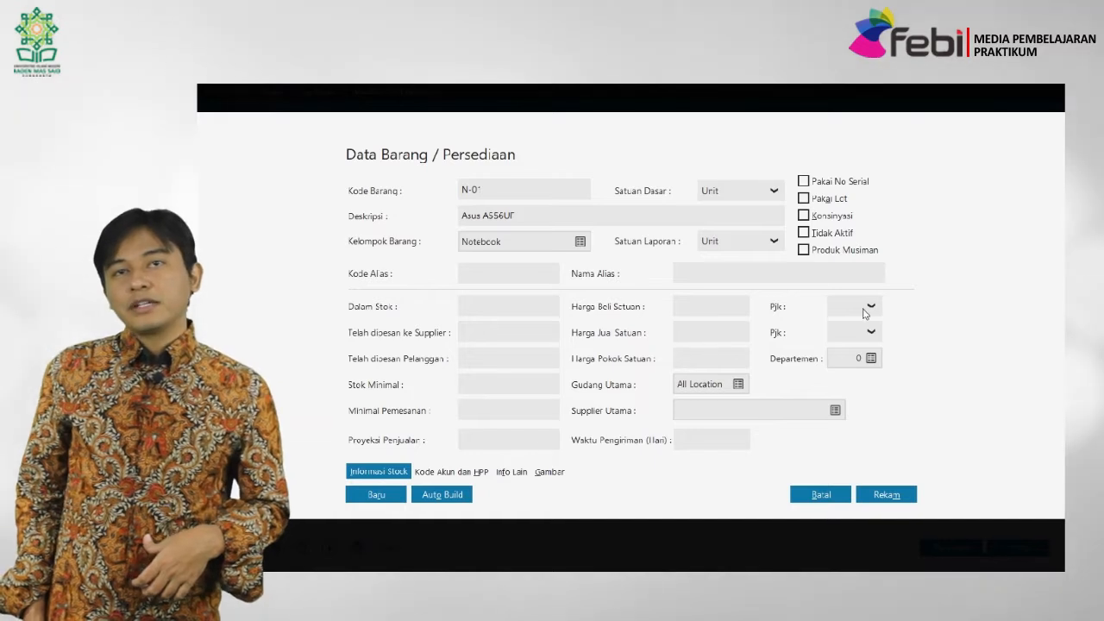
Set the purchase and sales taxes to PPN and review the account codes and FIFO costing.
left_click(839, 351)
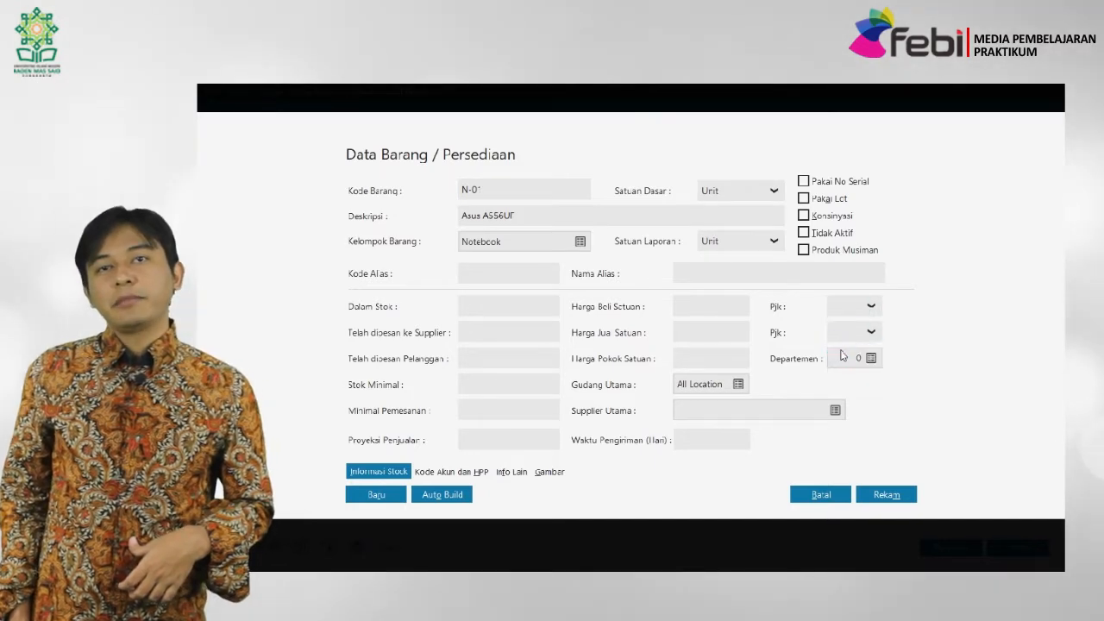
left_click(869, 334)
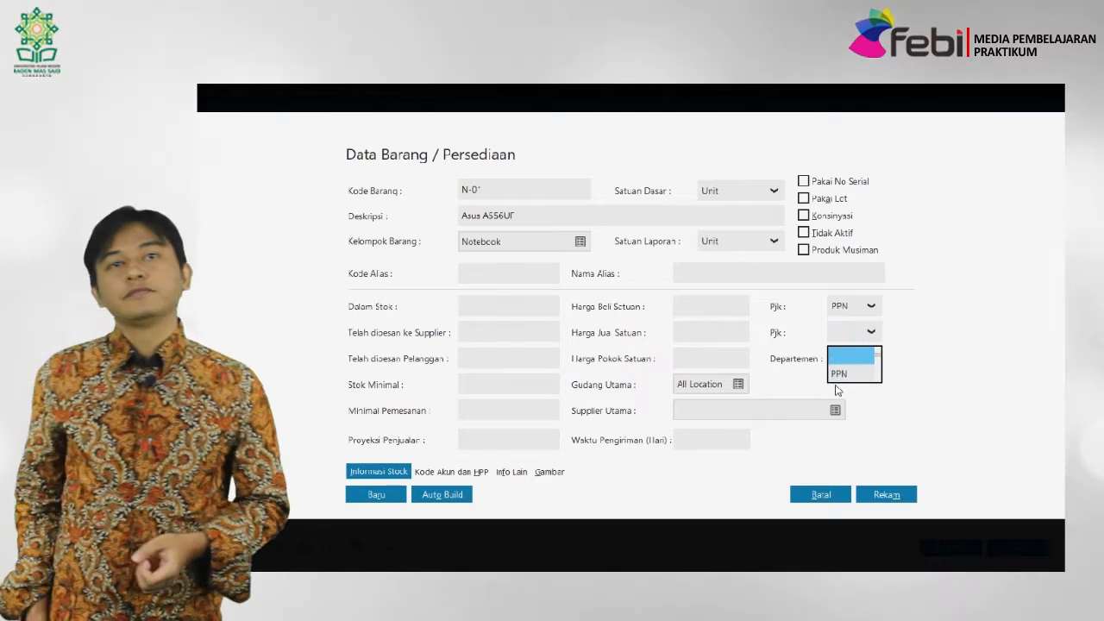
left_click(847, 376)
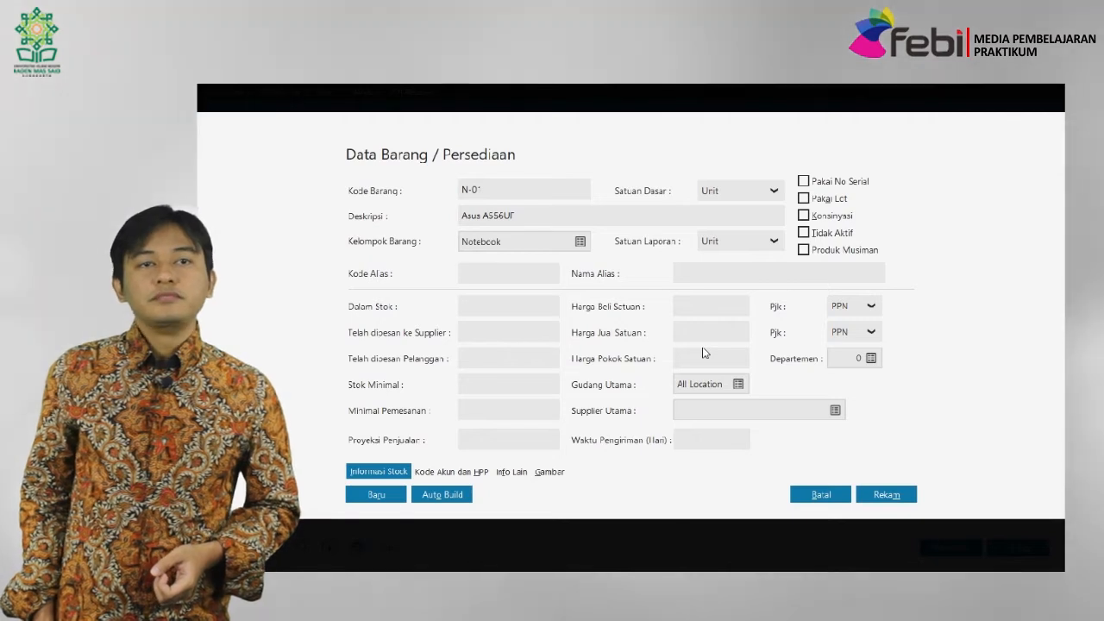
left_click(448, 472)
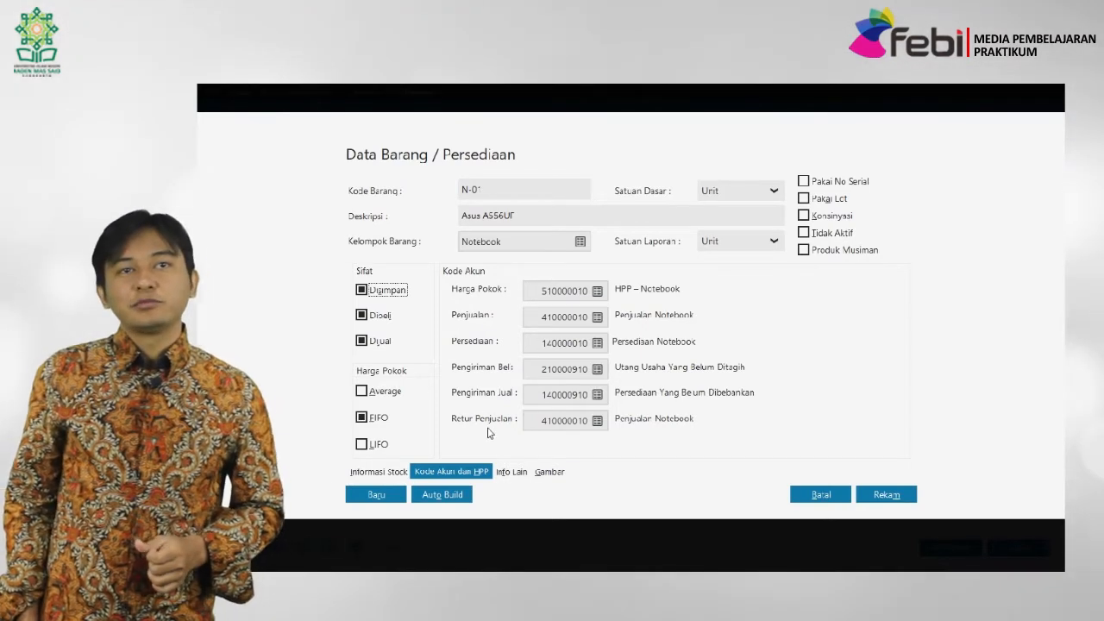
Review the Info Lain, Gambar and account-code tabs, then save item N-01.
left_click(511, 471)
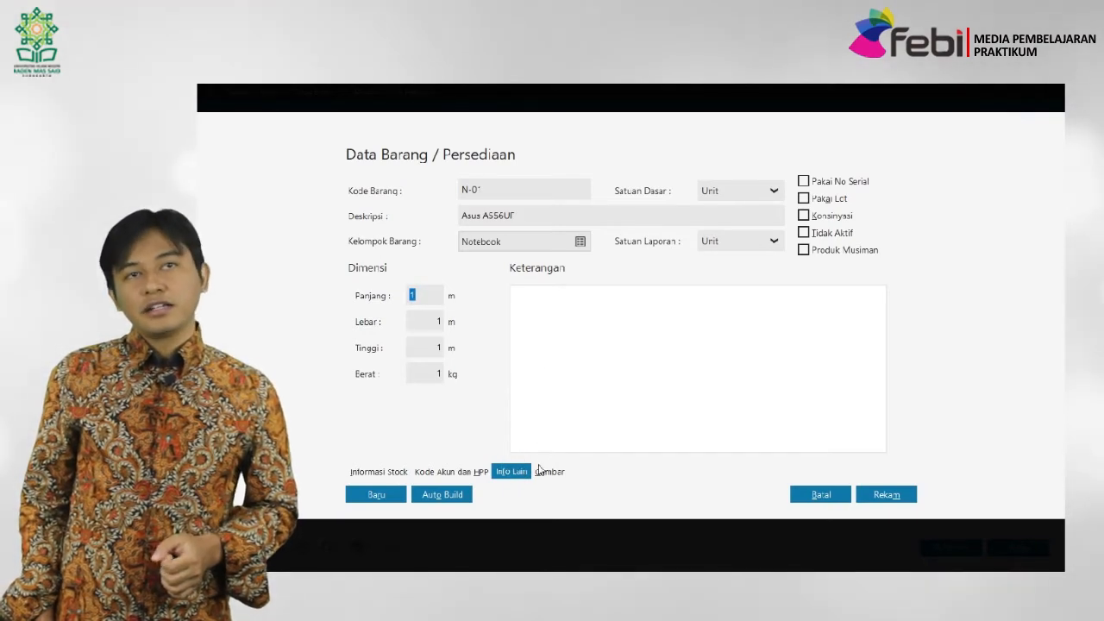
left_click(542, 473)
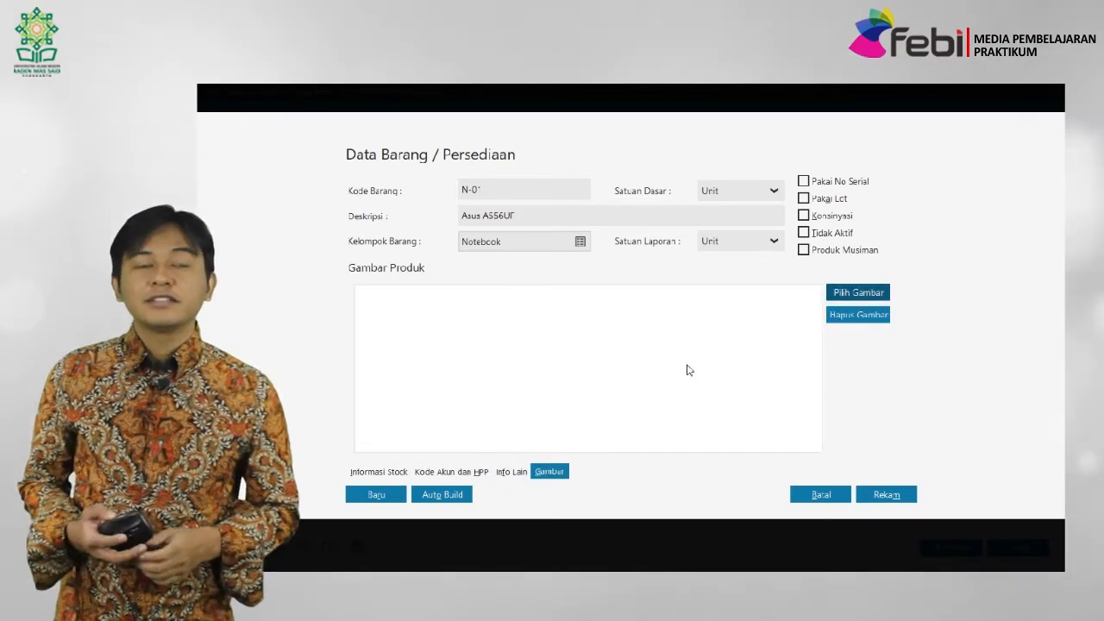
left_click(461, 473)
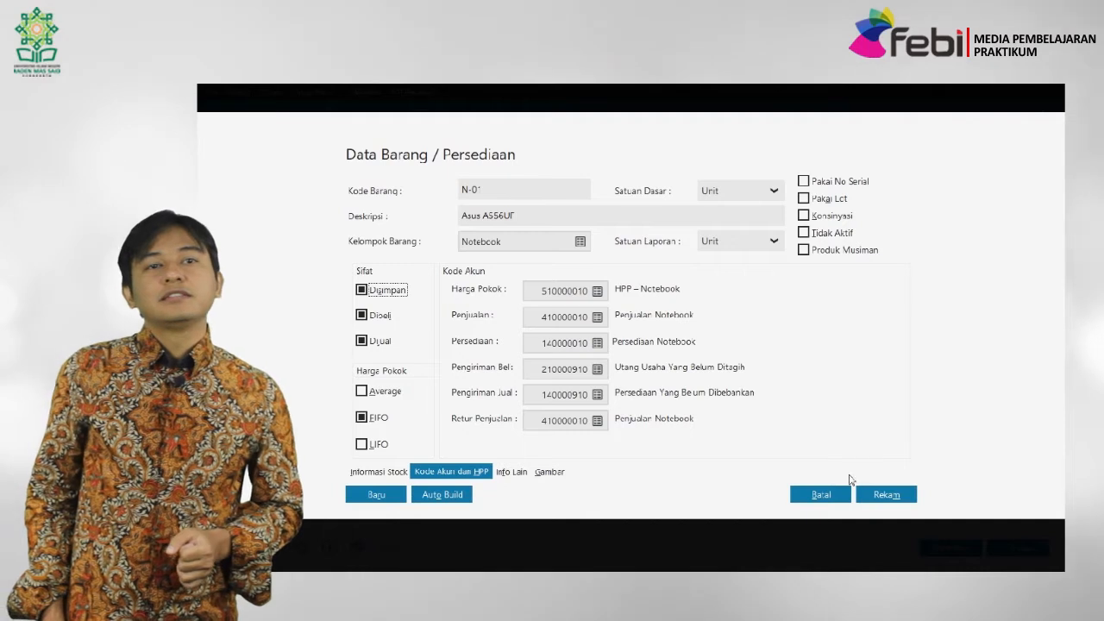
left_click(888, 495)
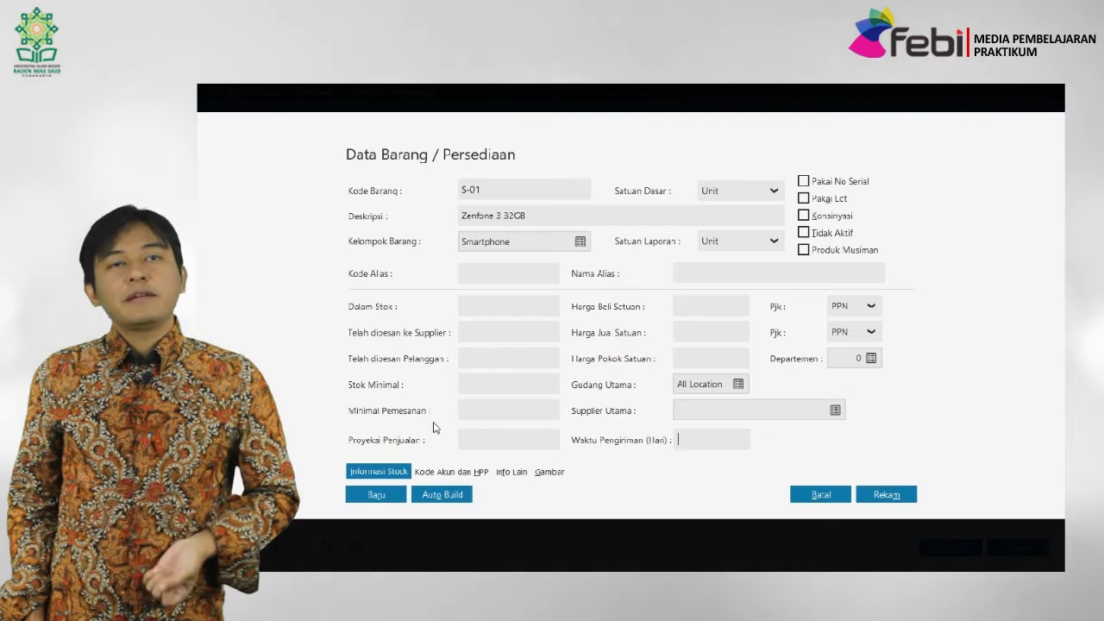
Check the Zenfone 3 32GB item's account codes, save it and close the item form.
left_click(470, 472)
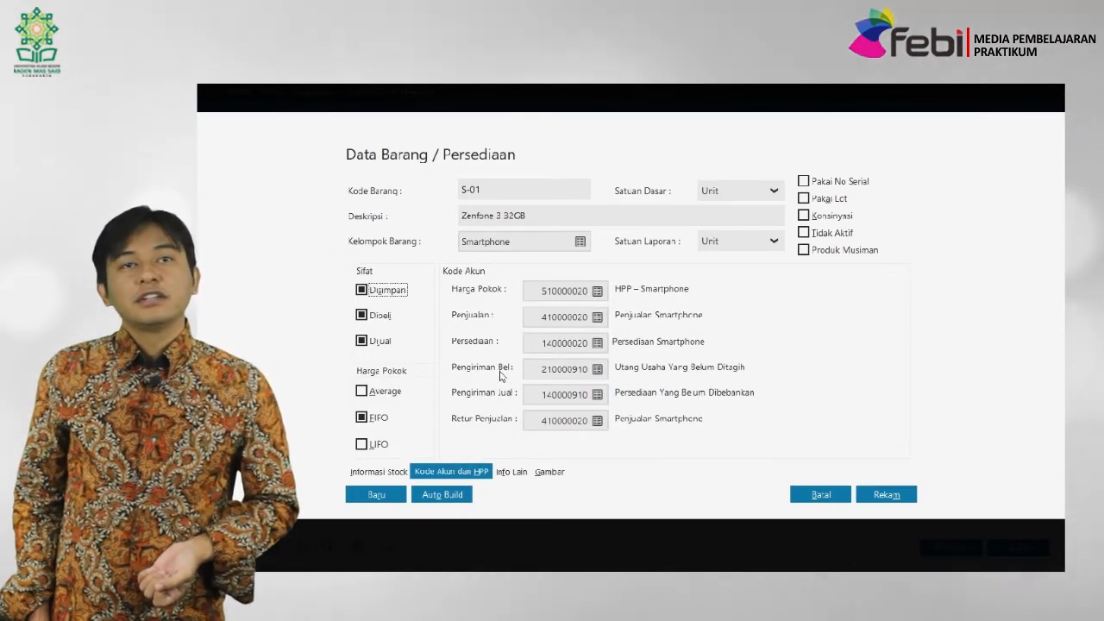
left_click(379, 472)
left_click(423, 471)
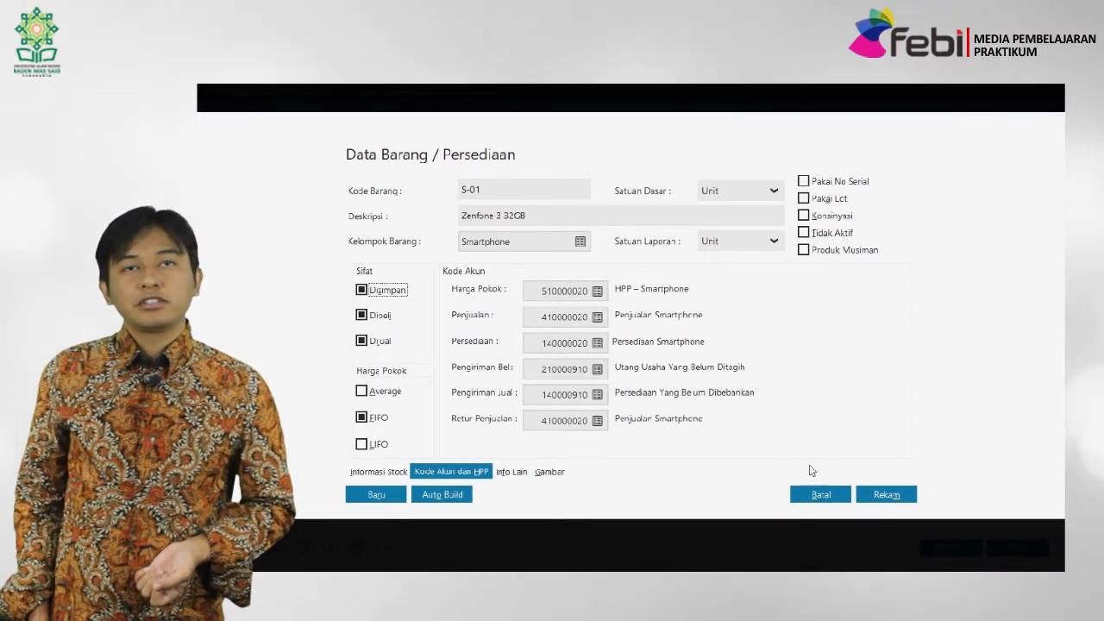
left_click(873, 490)
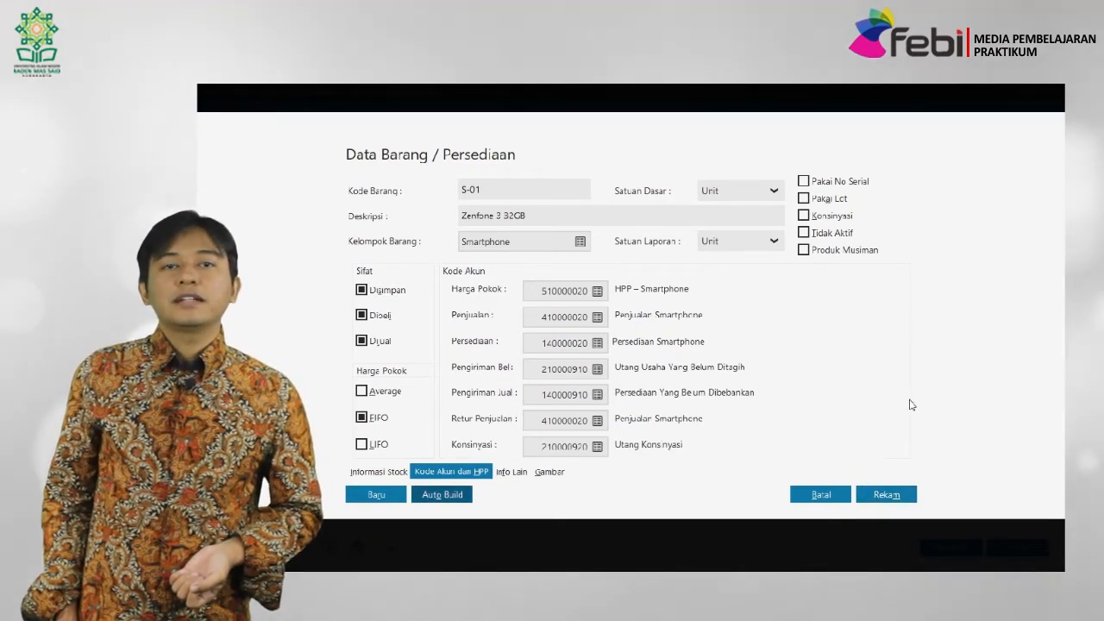
left_click(880, 492)
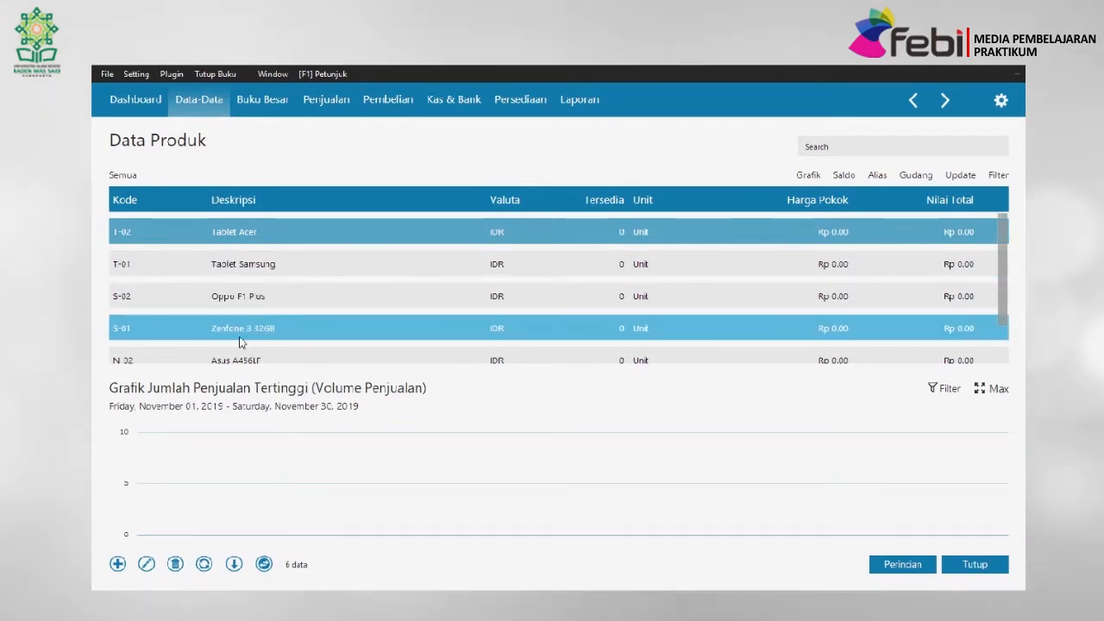
Sort the six-product list by code ascending, then bring the module PDF forward.
left_click(134, 205)
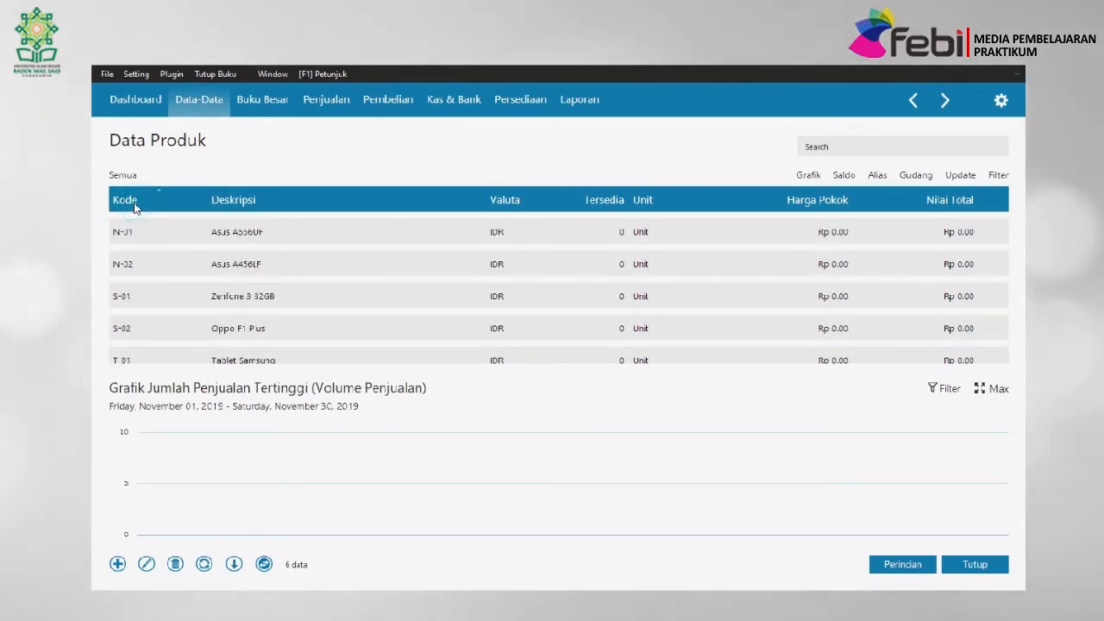
left_click(263, 242)
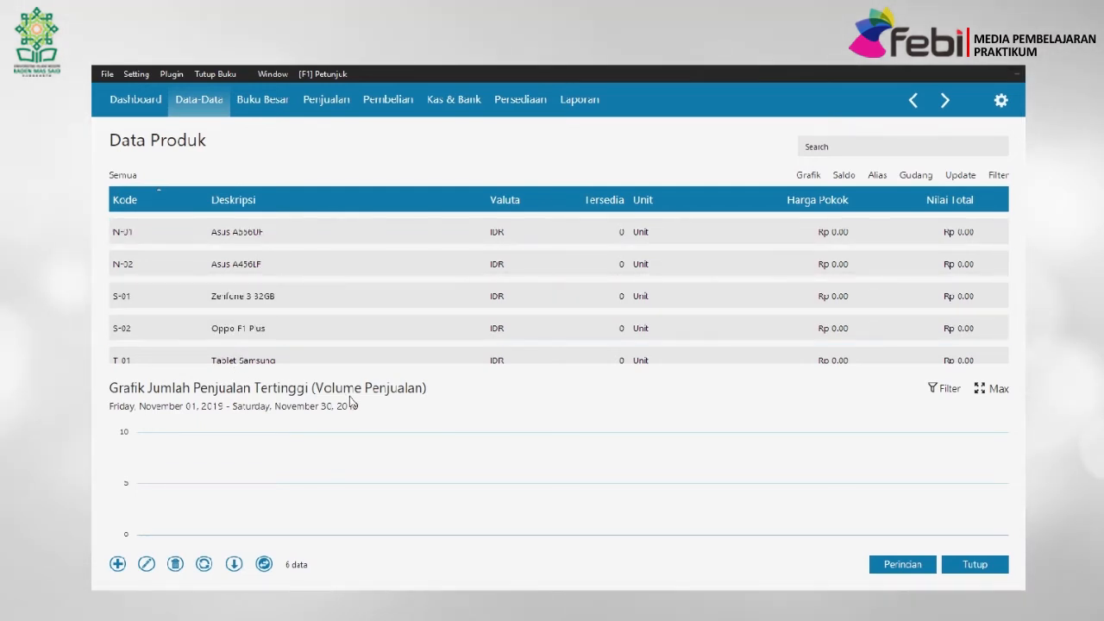
key("alt+Tab")
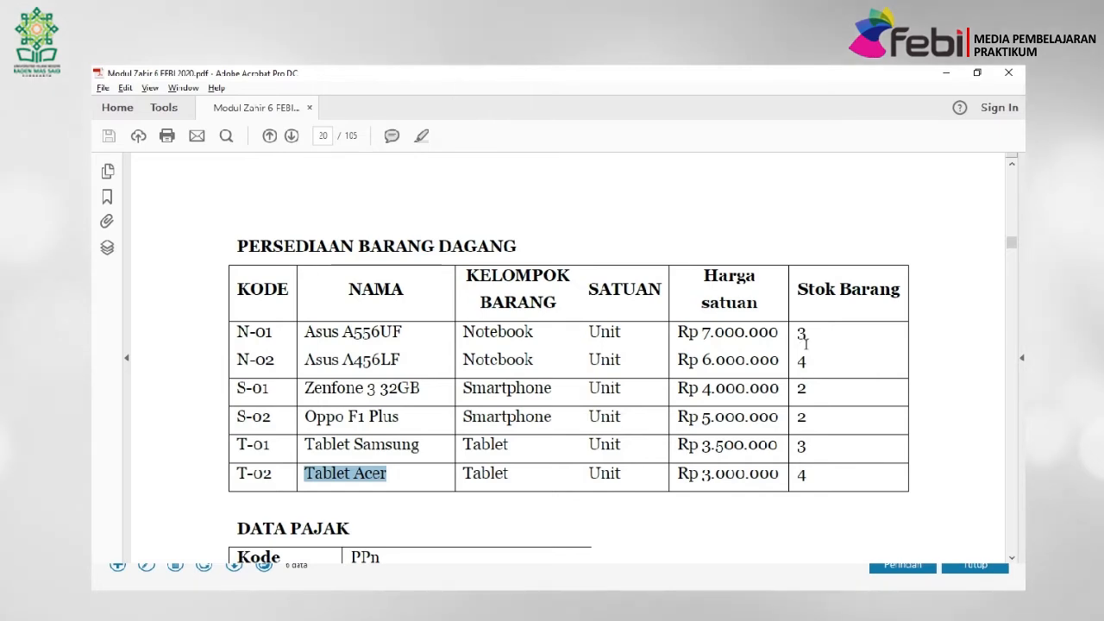
Scroll the PDF up to page 19's DATA PELANGGAN and DATA PEMASOK tables, then return to Zahir.
left_click_drag(1014, 247, 1016, 245)
left_click(1014, 167)
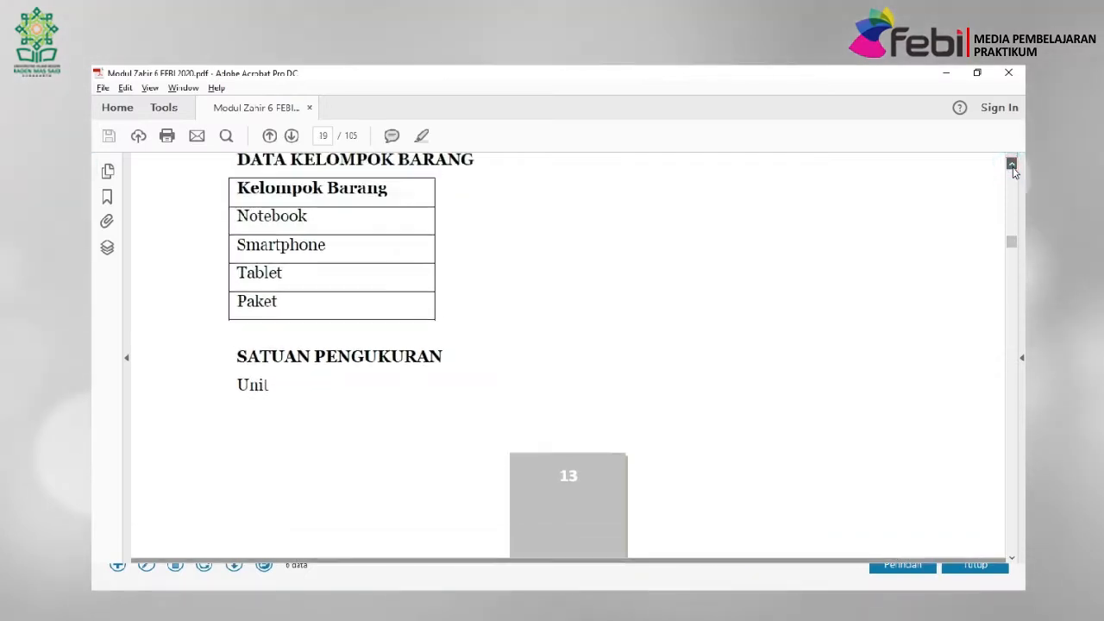
left_click(1013, 167)
left_click(1012, 168)
left_click(1013, 167)
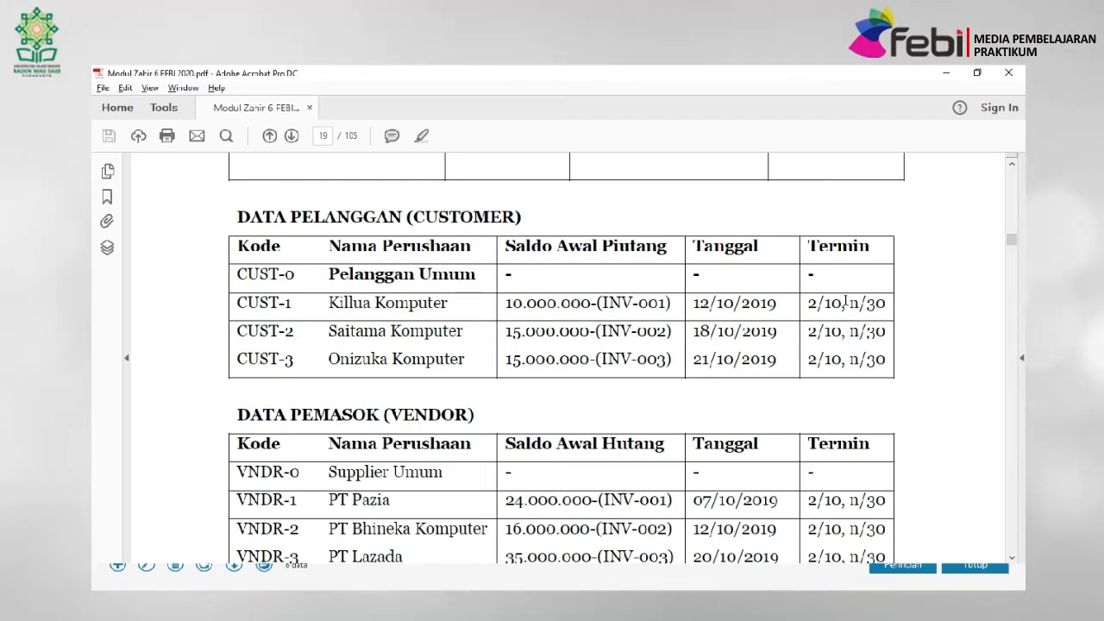
key("alt+Tab")
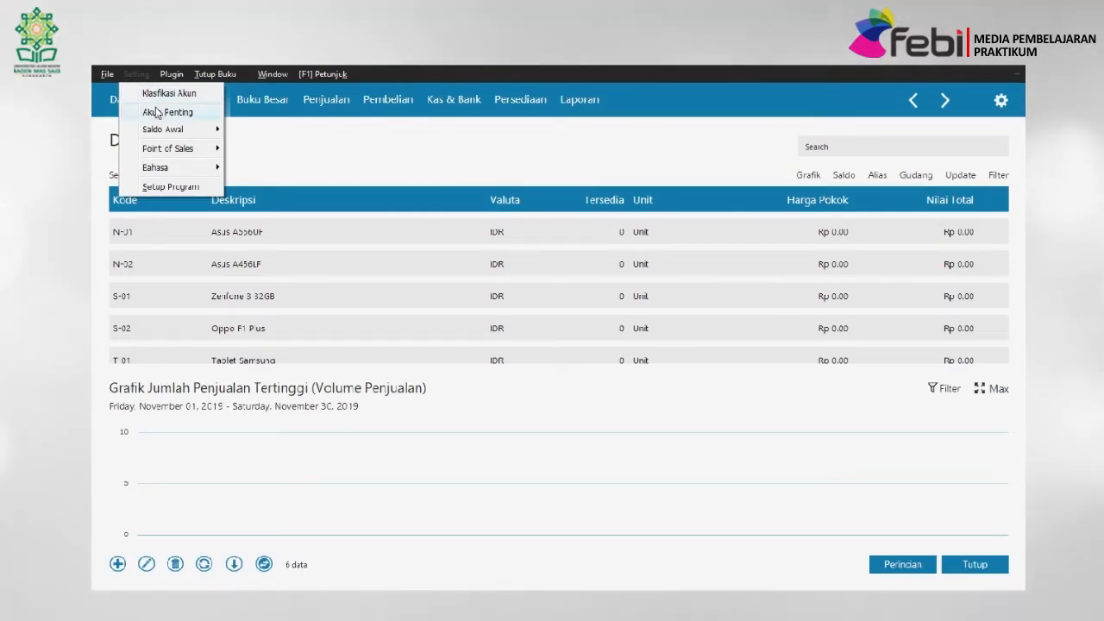
Start a new Saldo Awal Piutang entry and bring up the Data Nama Pelanggan lookup.
mouse_move(168, 129)
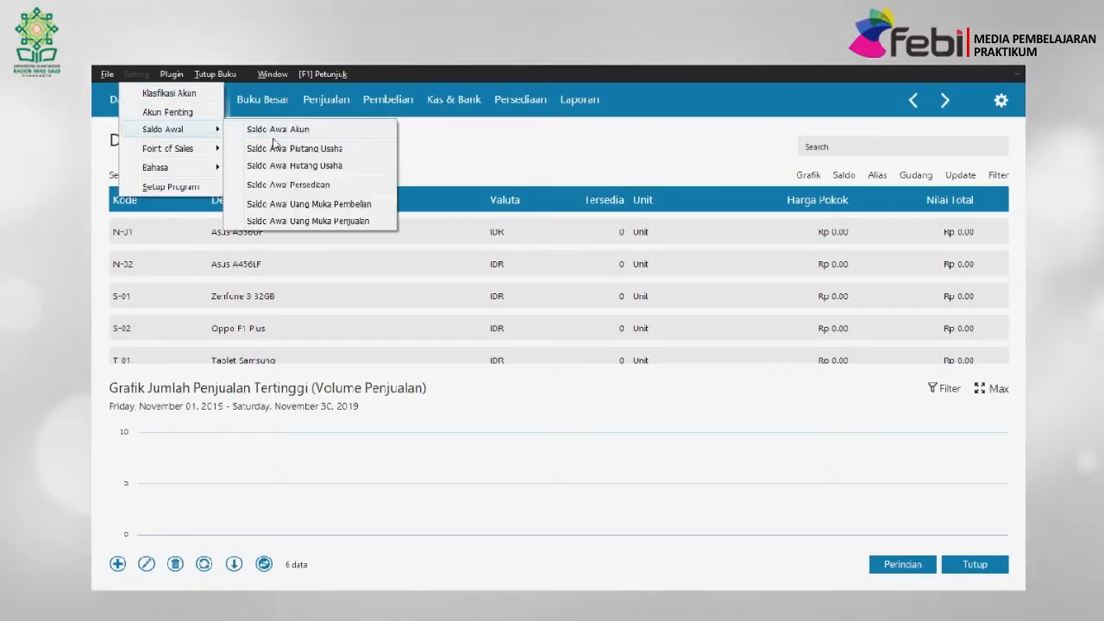
left_click(321, 148)
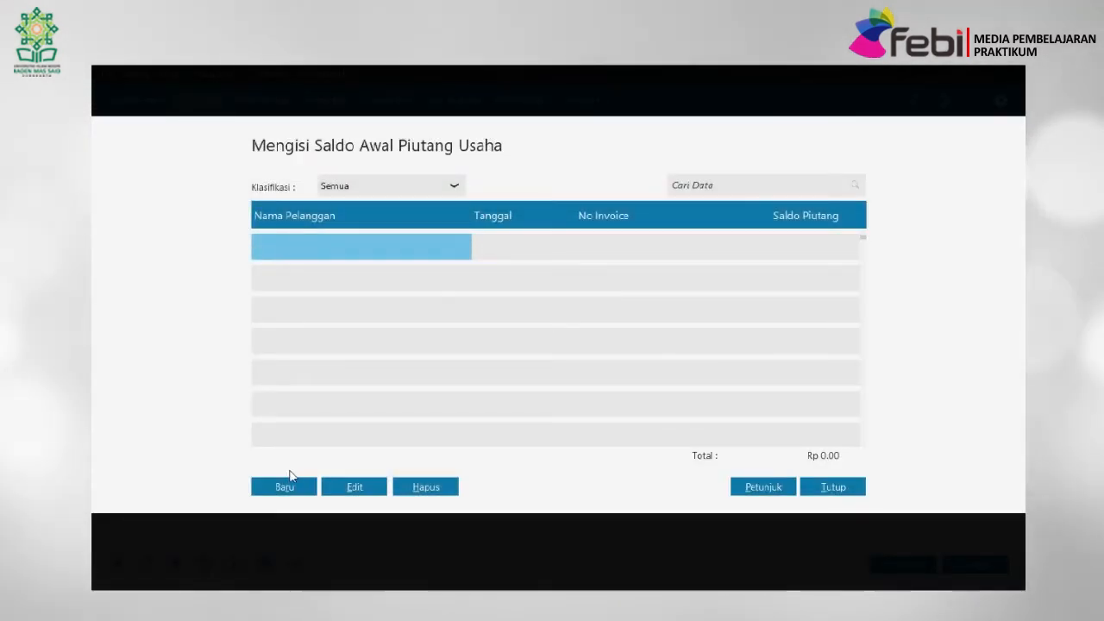
left_click(284, 487)
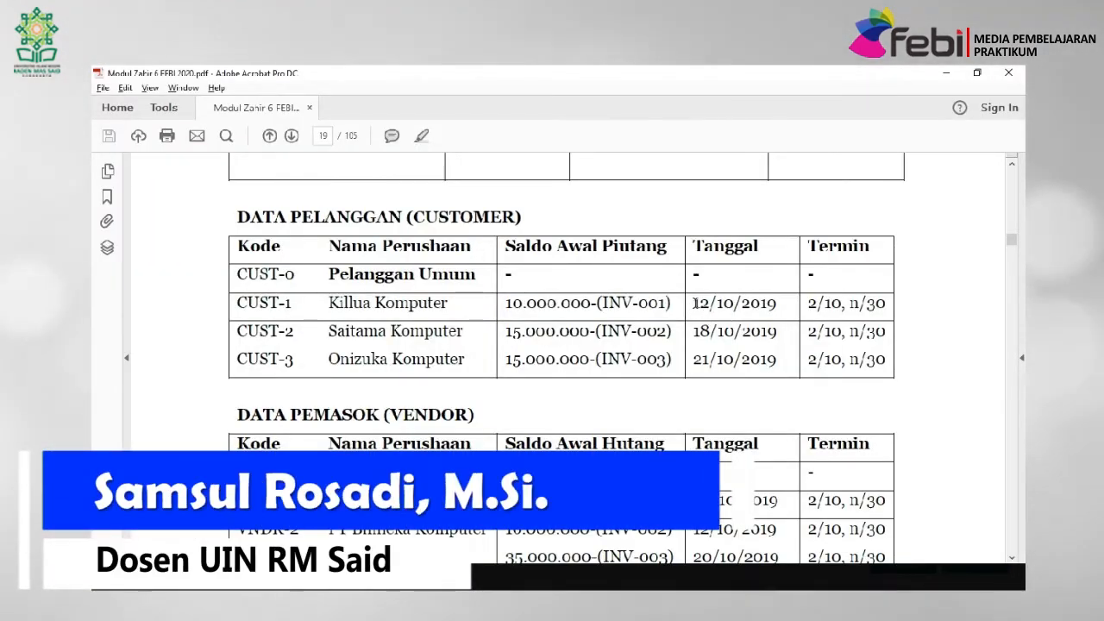
left_click_drag(699, 304, 779, 299)
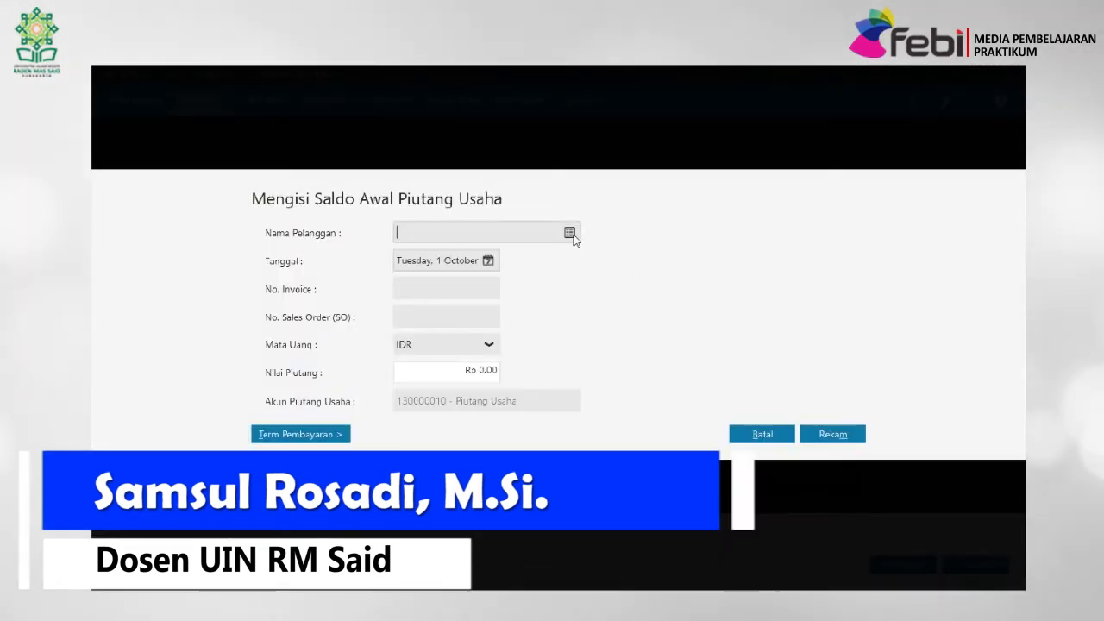
left_click(571, 233)
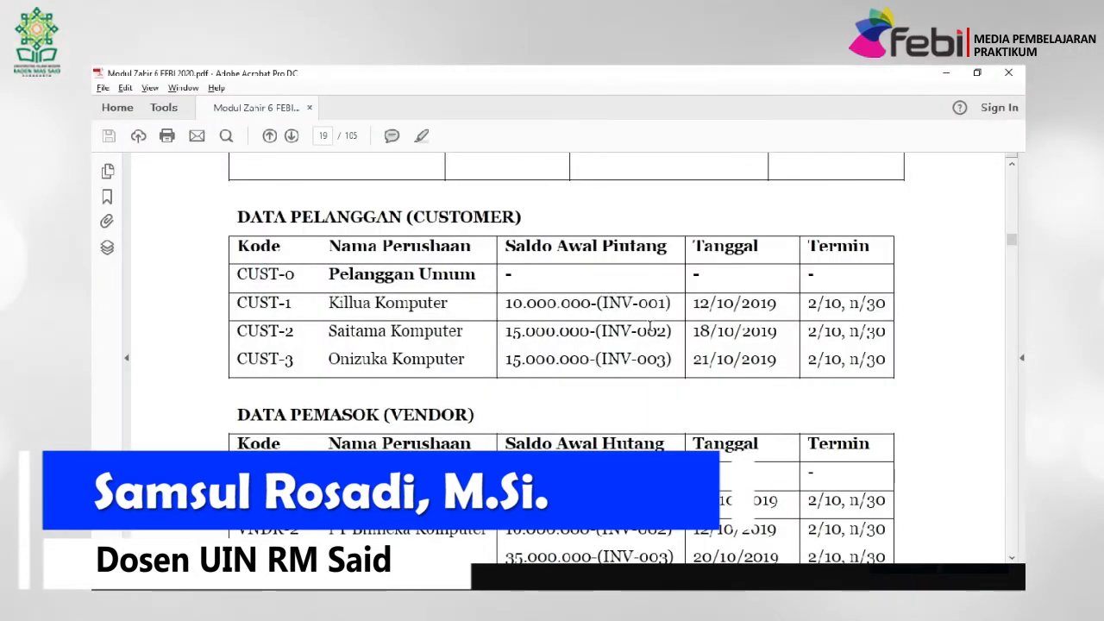
key("alt+Tab")
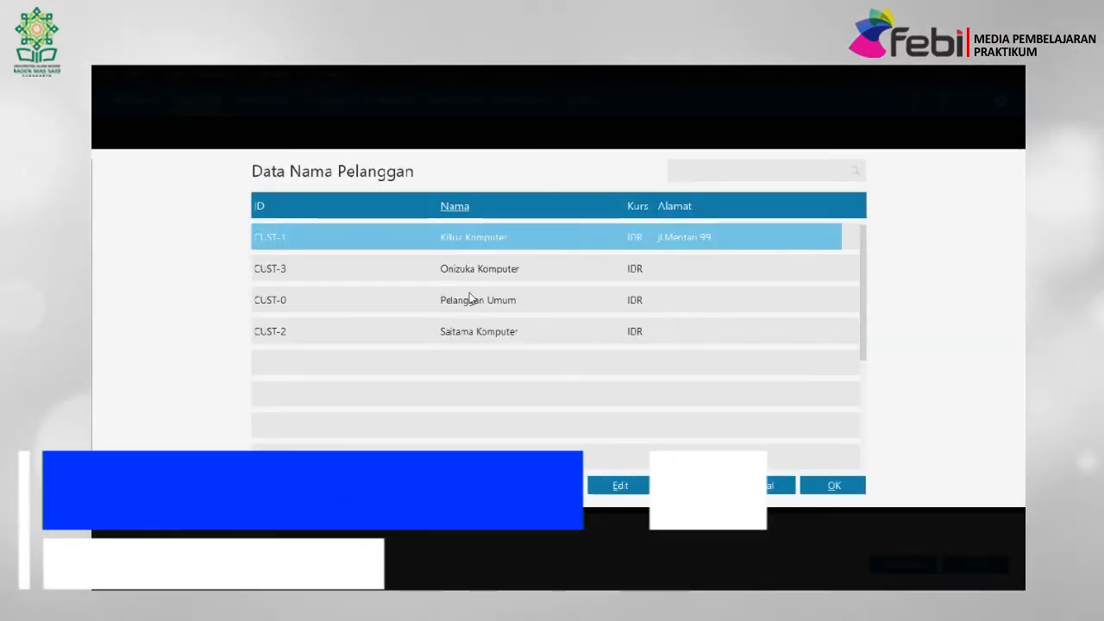
Choose customer Killua Komputer and date the receivable 12 October 2019.
double_click(473, 236)
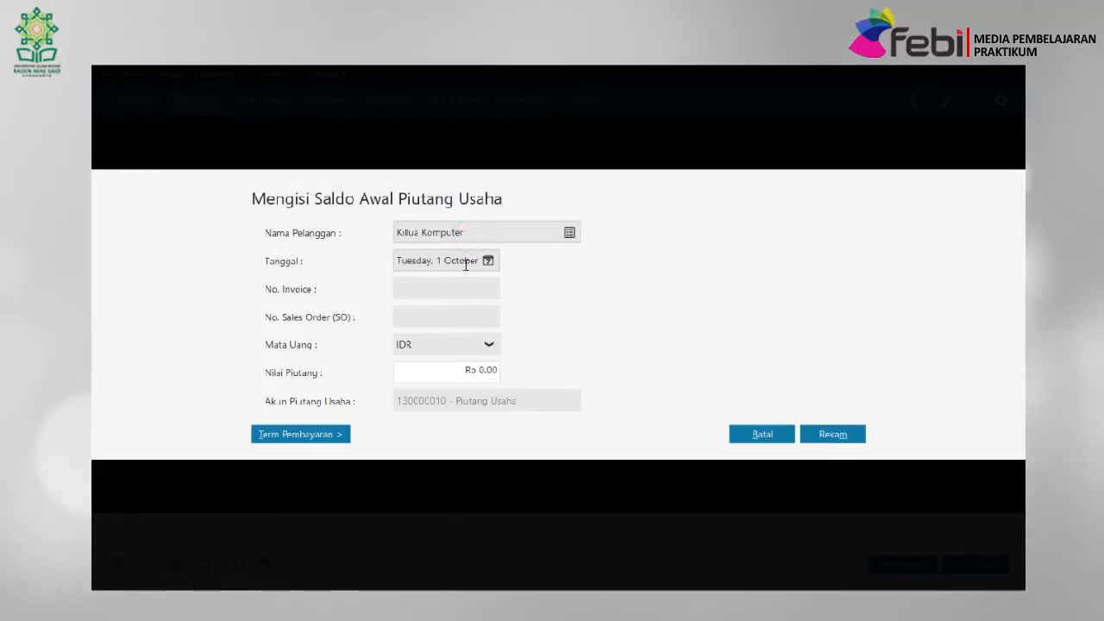
left_click(488, 261)
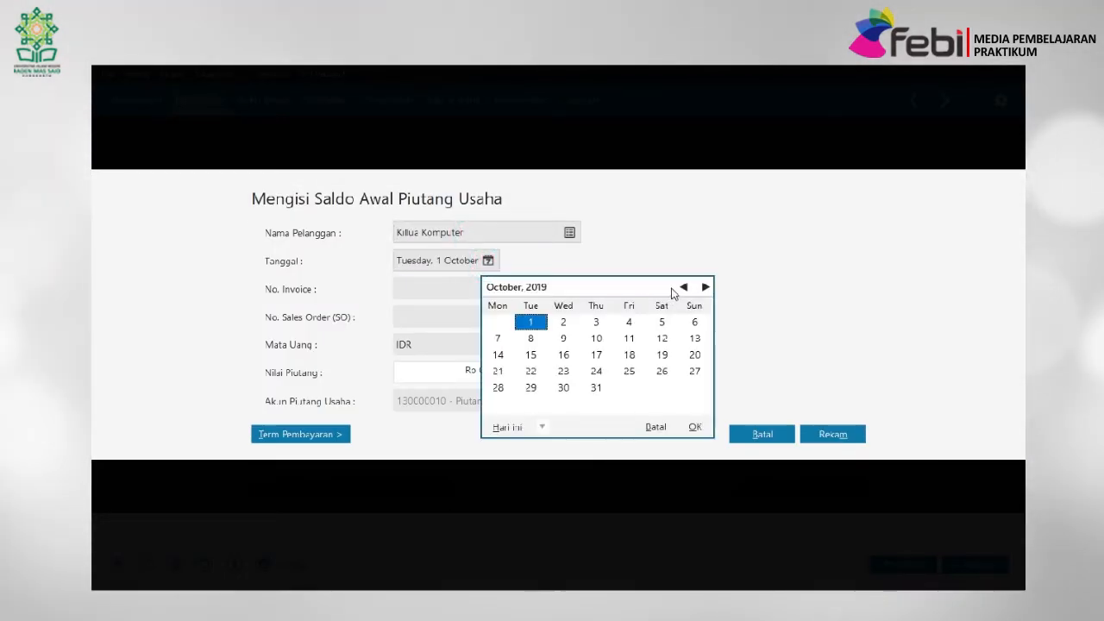
key("alt+Tab")
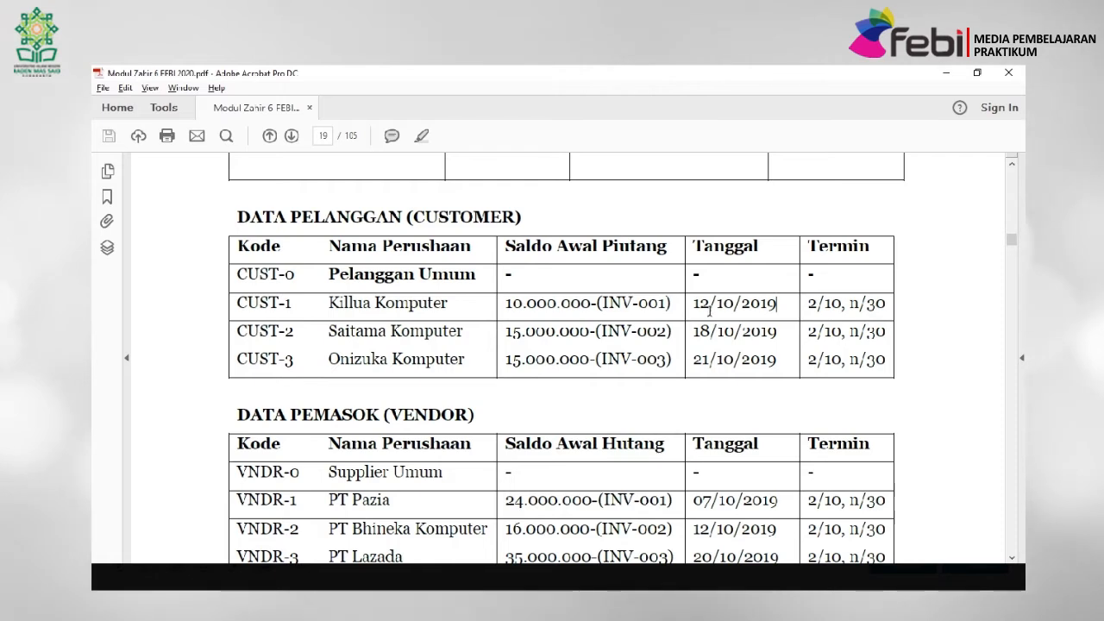
key("alt+Tab")
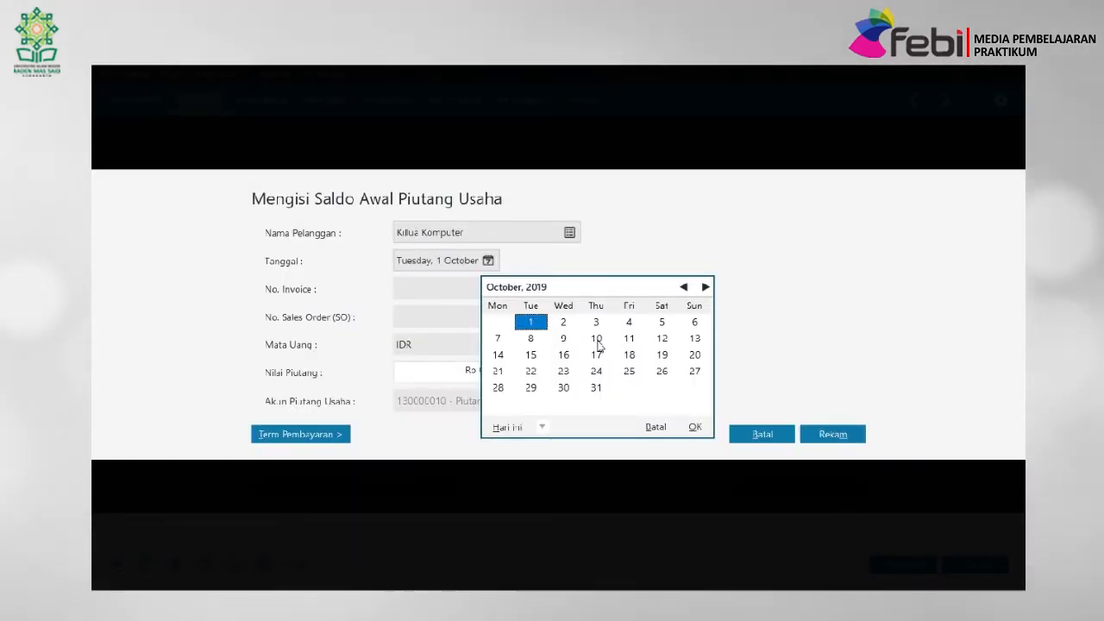
left_click(660, 338)
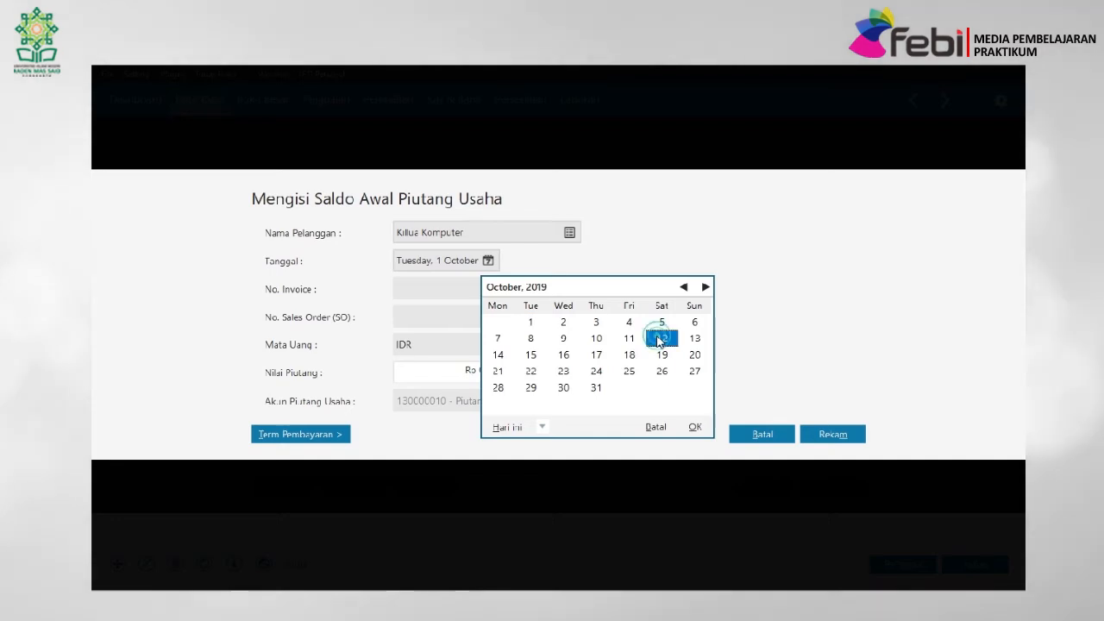
left_click(695, 427)
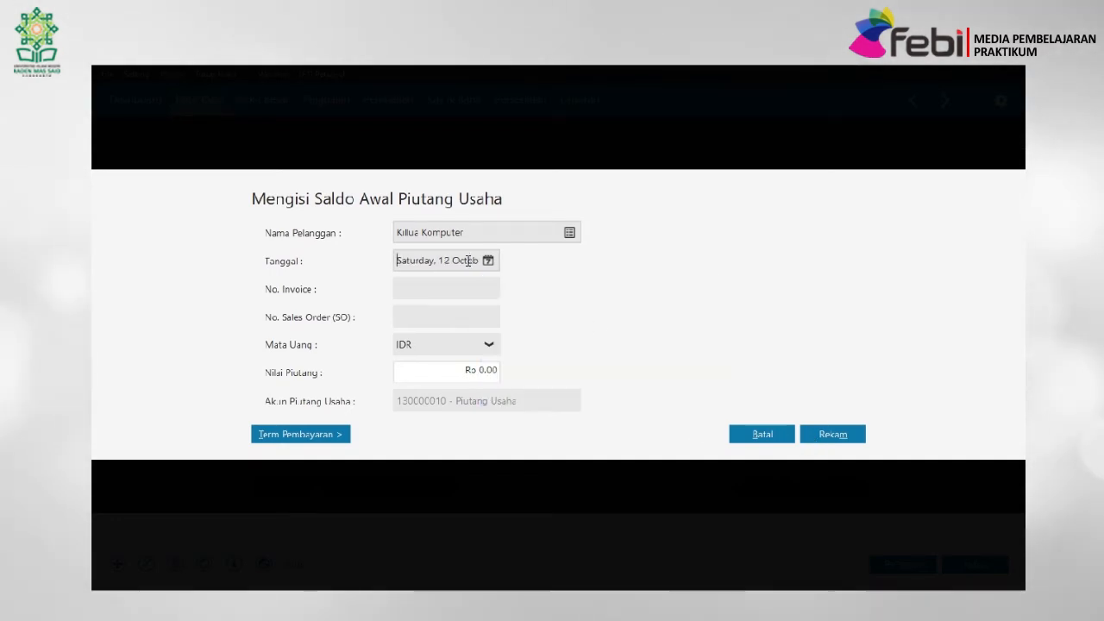
Paste invoice number INV-001 from the PDF and enter the Rp 10,000,000 receivable amount.
left_click(450, 289)
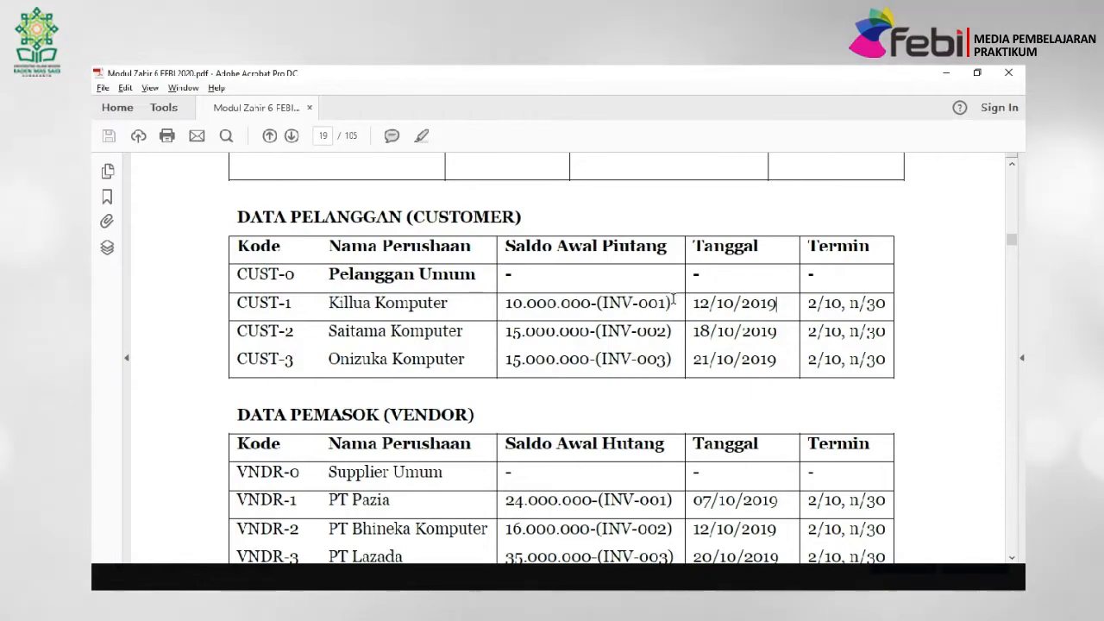
left_click_drag(670, 303, 604, 303)
key("ctrl+c")
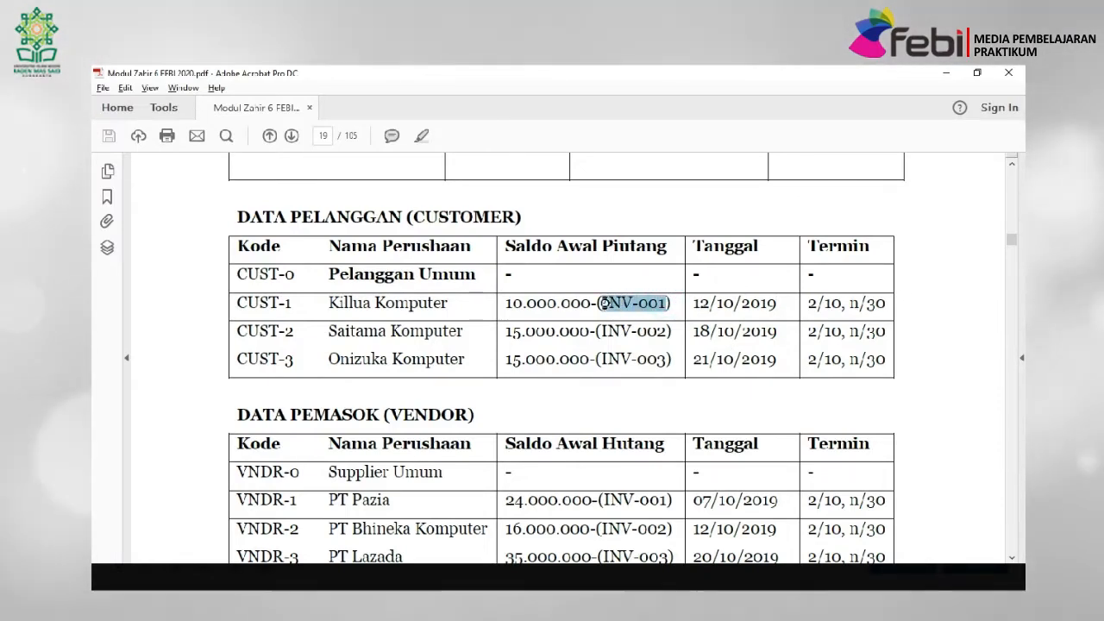
key("alt+Tab")
left_click(433, 288)
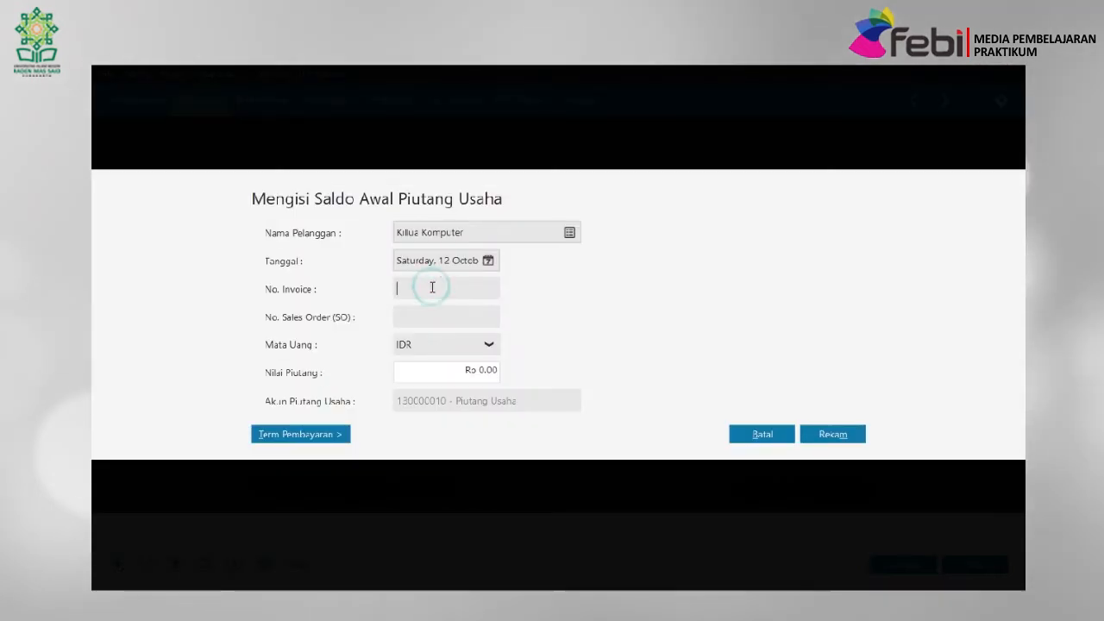
key("ctrl+v")
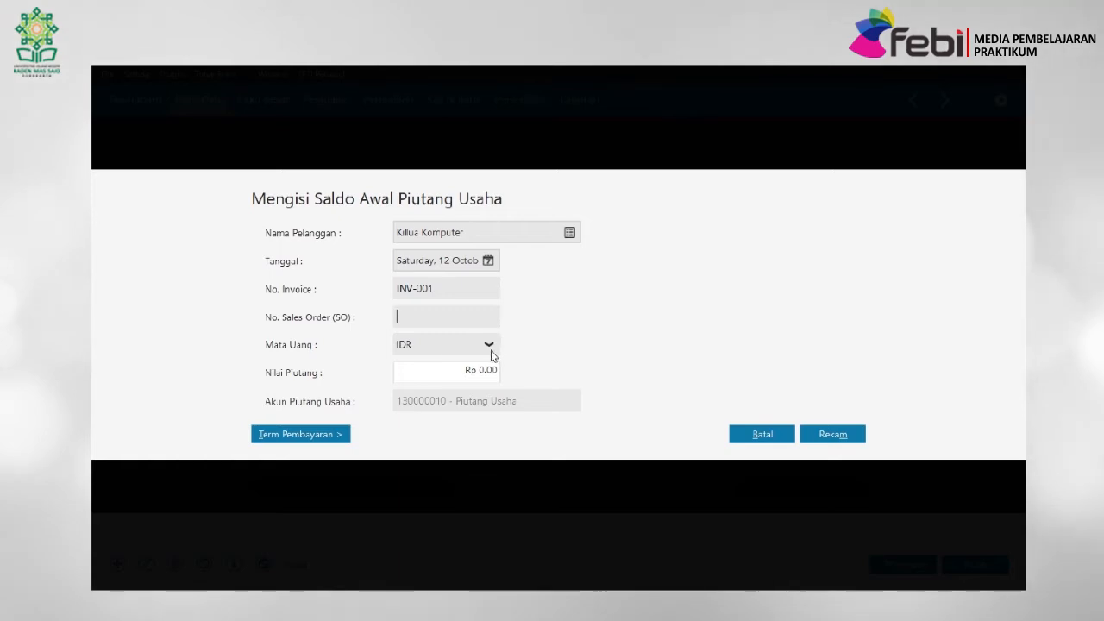
key("Tab")
key("alt+Tab")
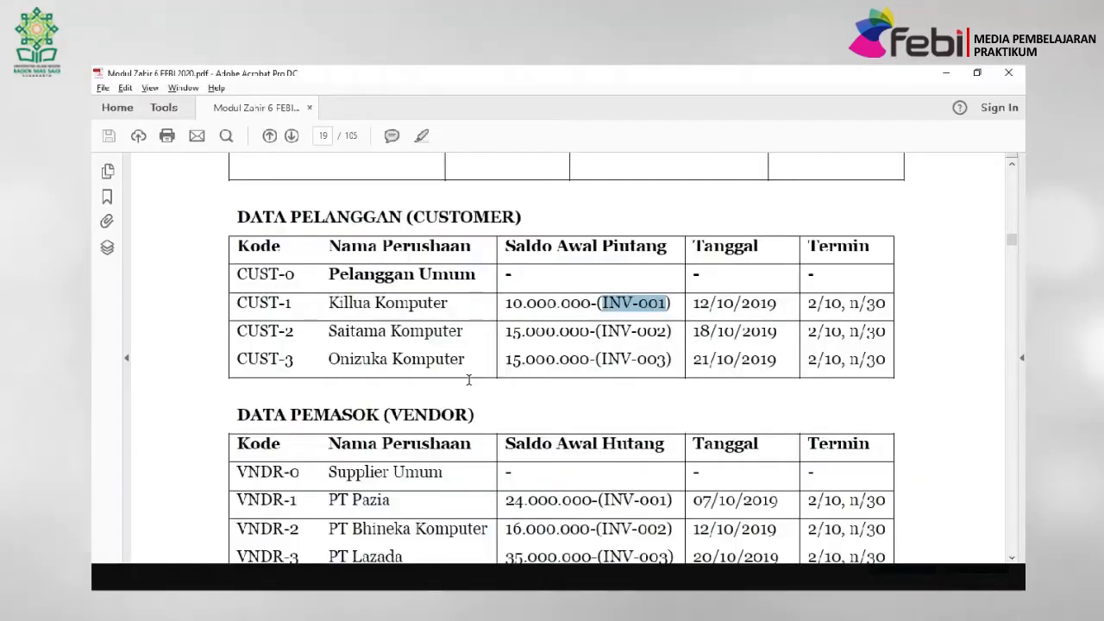
key("alt+Tab")
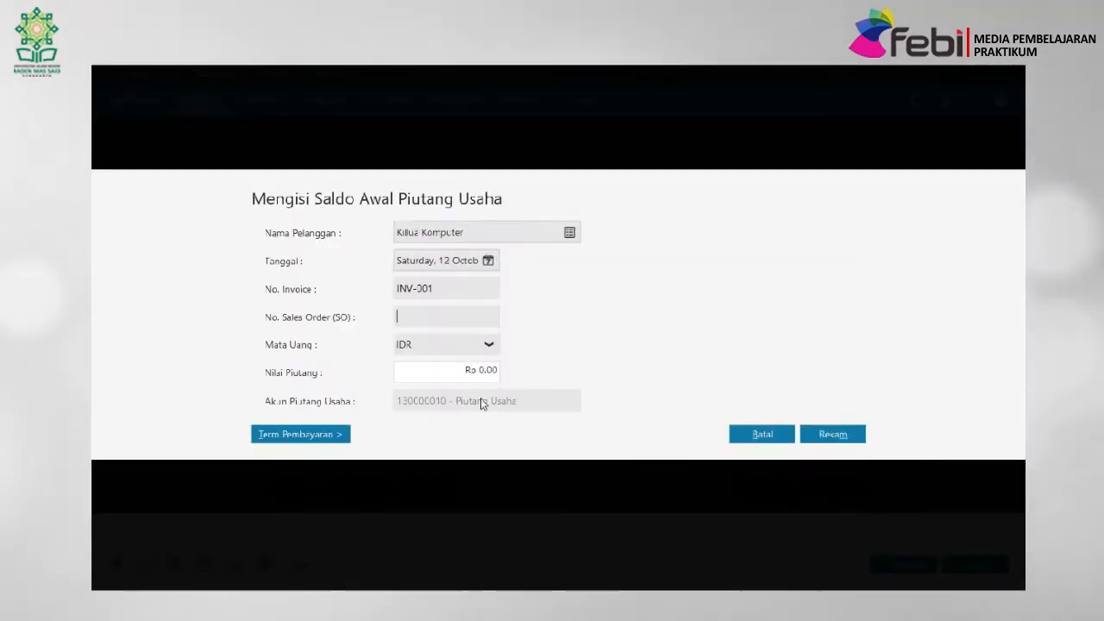
left_click(468, 369)
type("10")
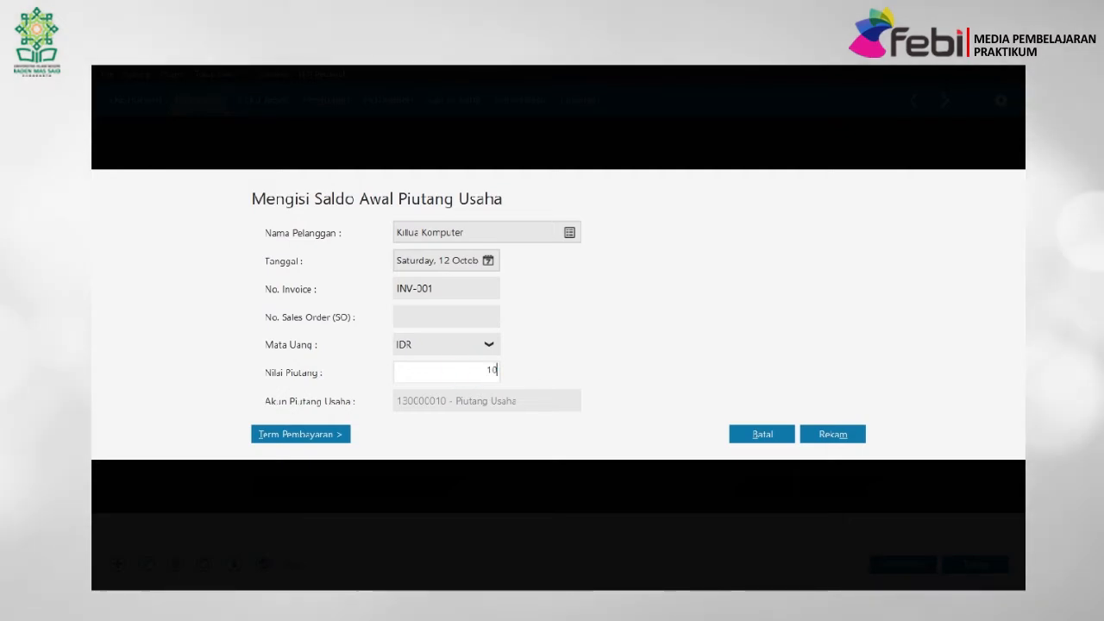
type("0000")
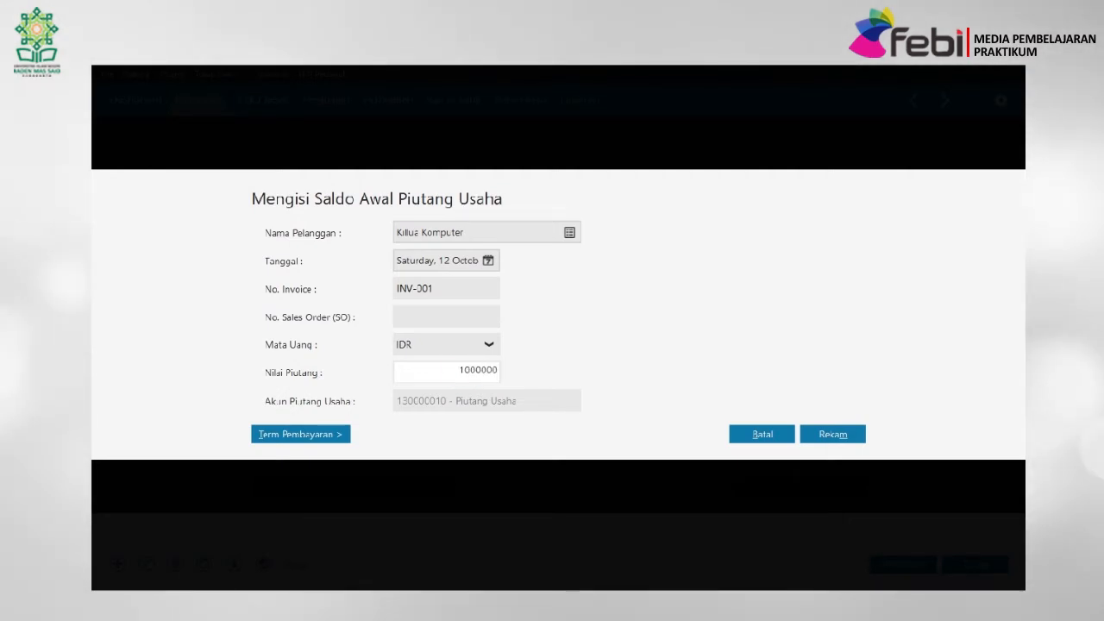
key("Tab")
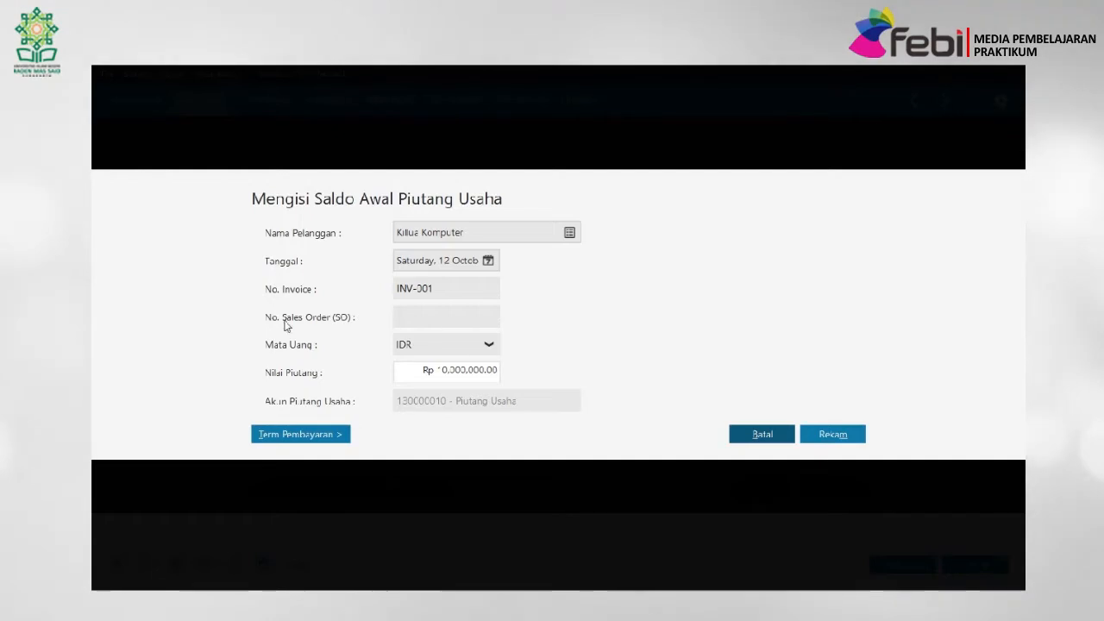
Set payment terms of 10 discount days, 30 due days and 2% discount, then save the receivable.
left_click(296, 434)
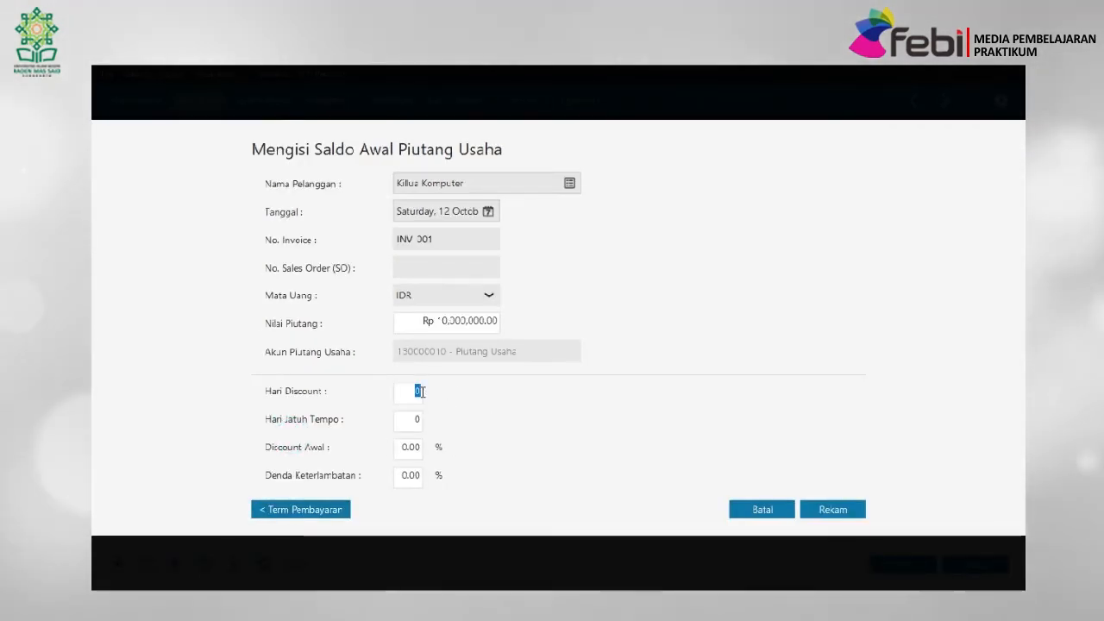
type("10")
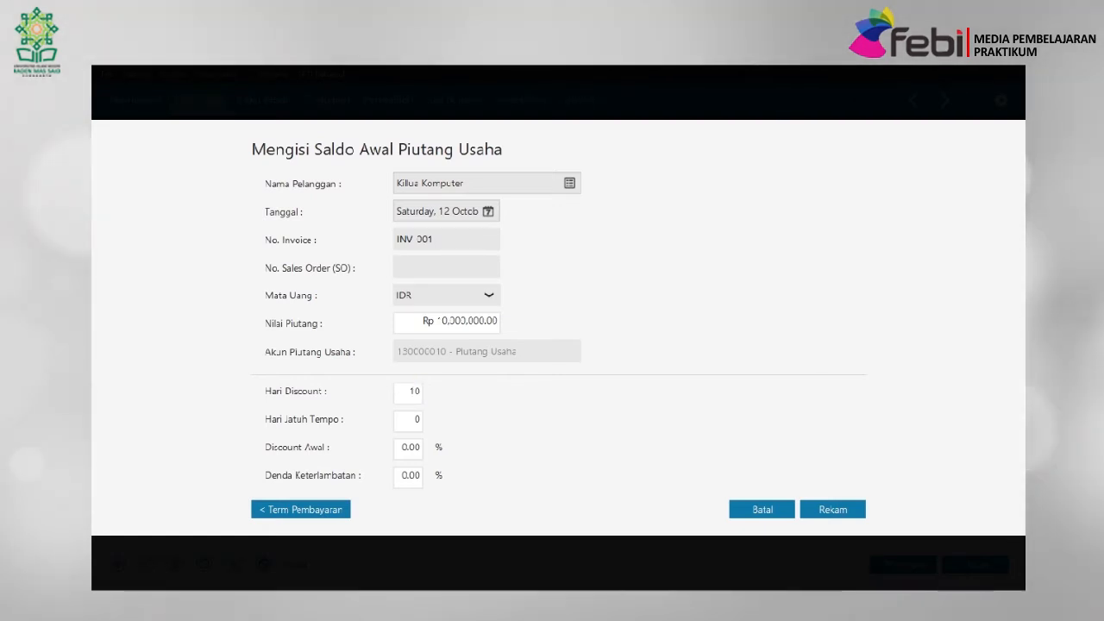
key("Tab")
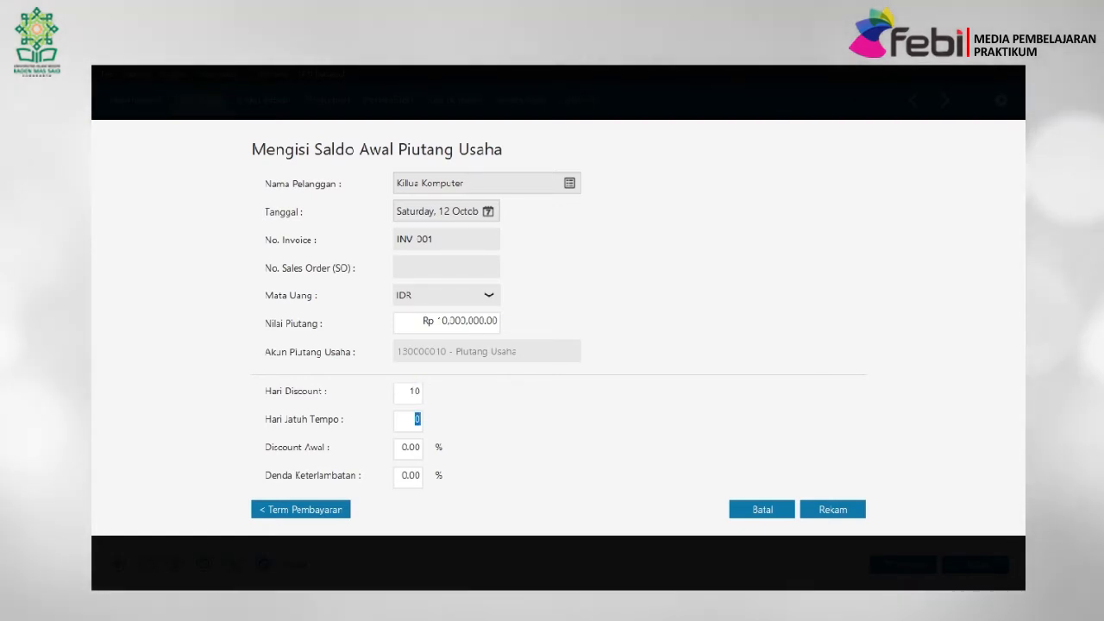
type("3")
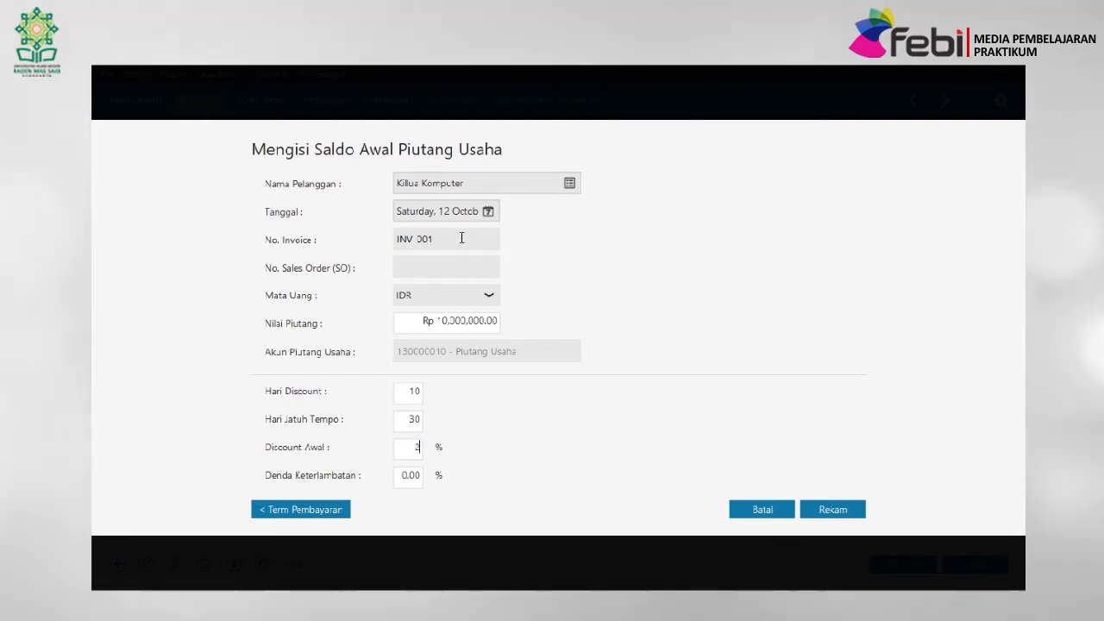
left_click(832, 510)
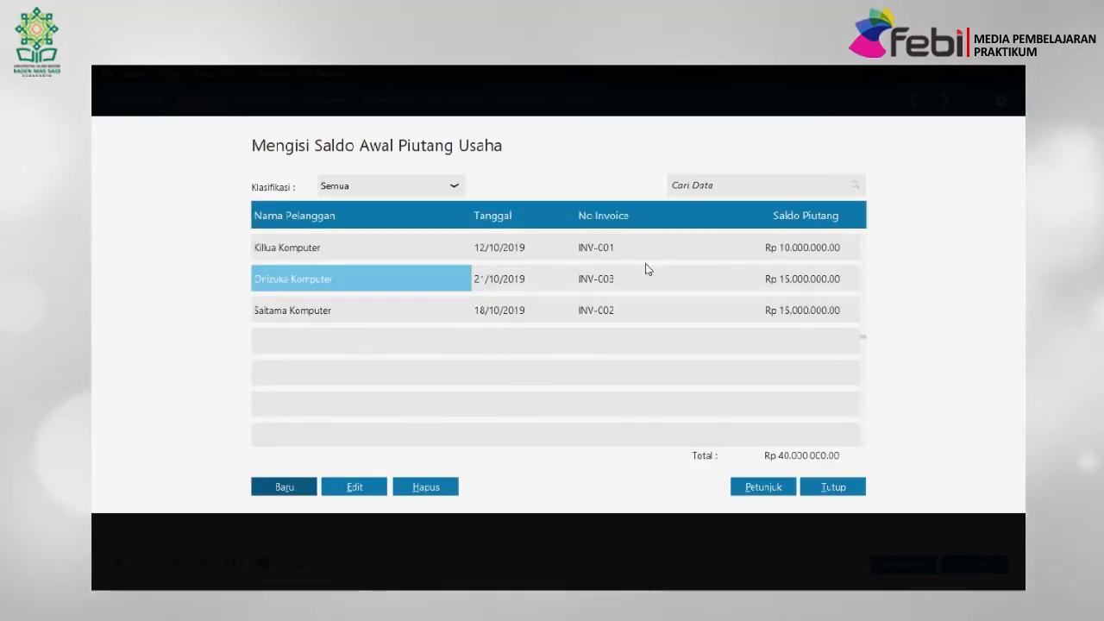
Sort the receivables by invoice number, close the list, and open Saldo Awal Hutang Usaha.
left_click(592, 215)
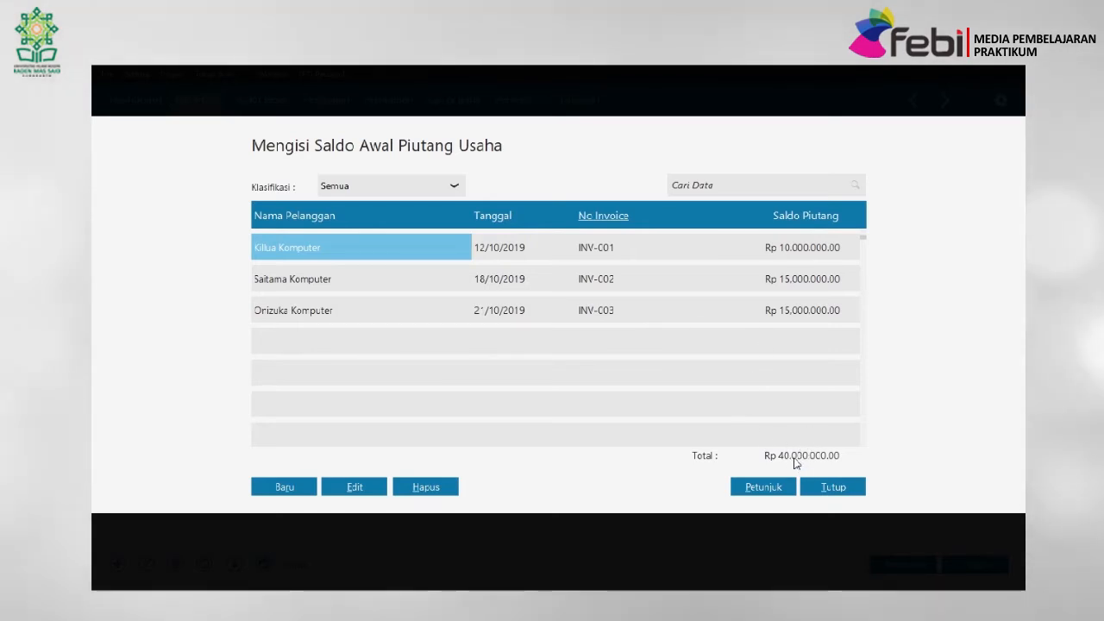
left_click(834, 487)
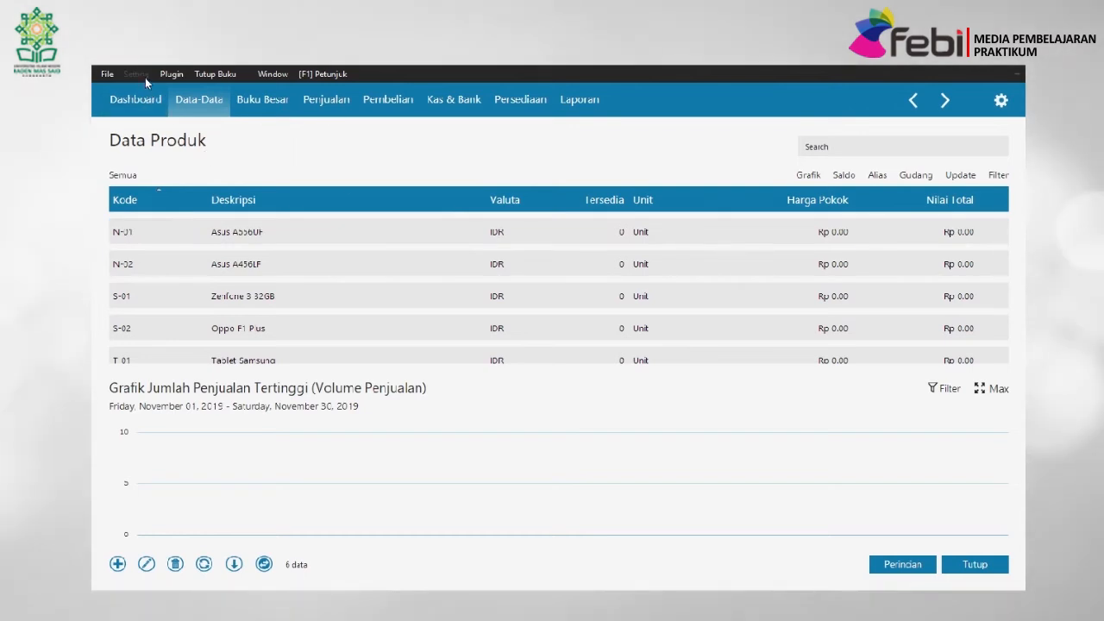
left_click(136, 75)
mouse_move(164, 129)
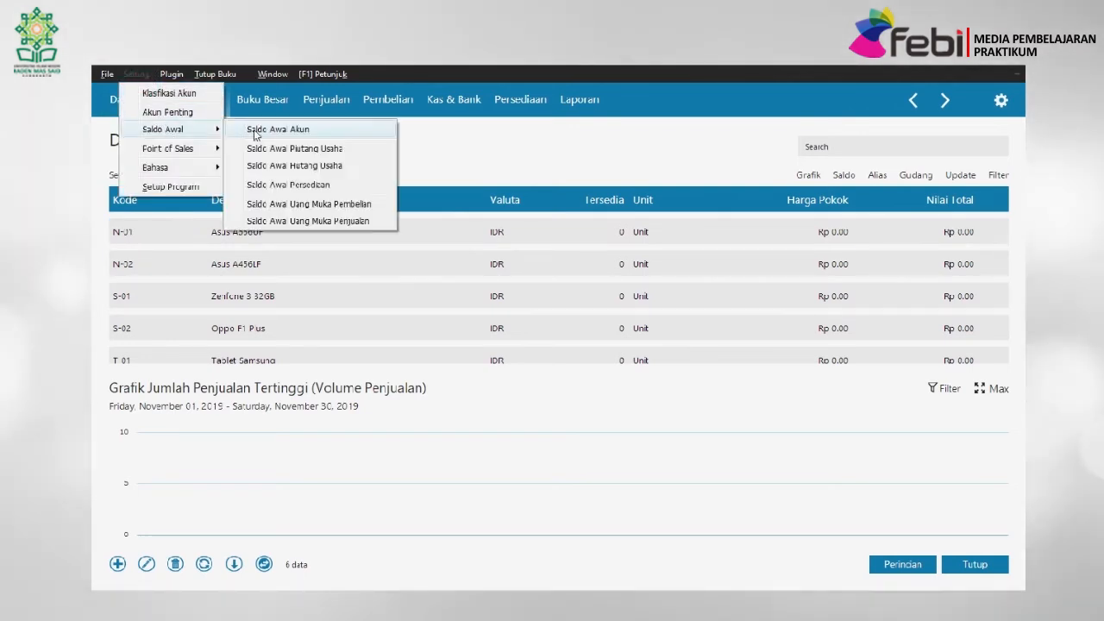
left_click(300, 166)
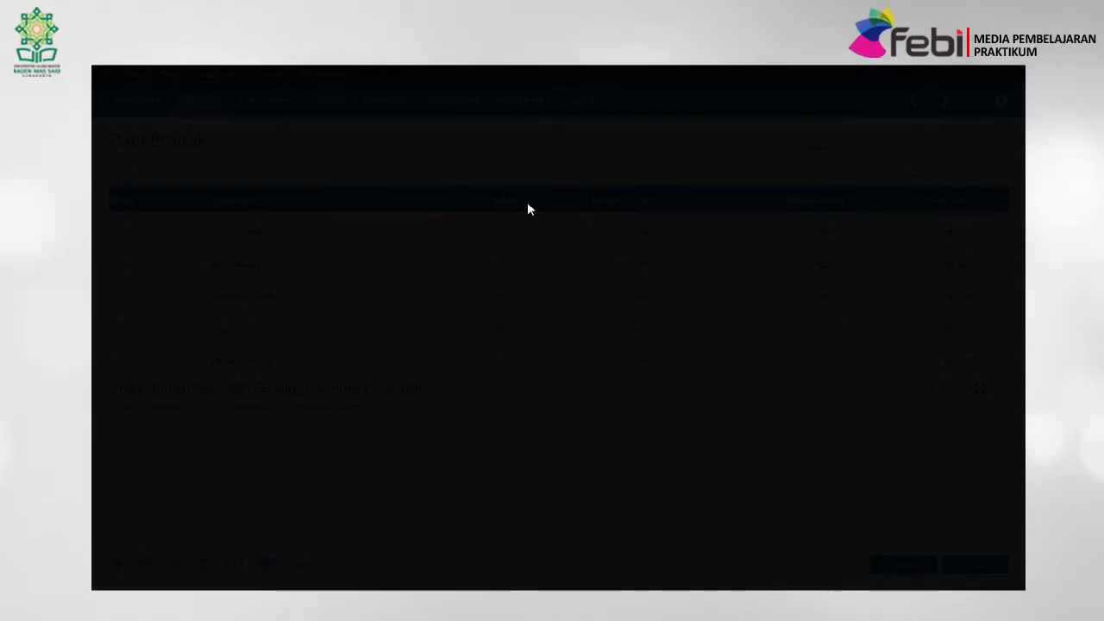
key("alt+Tab")
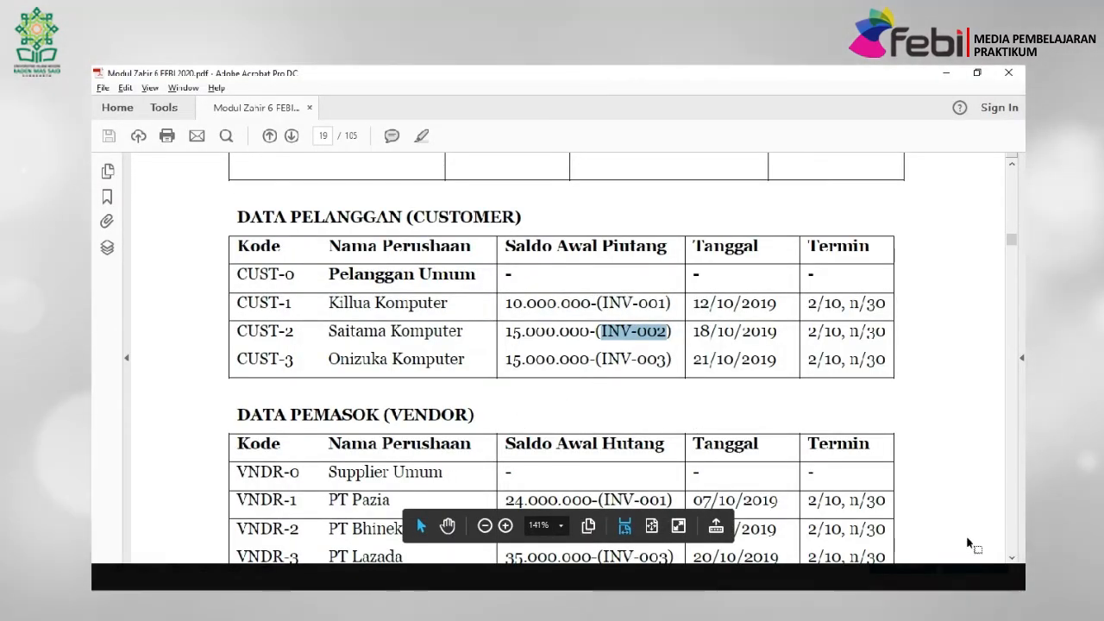
left_click(1011, 559)
left_click(1011, 559)
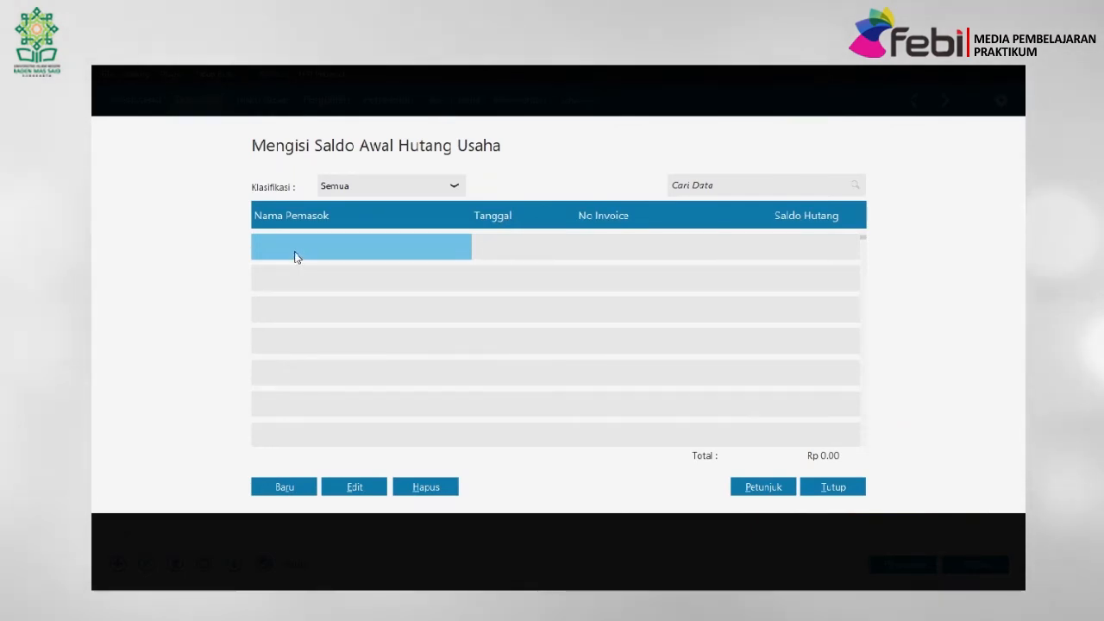
Create a new payable for PT Pazia dated 7 October, invoice INV-001, amount 24,000,000.
left_click(283, 488)
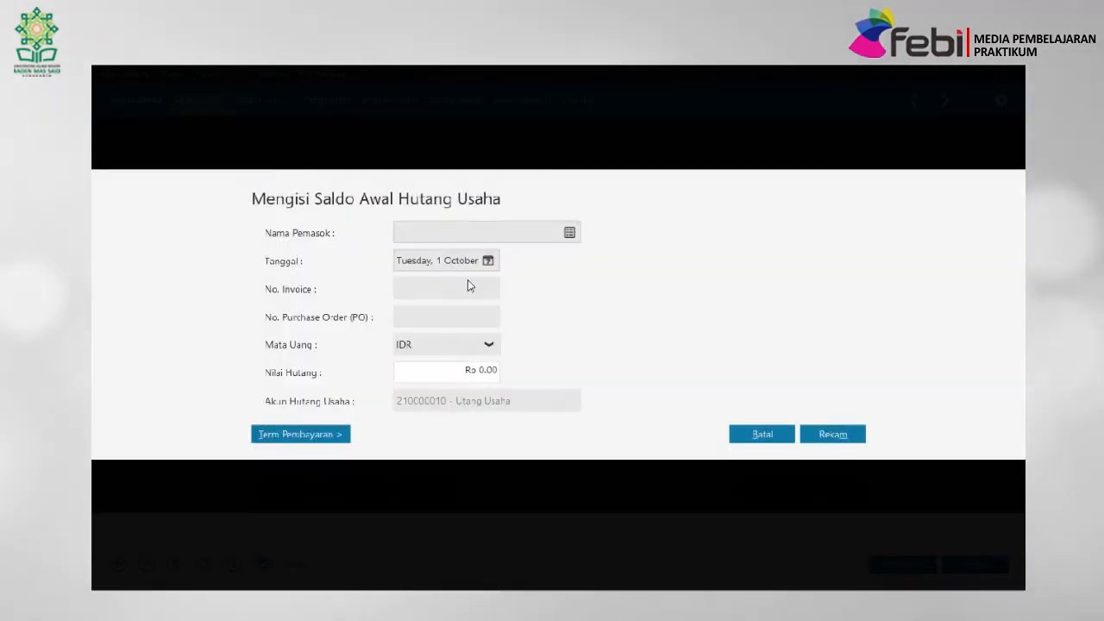
left_click(569, 233)
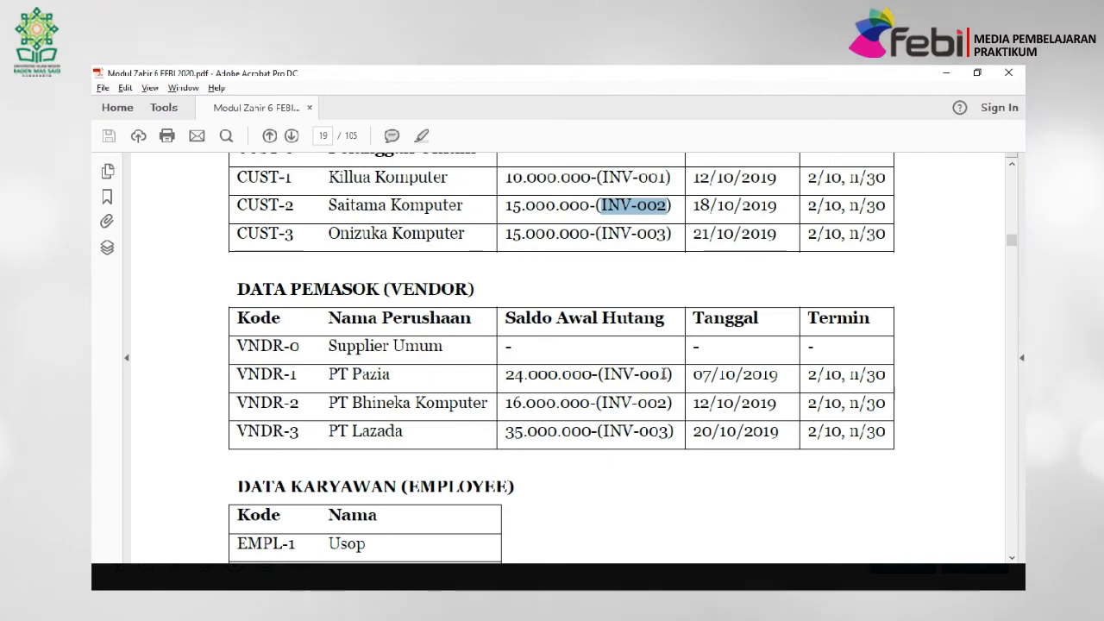
left_click_drag(670, 374, 604, 376)
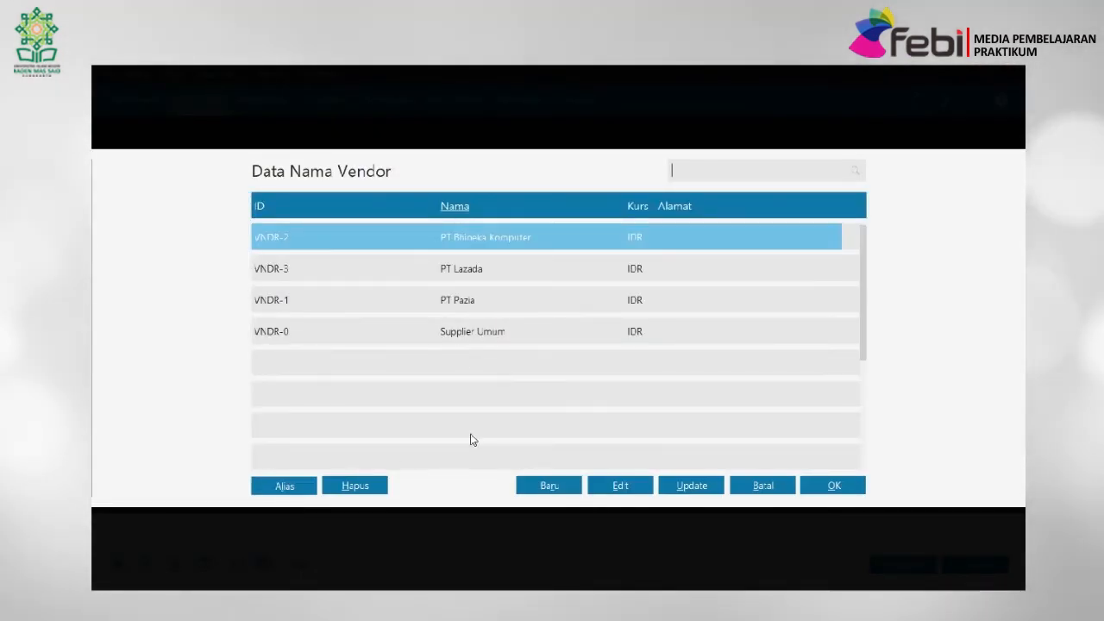
double_click(468, 300)
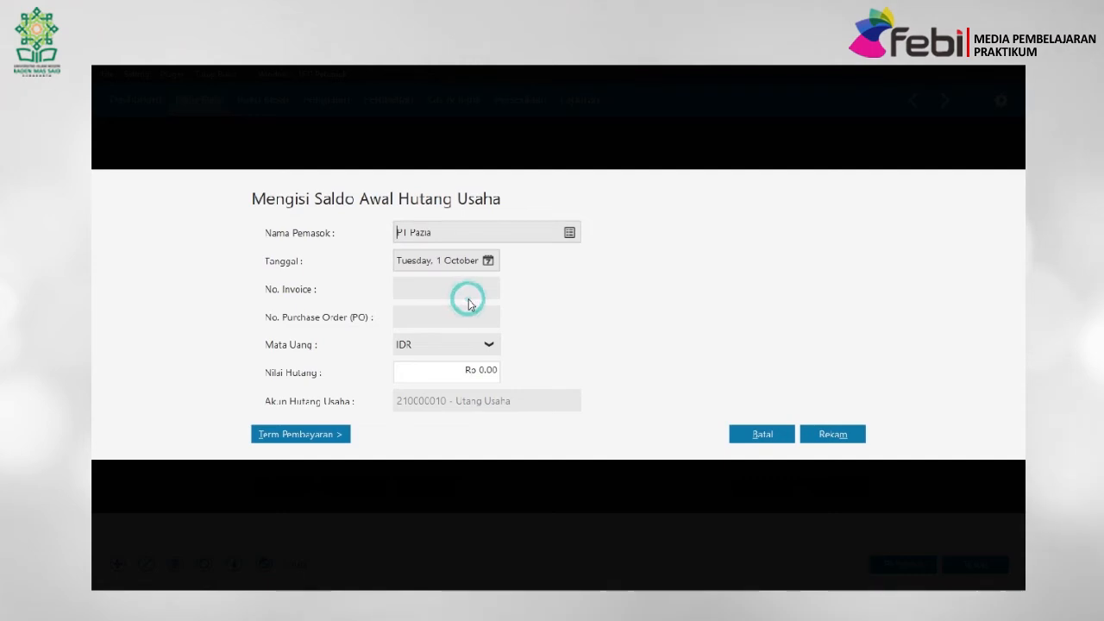
left_click(488, 260)
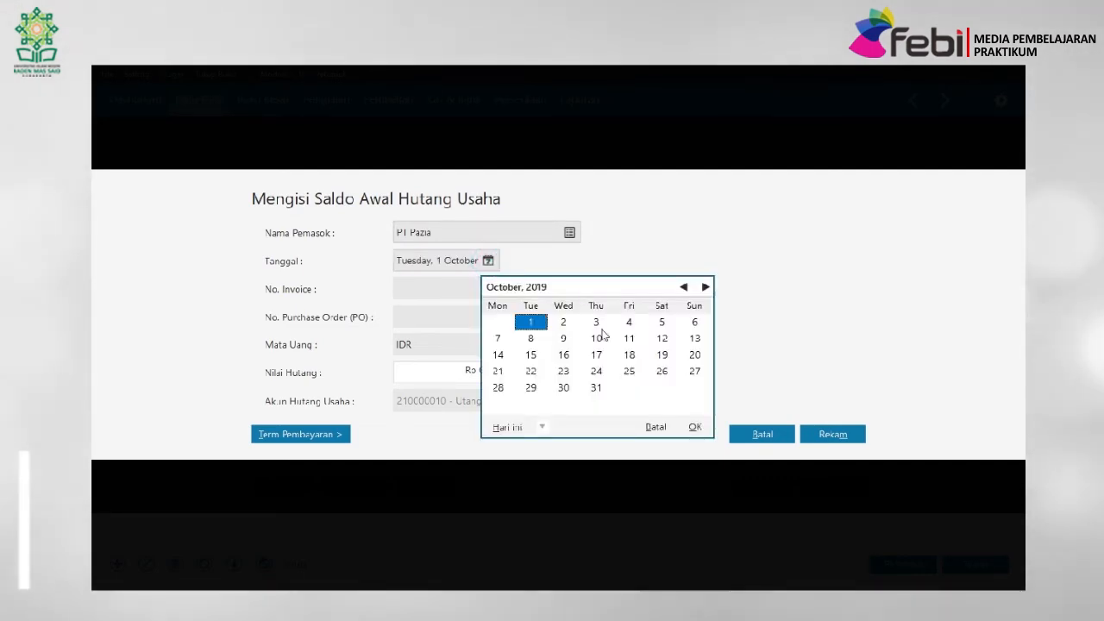
left_click(498, 338)
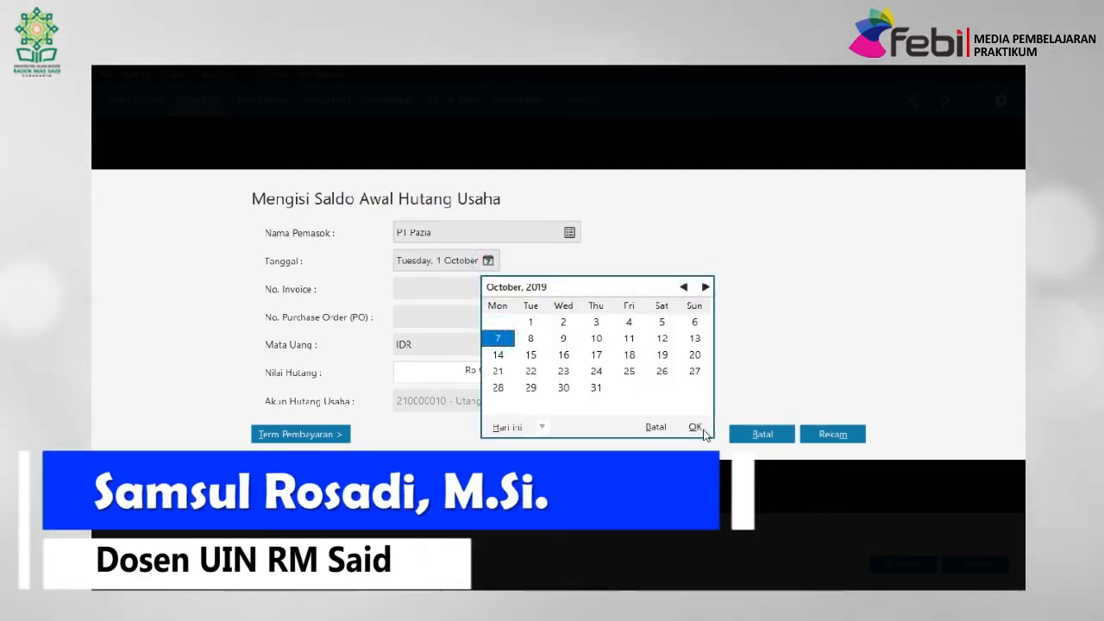
left_click(698, 428)
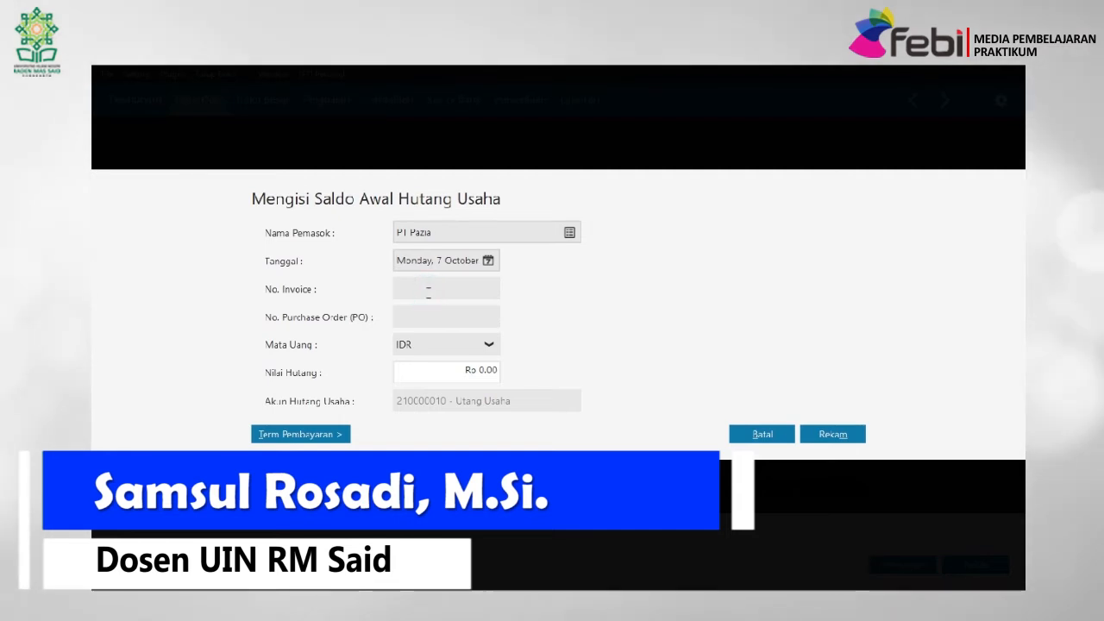
type("INV-001")
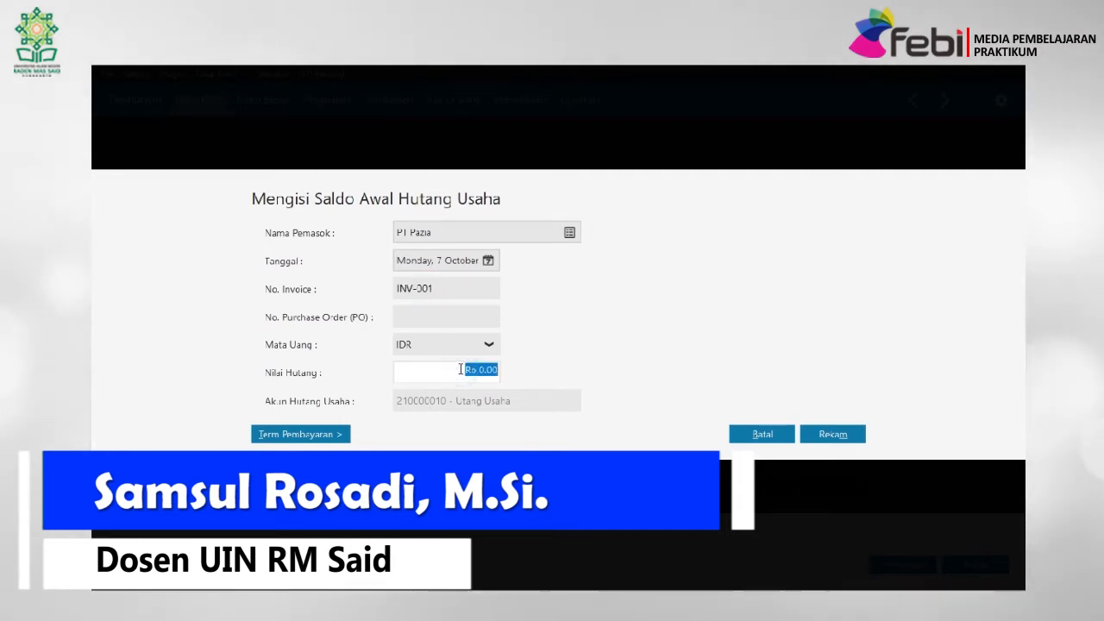
type("24000")
type("000")
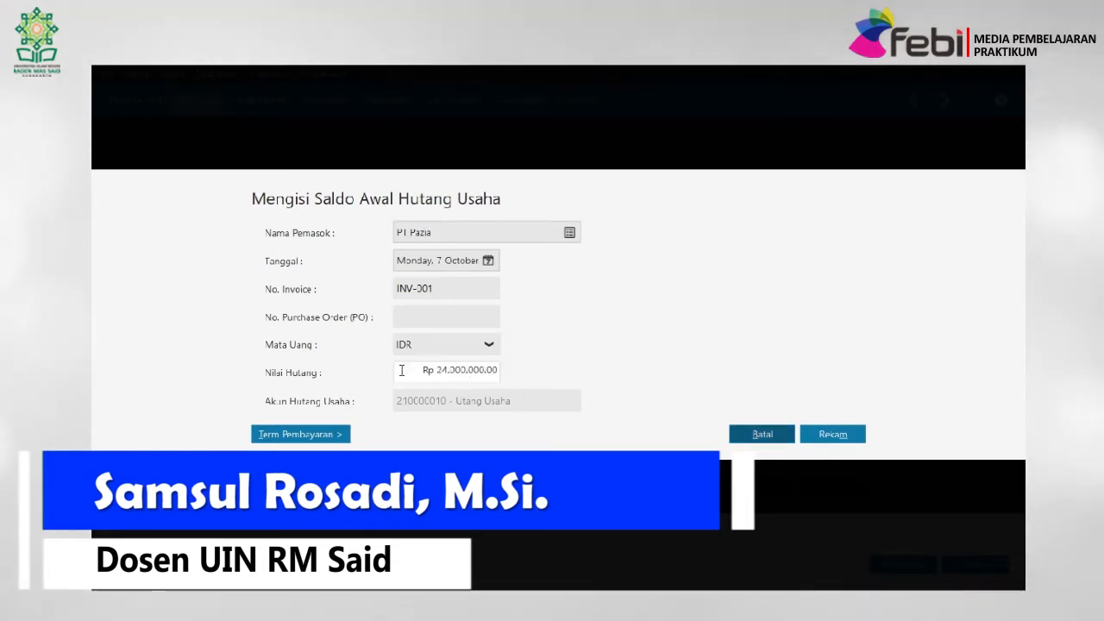
Save PT Pazia's payable with 10 discount days, 30 due days and 2% discount, then close the list.
left_click(344, 436)
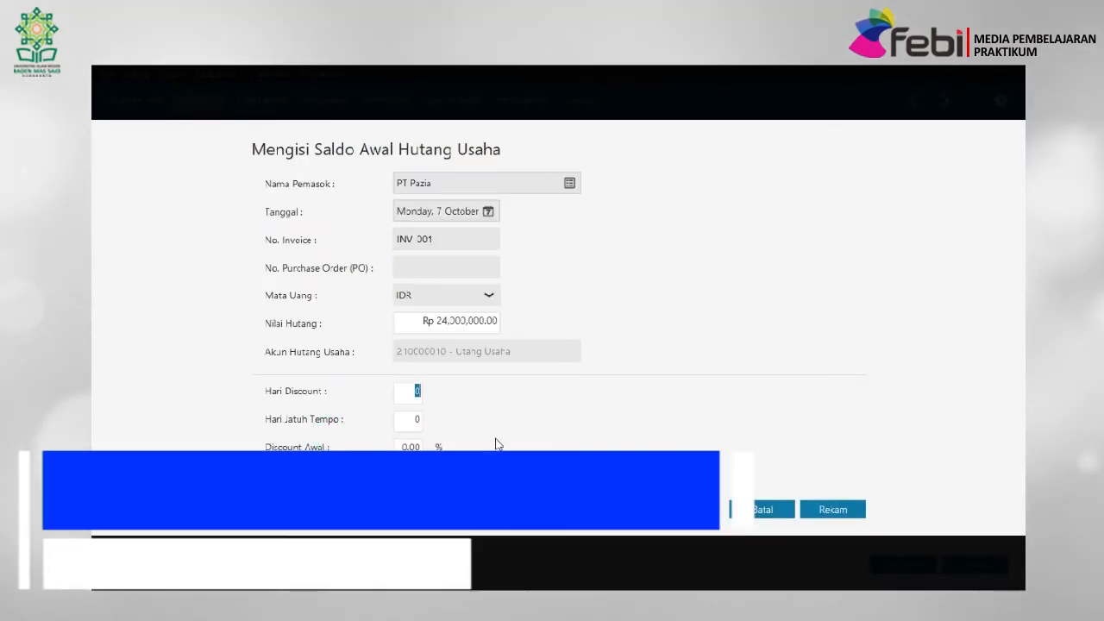
type("10")
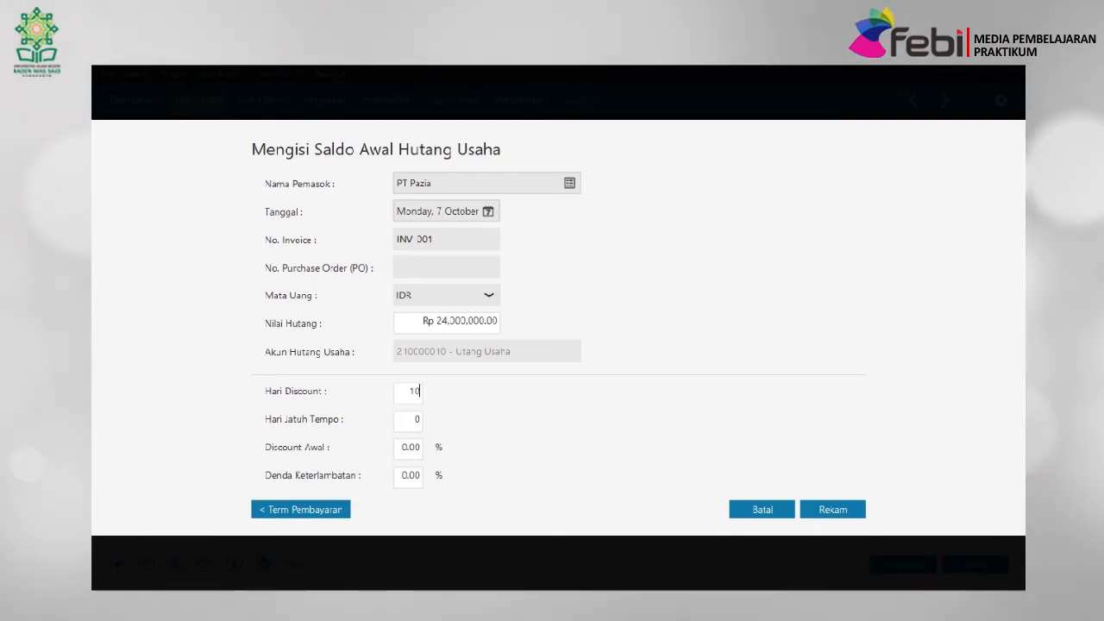
key("Tab")
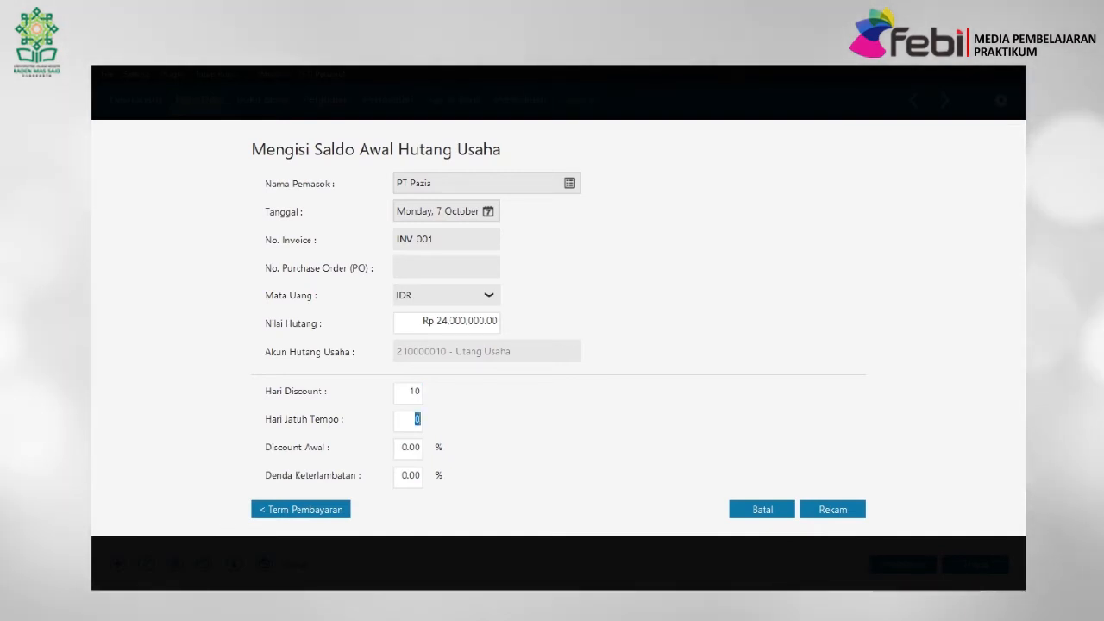
type("30")
key("Tab")
type("2")
key("Tab")
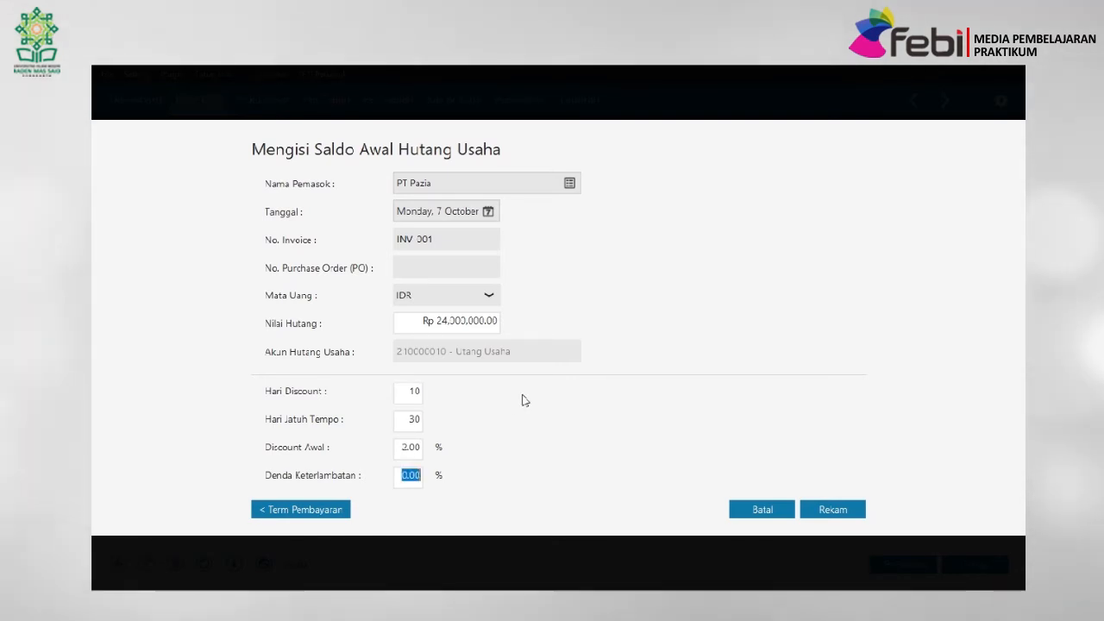
left_click(524, 400)
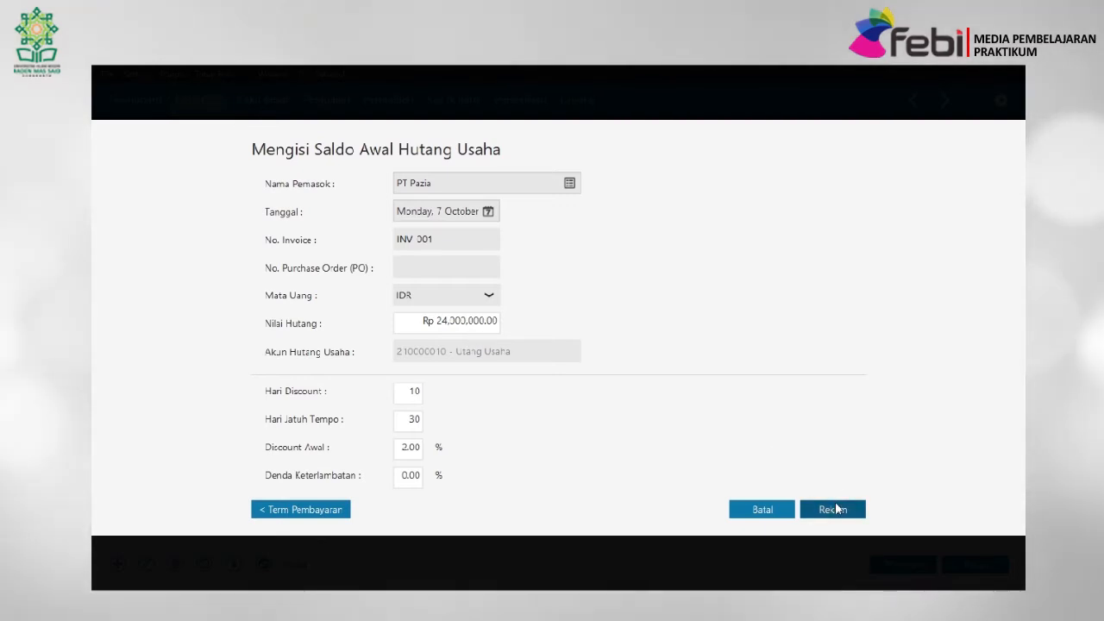
left_click(833, 510)
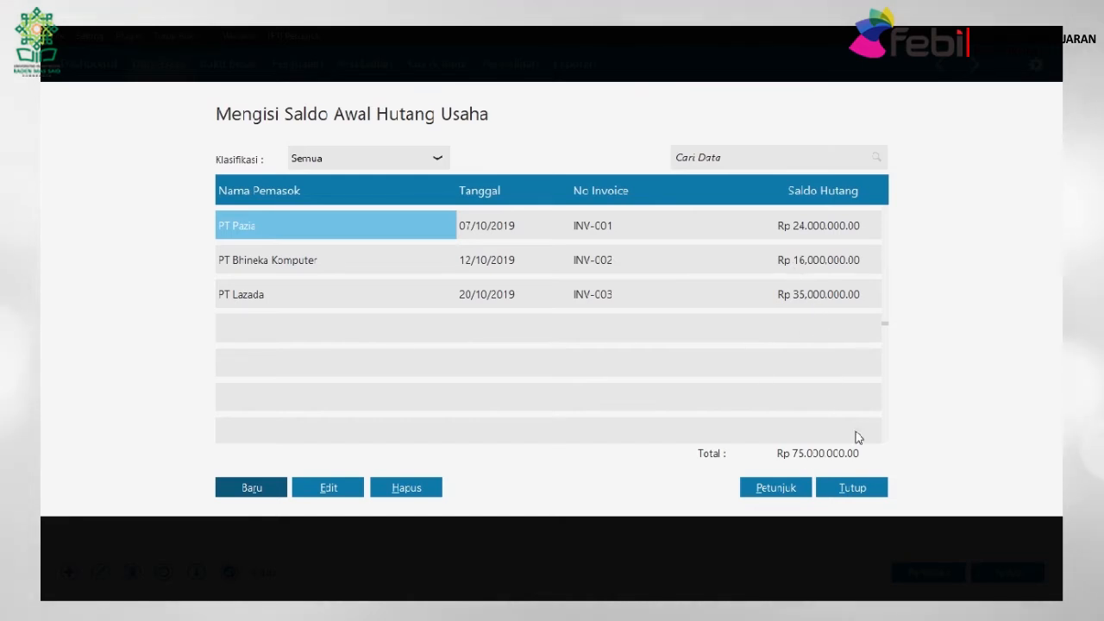
left_click(851, 488)
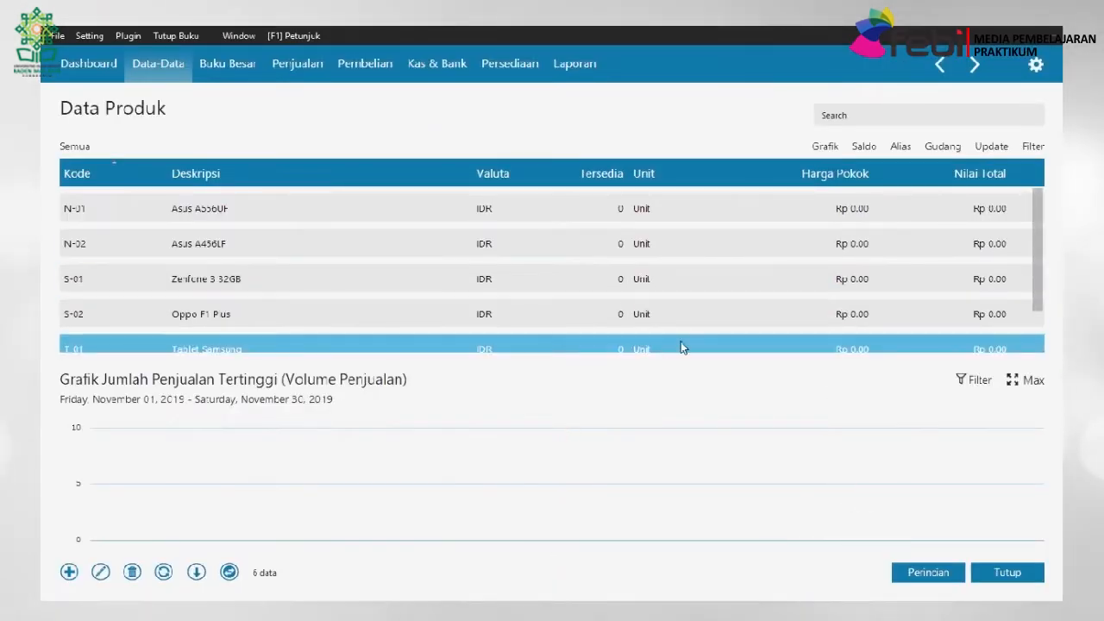
key("alt+Tab")
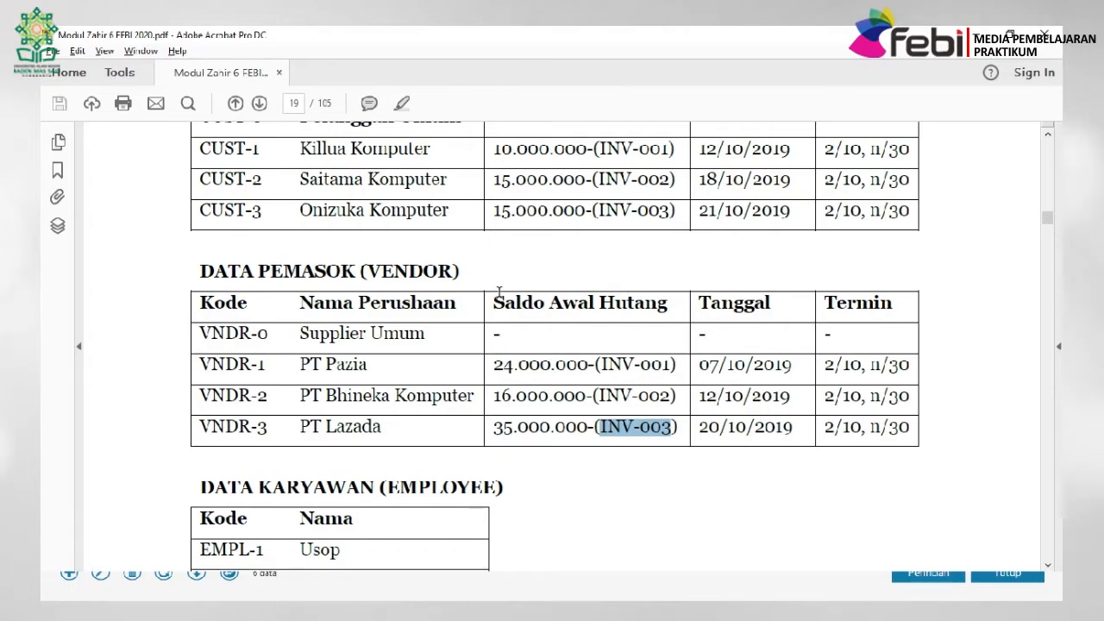
Scroll the module PDF down to the employee and item group tables (Notebook, Smartphone, Tablet, Paket).
scroll(371, 485, "up", 5)
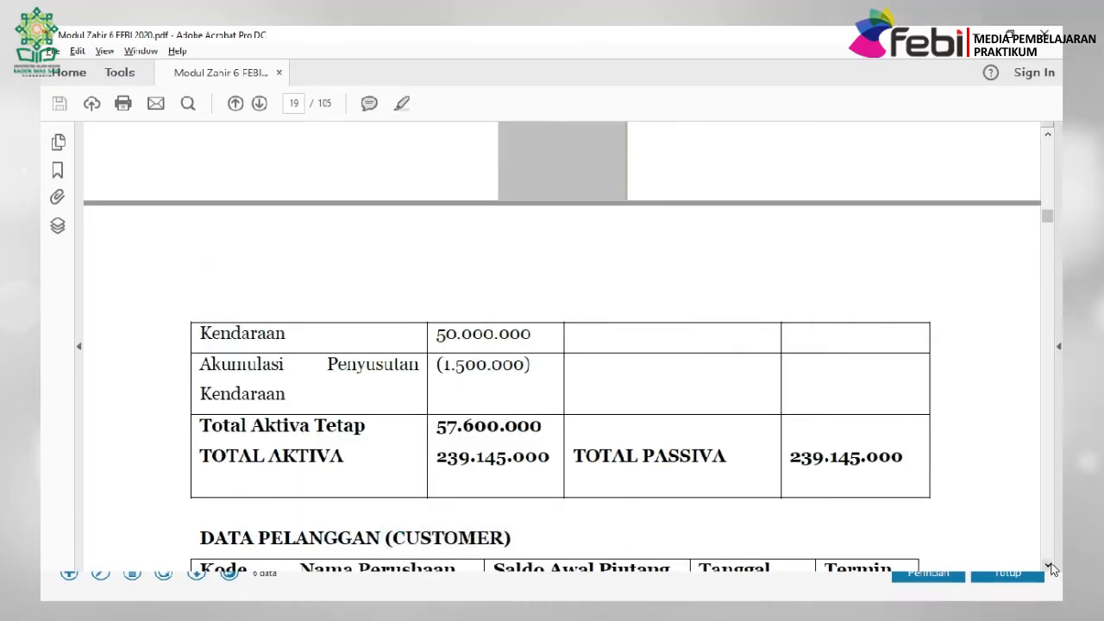
scroll(1050, 569, "down", 15)
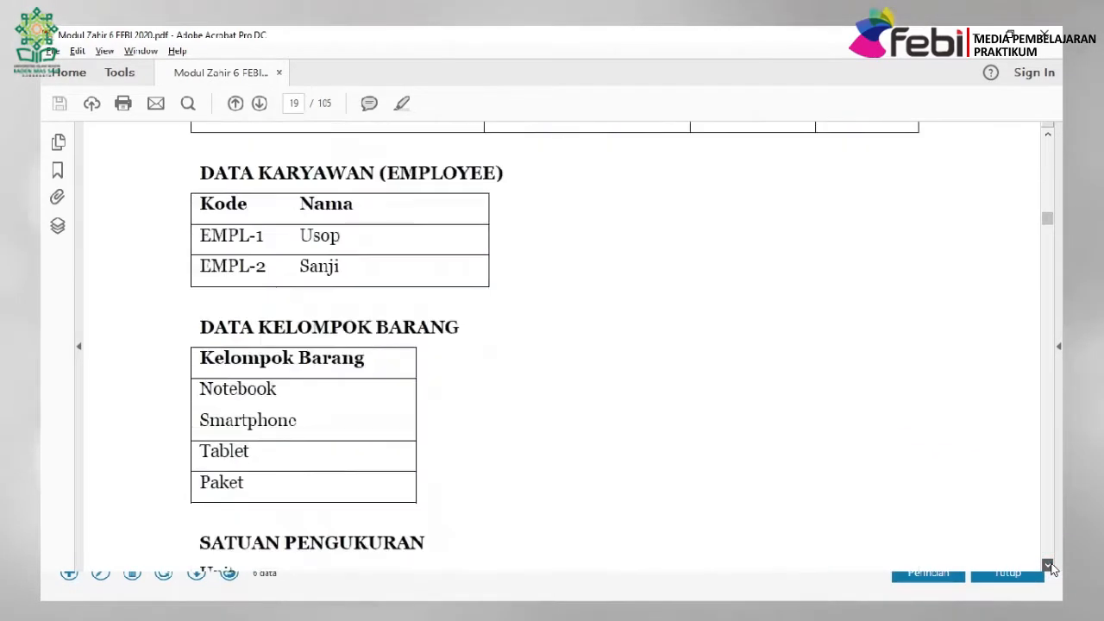
scroll(1051, 570, "down", 12)
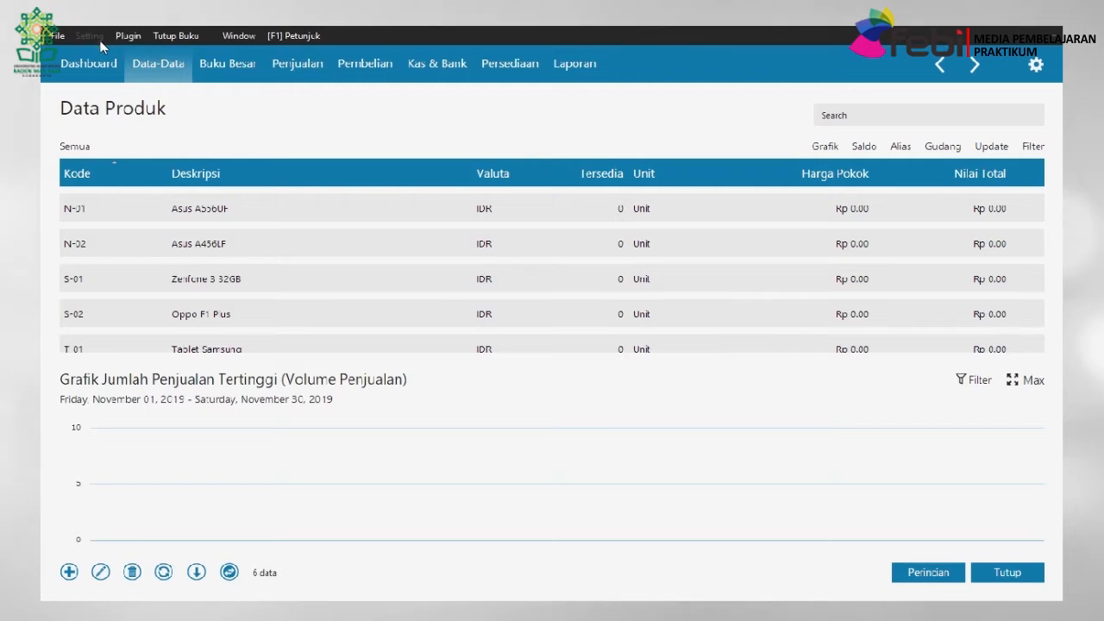
Open the opening inventory balances list and start a new opening stock entry.
left_click(91, 36)
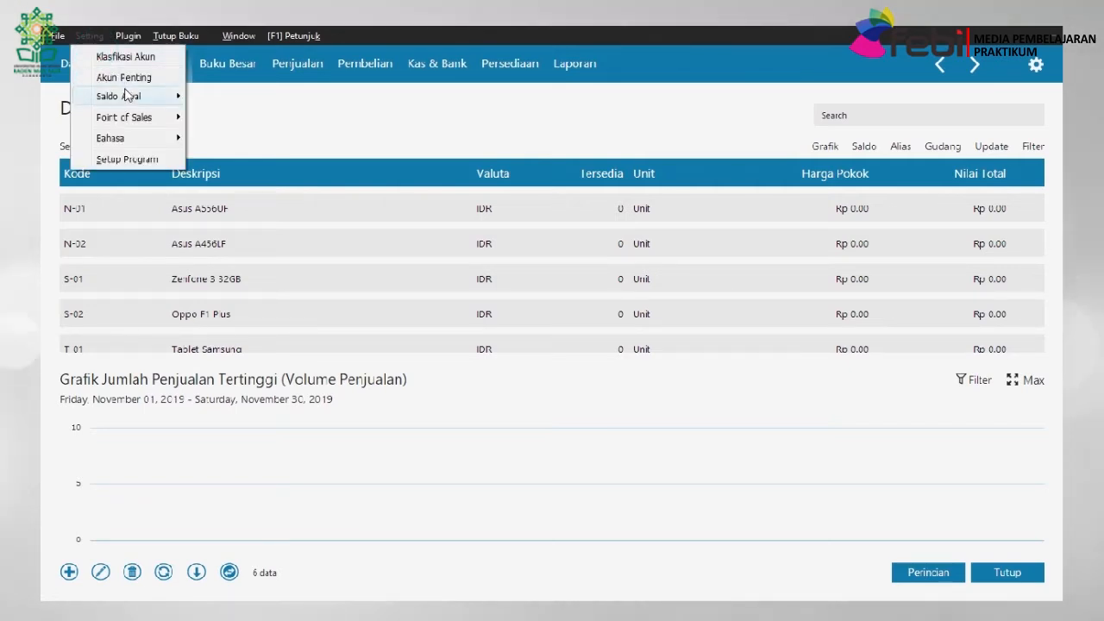
mouse_move(127, 96)
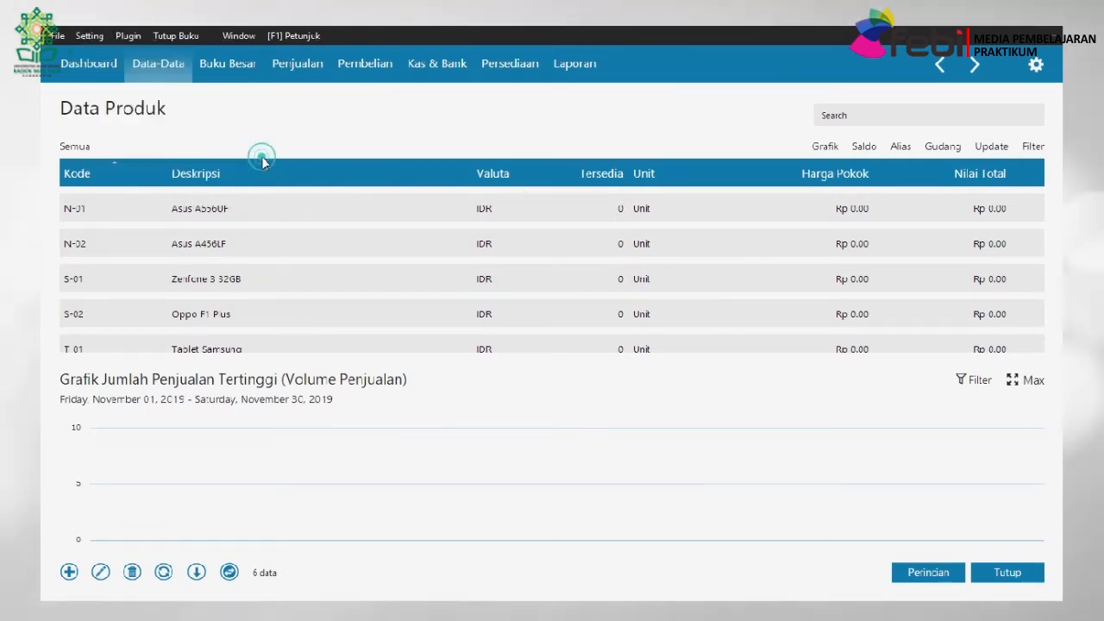
left_click(263, 158)
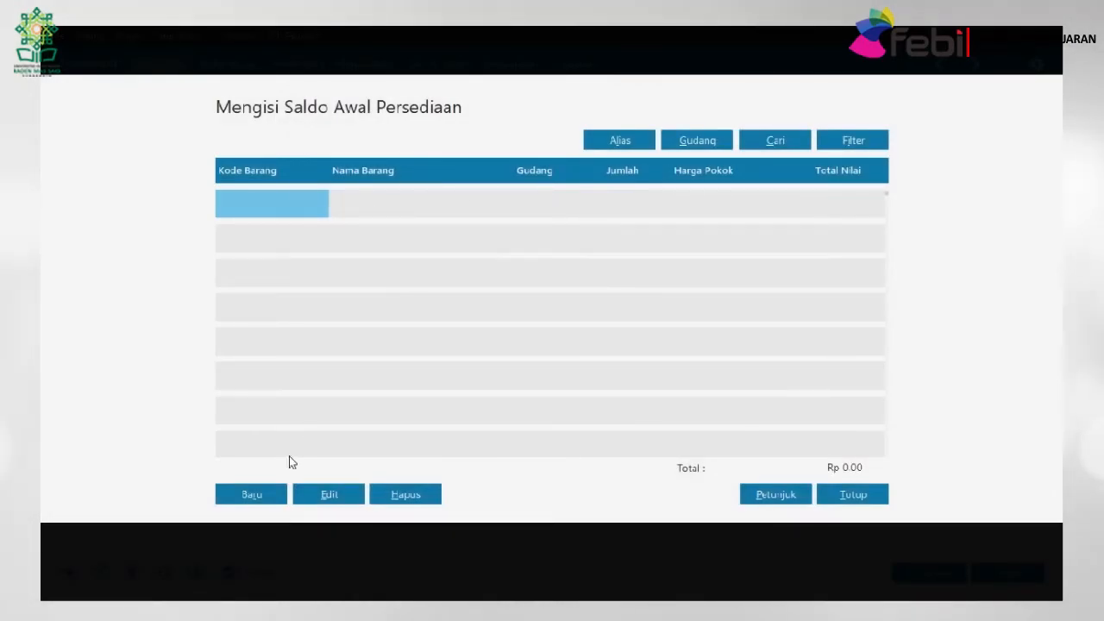
left_click(251, 495)
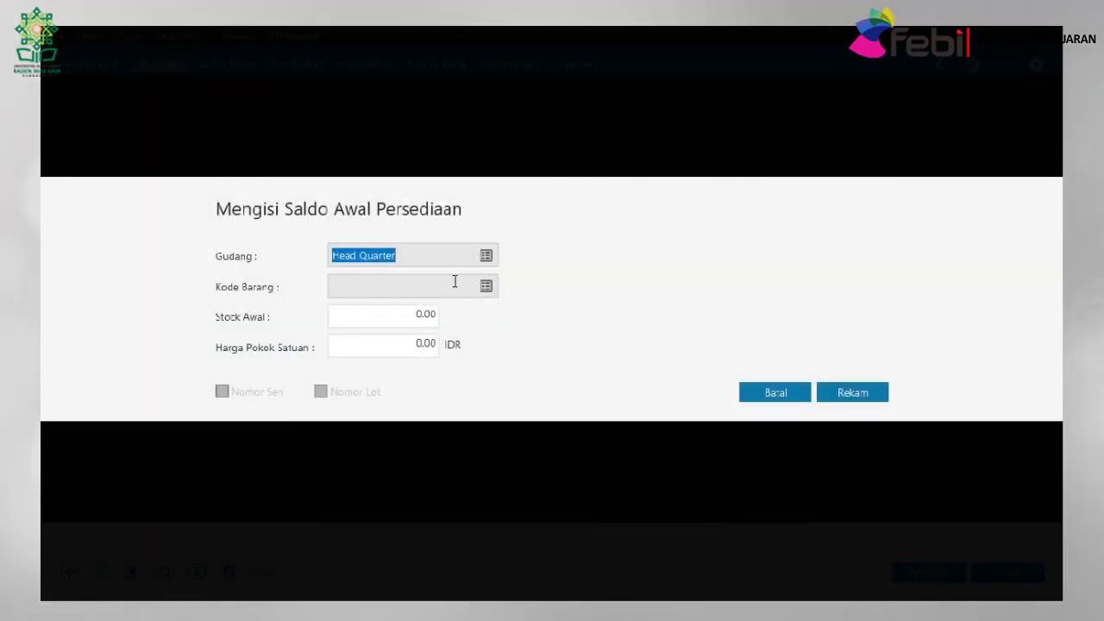
Record product N-02 with opening stock 3 units at 7,000,000 each and save it.
left_click(454, 282)
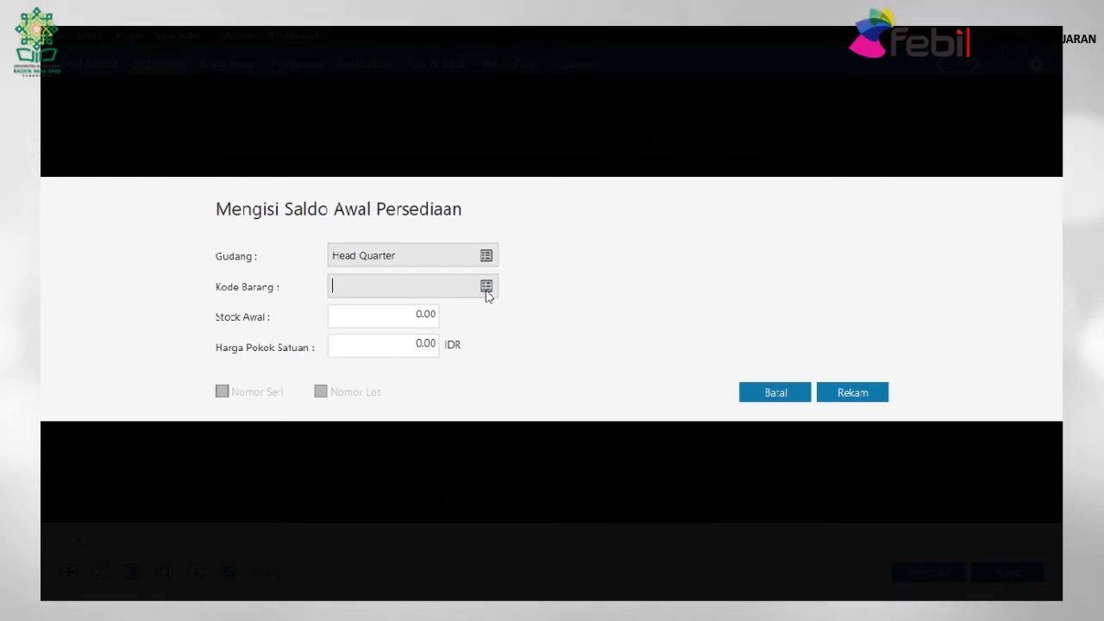
left_click(487, 292)
key("alt+Tab")
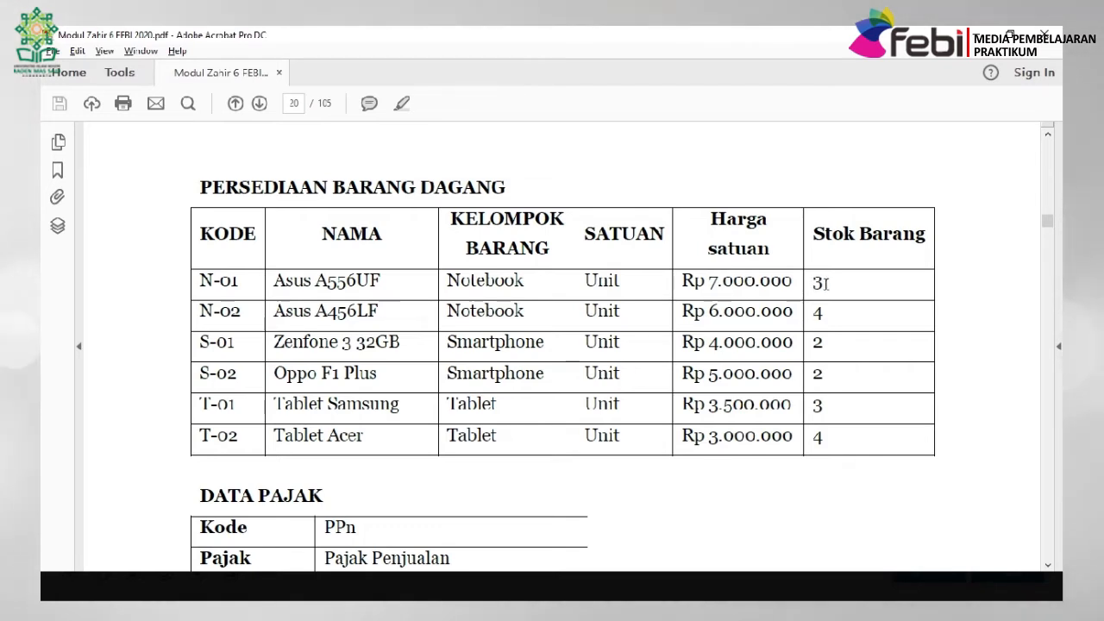
key("alt+Tab")
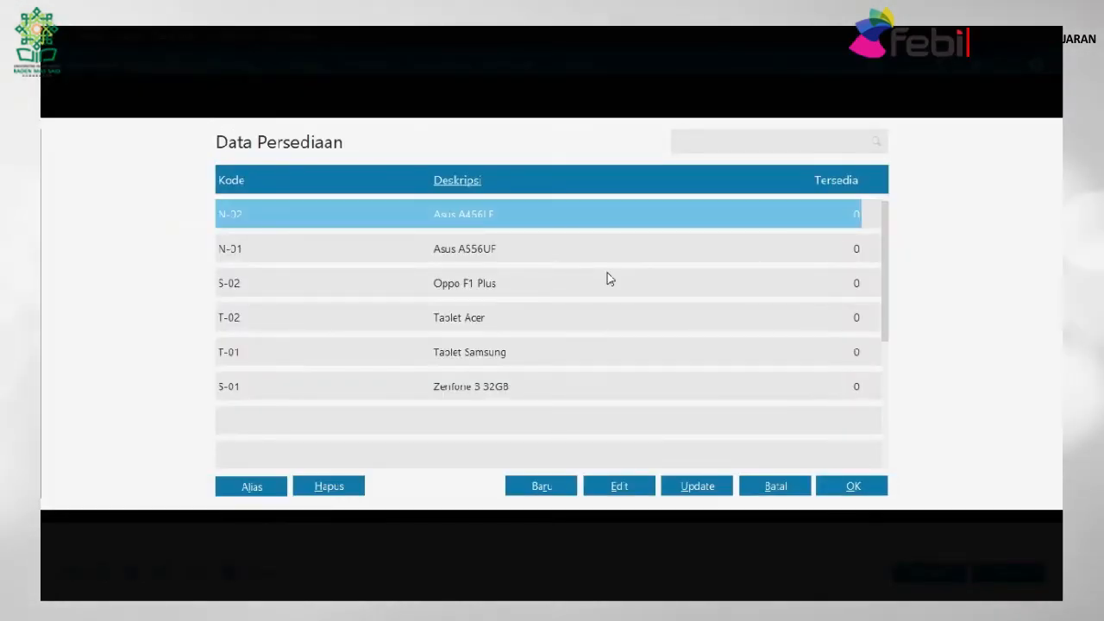
double_click(515, 222)
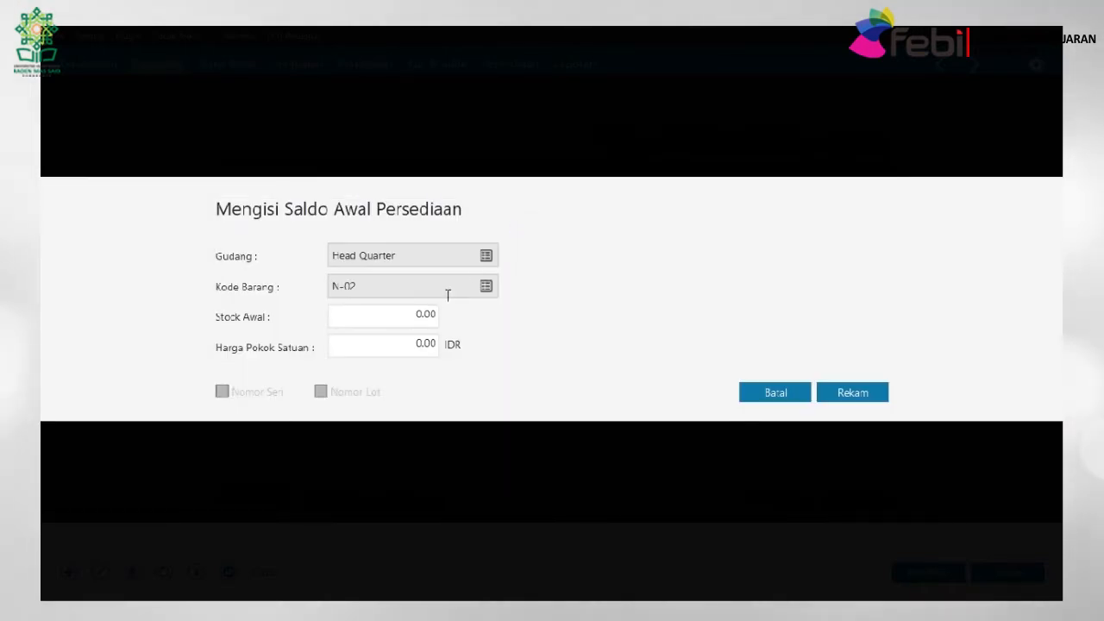
left_click(417, 316)
type("3")
key("Tab")
type("7")
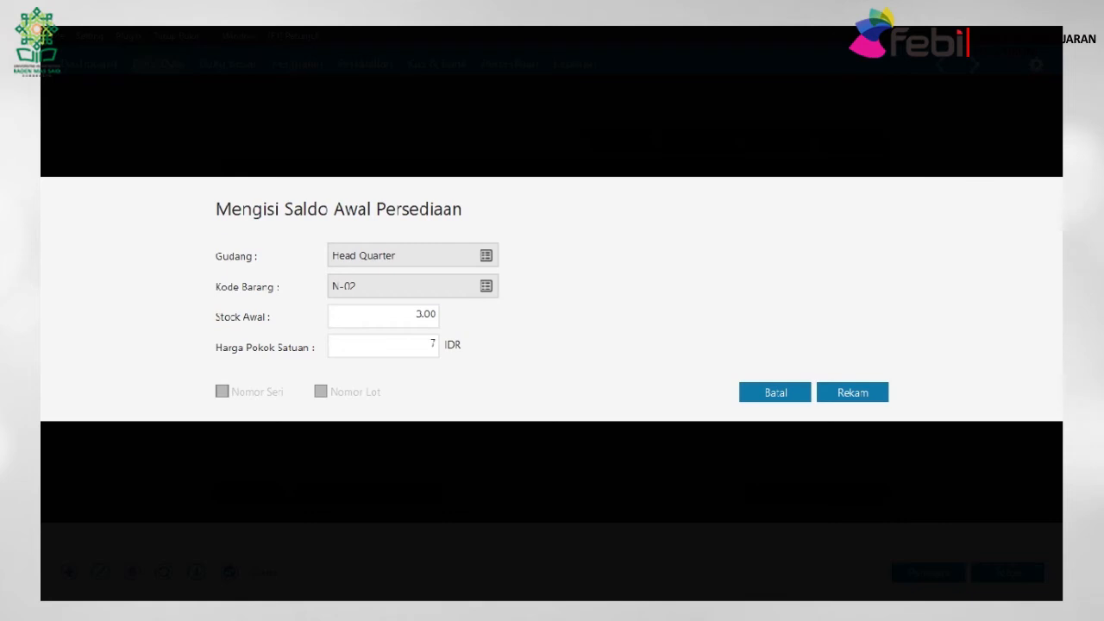
type("0000000.00")
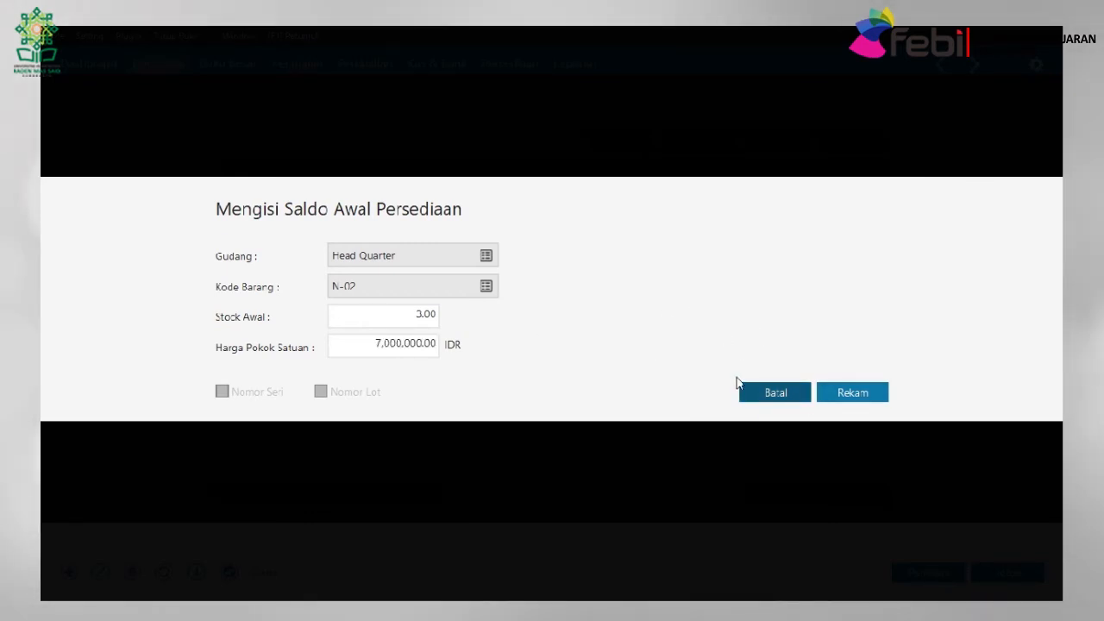
left_click(848, 394)
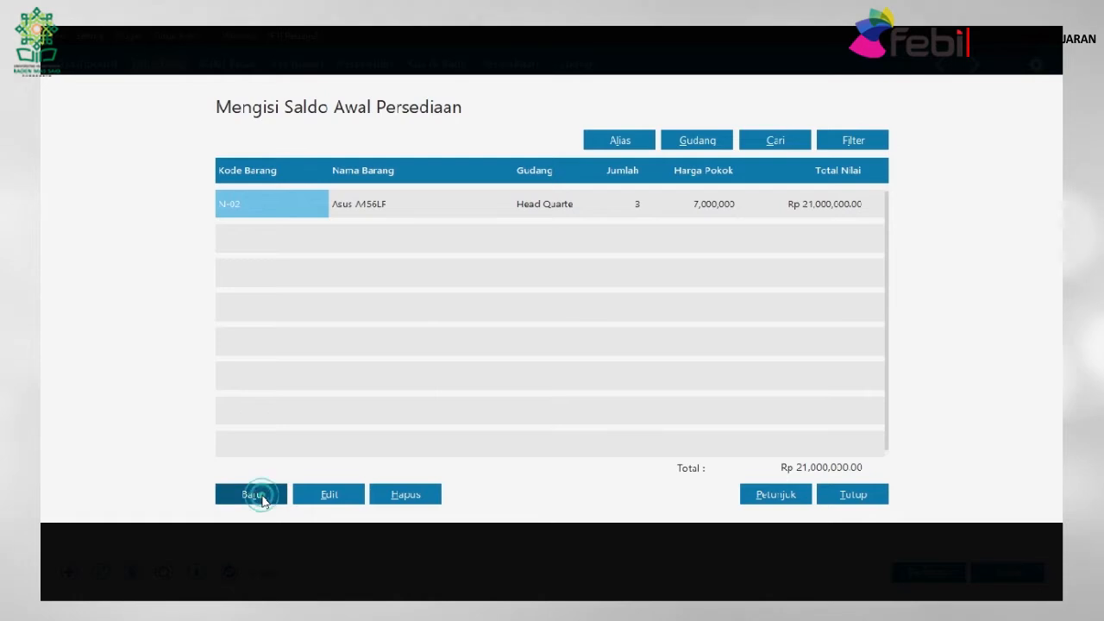
left_click(263, 501)
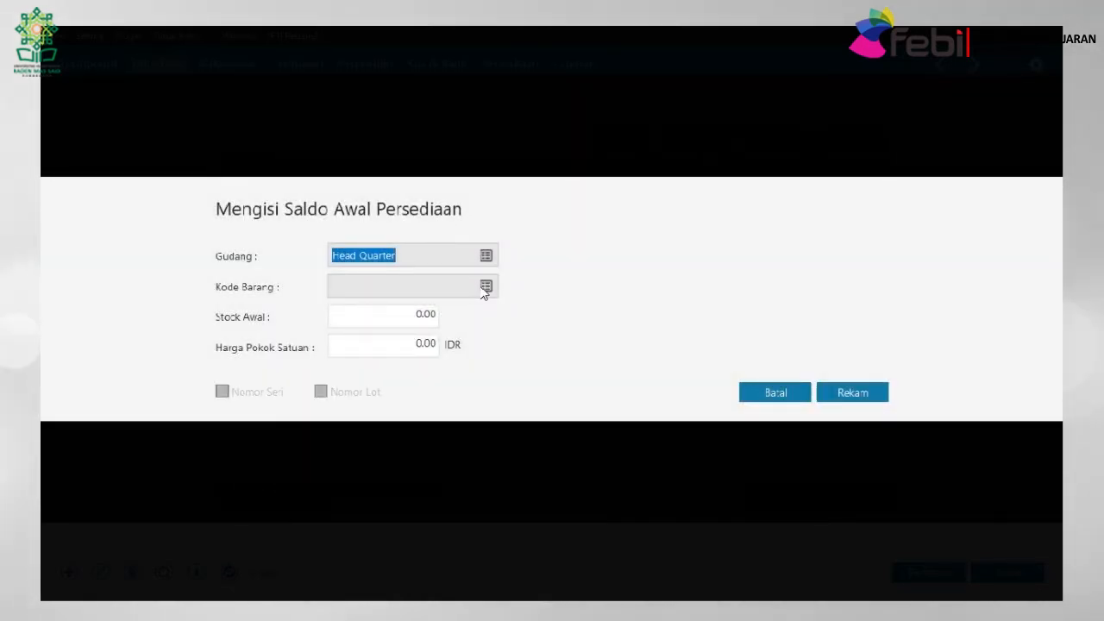
Record product N-01 with 4 units at 6,000,000 each, then discard the leftover blank entry.
left_click(486, 286)
double_click(450, 260)
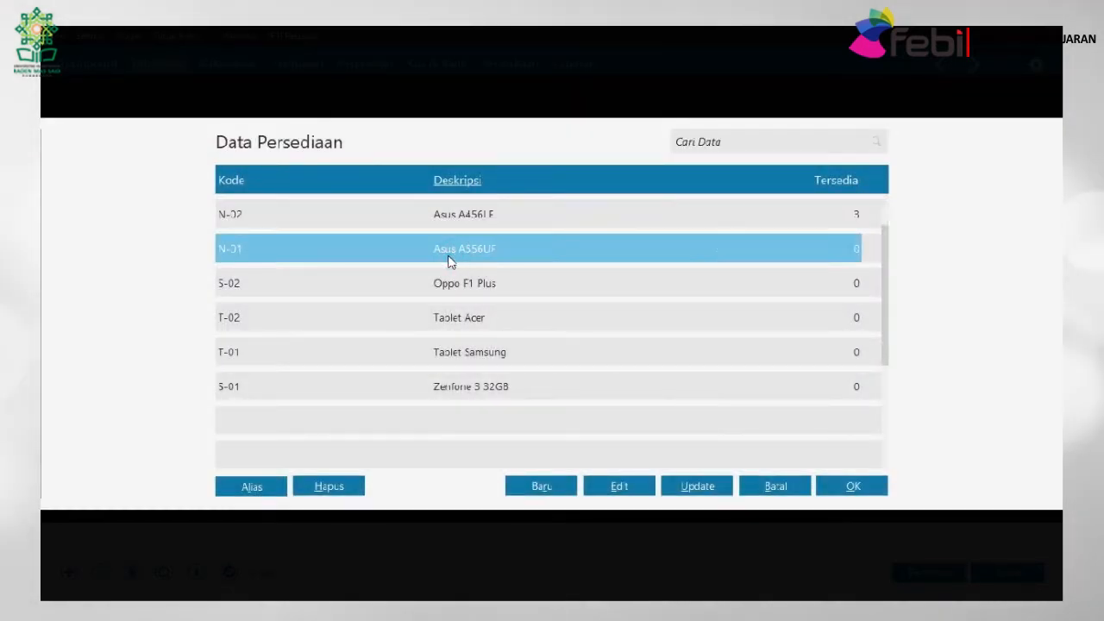
key("Tab")
key("alt+Tab")
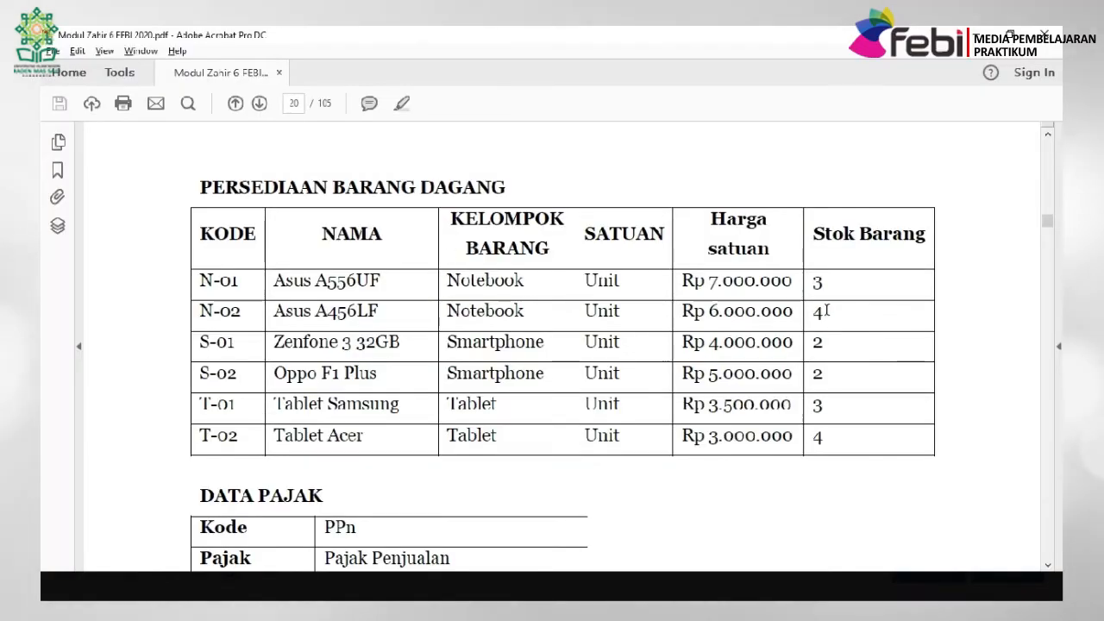
key("alt+Tab")
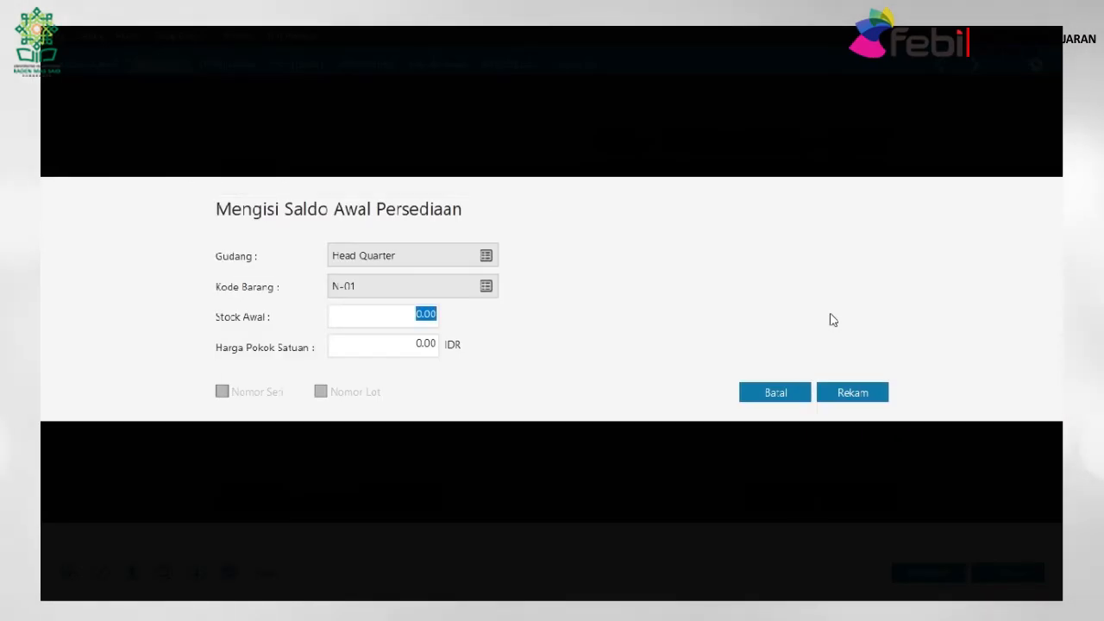
key("Tab")
type("6,00")
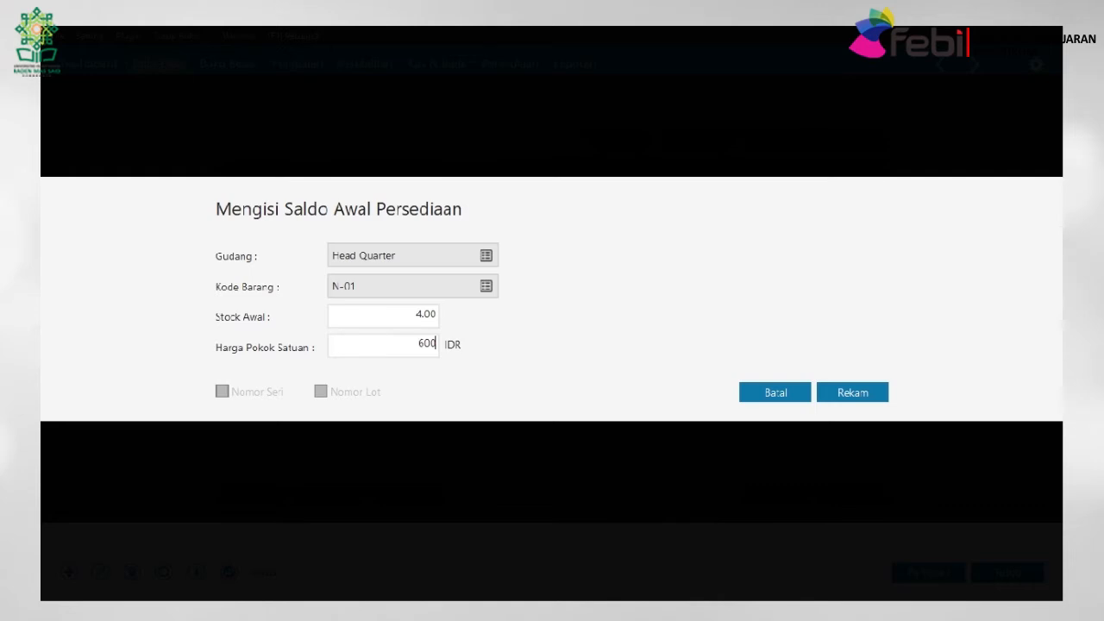
type("0,000")
key("Tab")
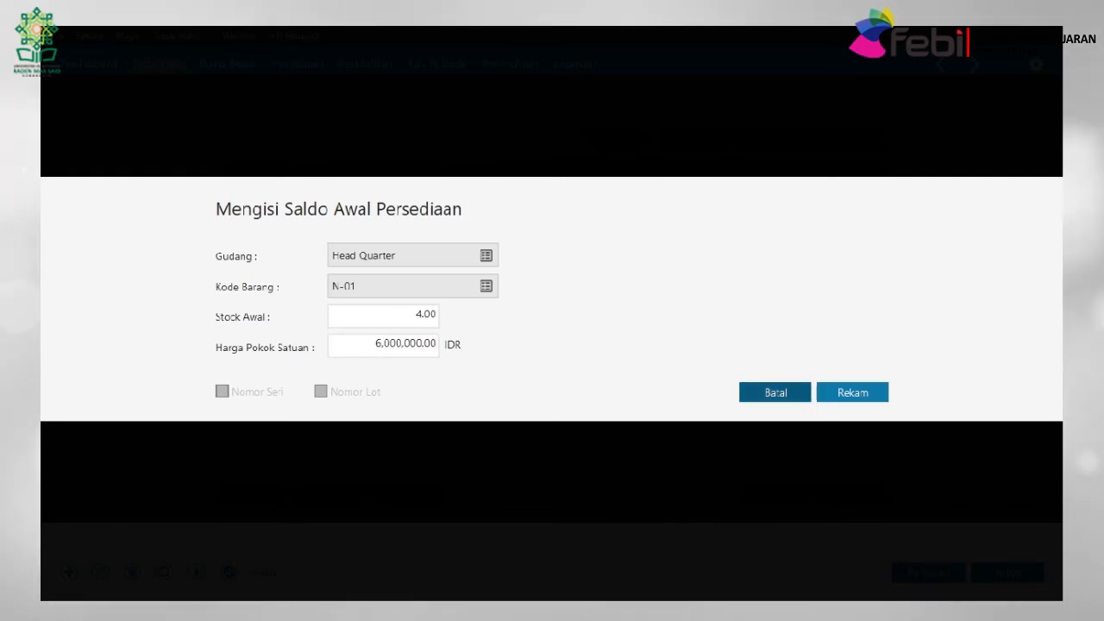
left_click(875, 390)
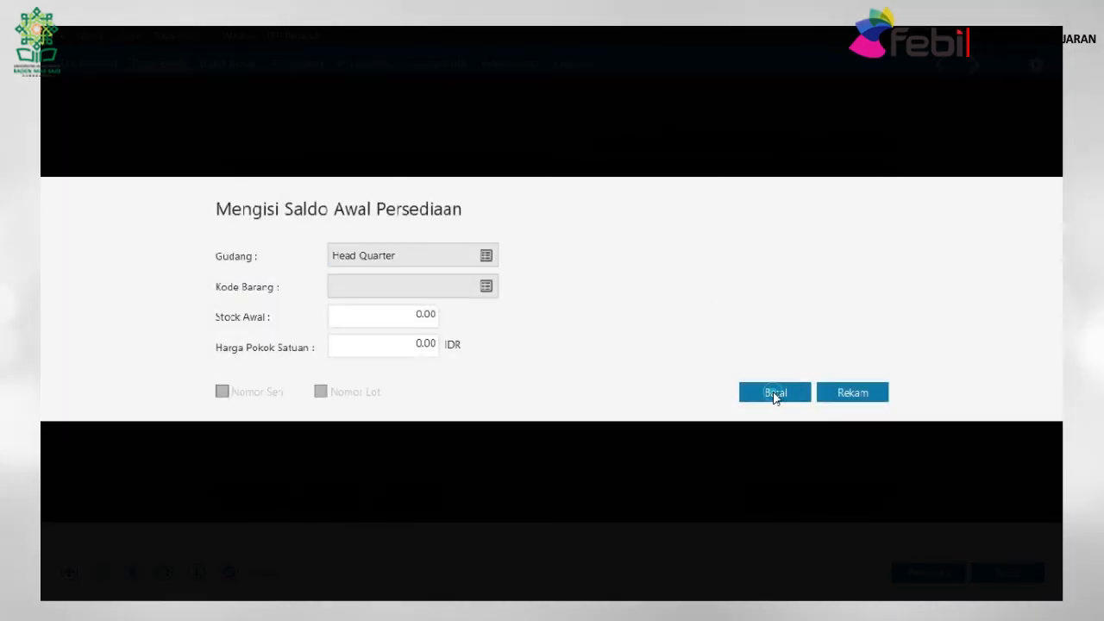
left_click(774, 395)
left_click(937, 550)
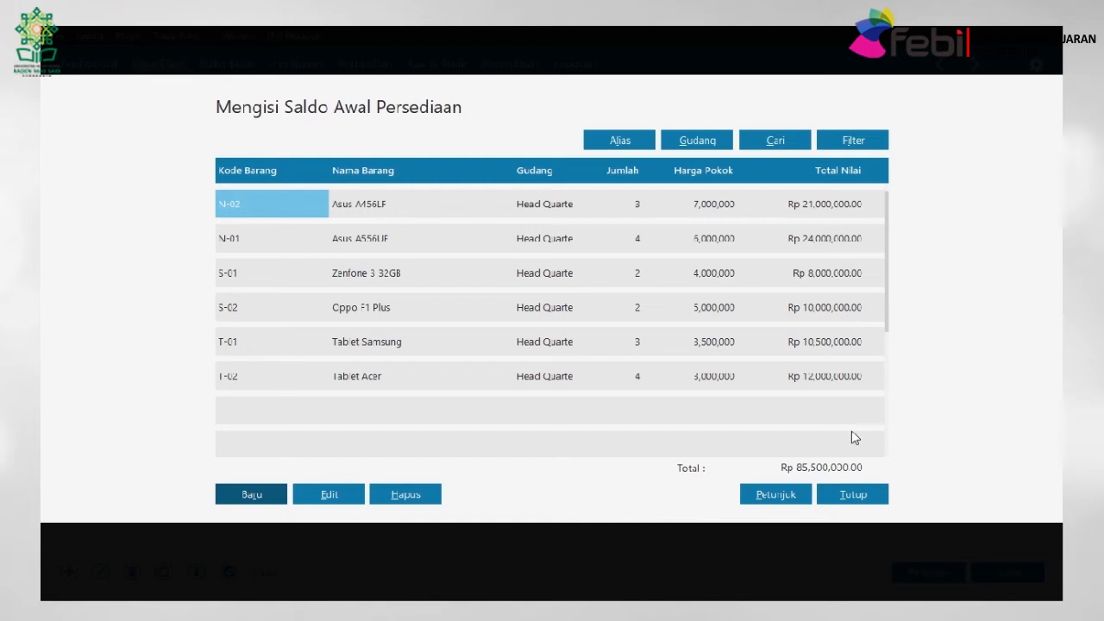
Close the opening stock list, confirm recalculating ending stock balances, and refresh the product list.
left_click(850, 494)
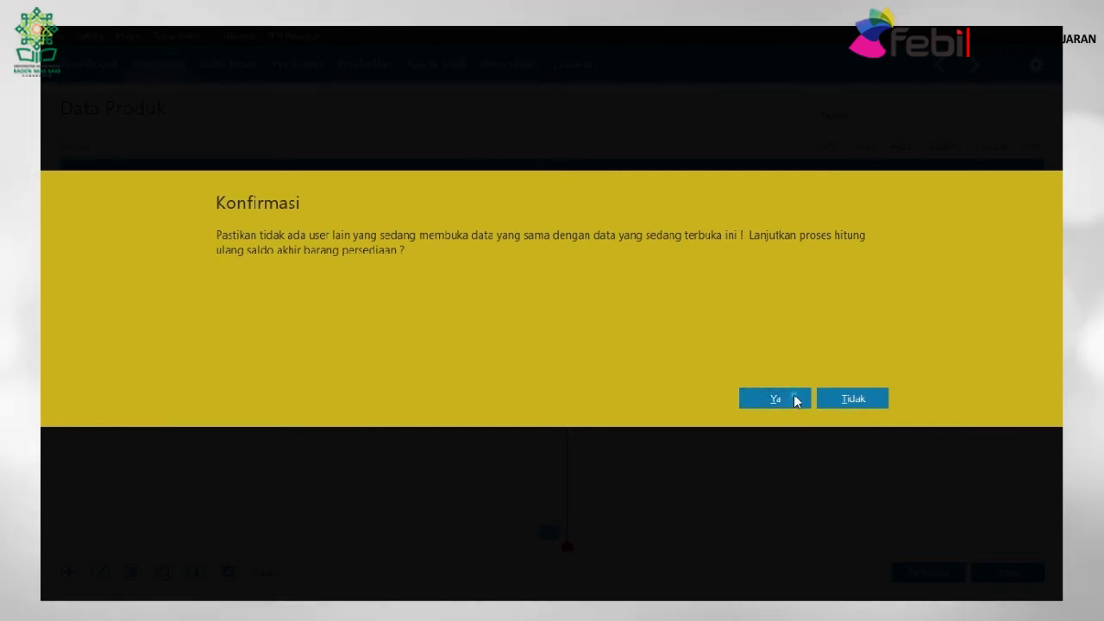
left_click(795, 399)
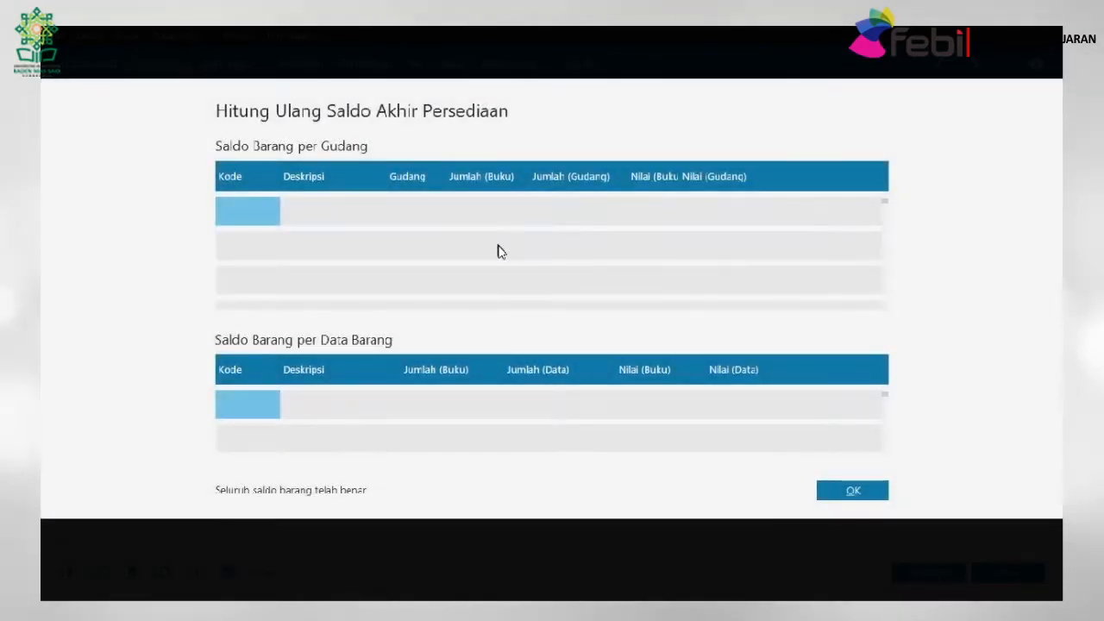
left_click(858, 489)
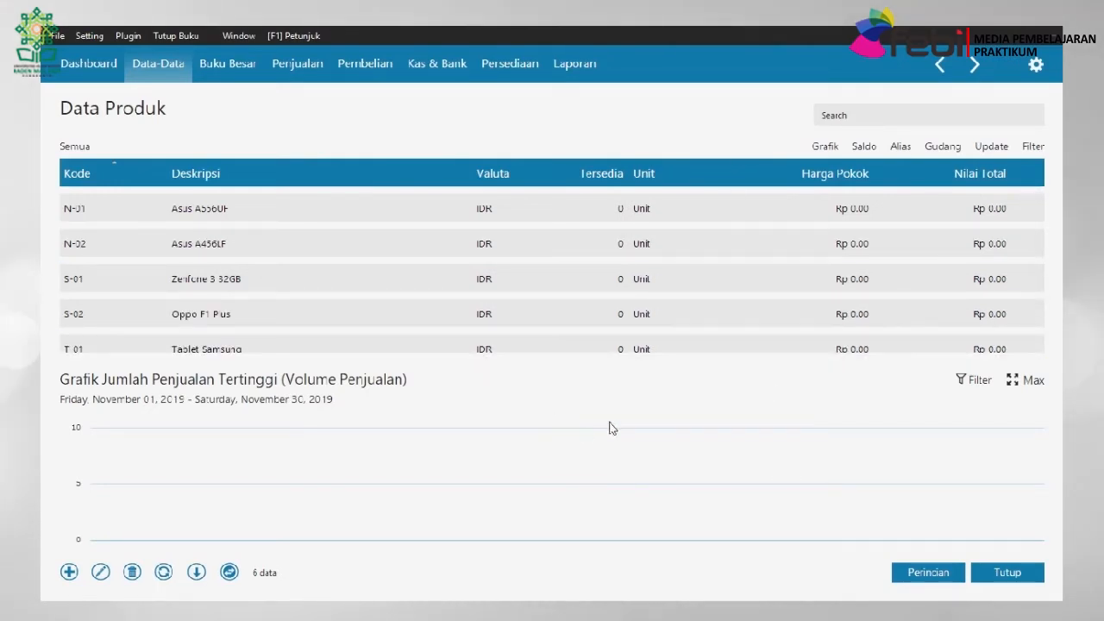
left_click(991, 147)
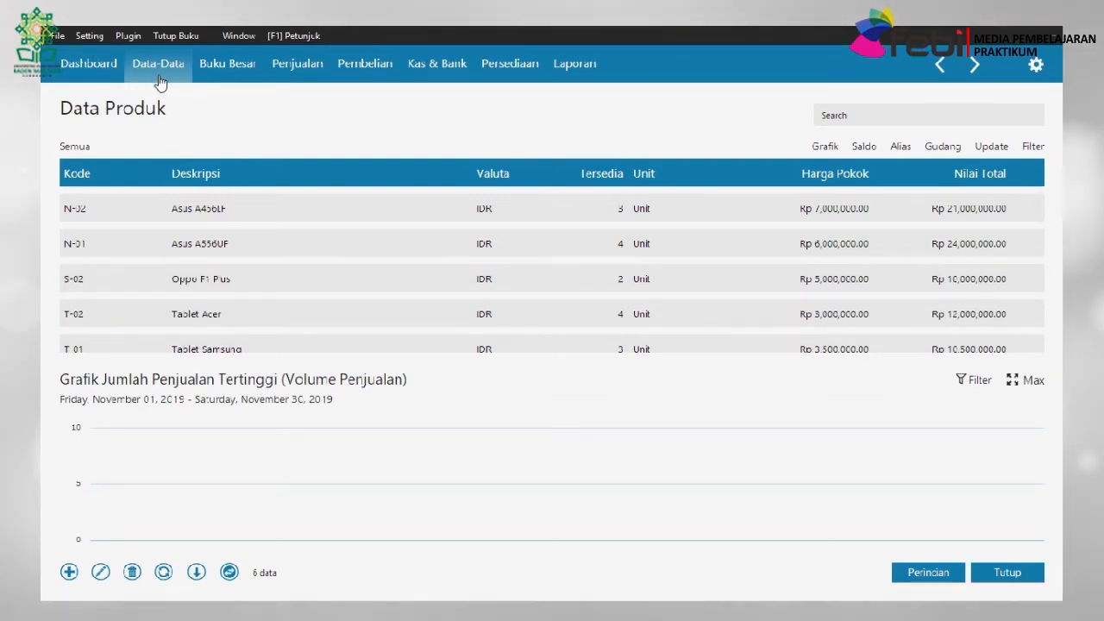
Check the balance sheet in the module PDF before returning to Zahir.
key("alt+Tab")
left_click_drag(1047, 224, 1048, 218)
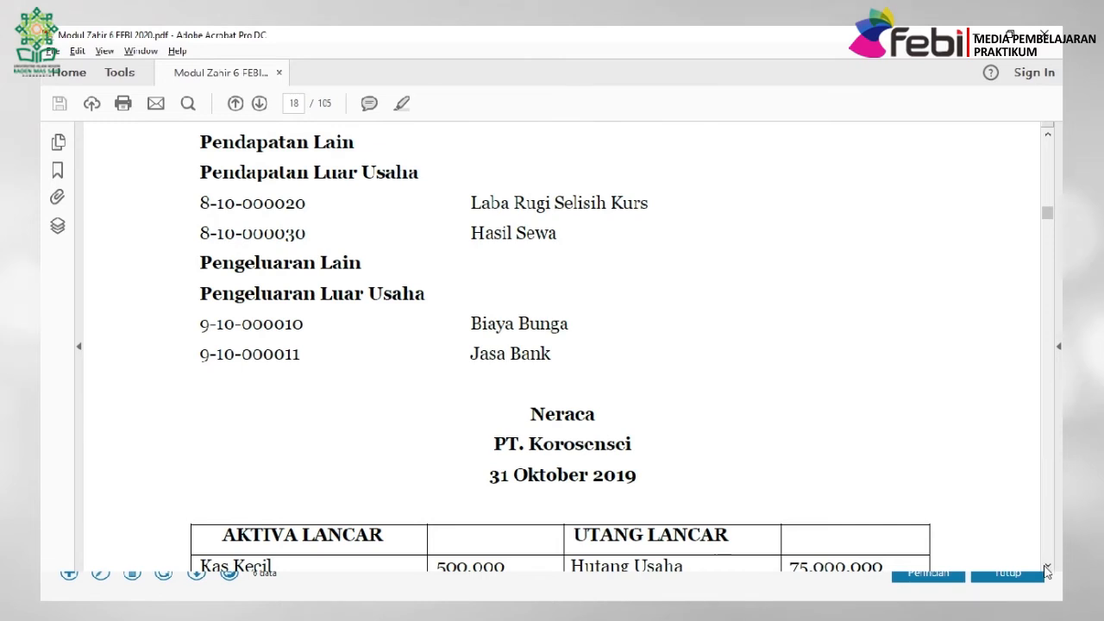
scroll(626, 384, "down", 5)
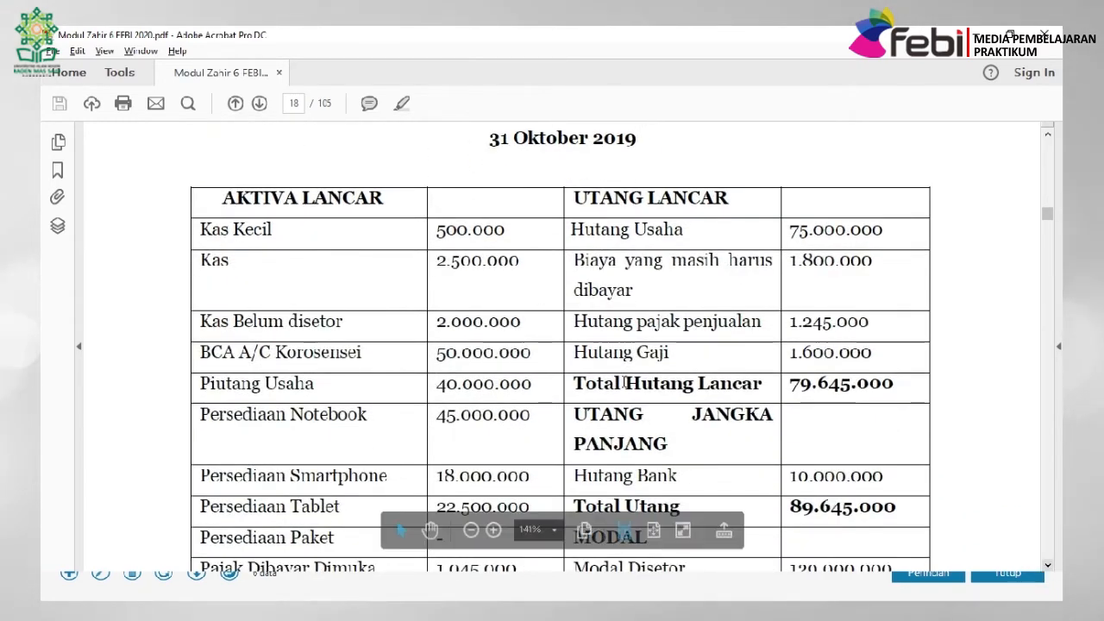
scroll(608, 383, "down", 1)
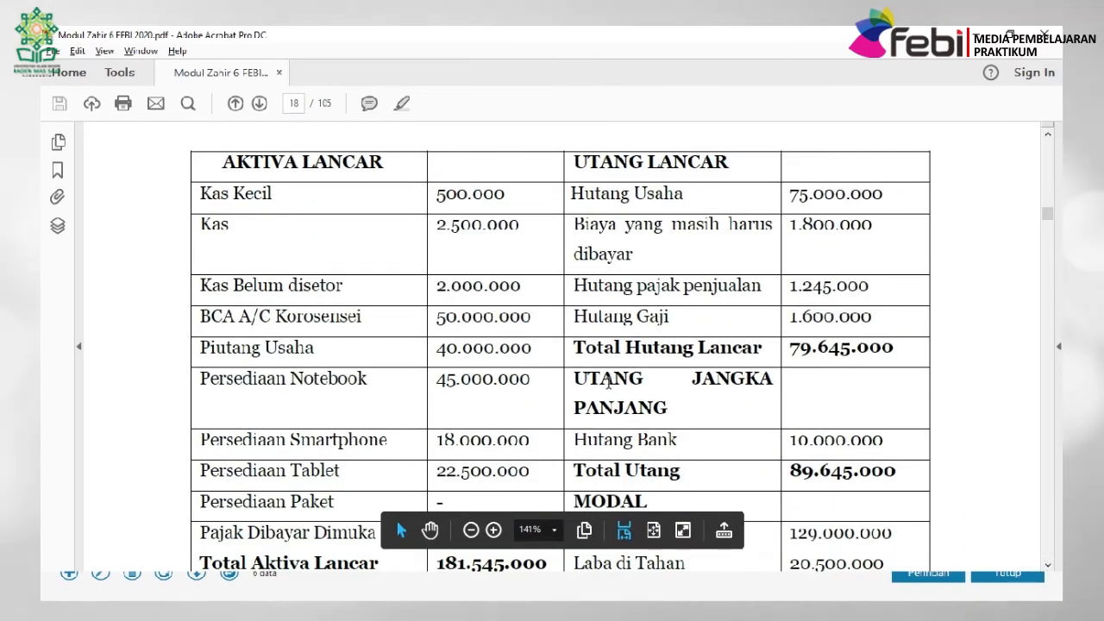
scroll(527, 185, "up", 1)
key("alt+Tab")
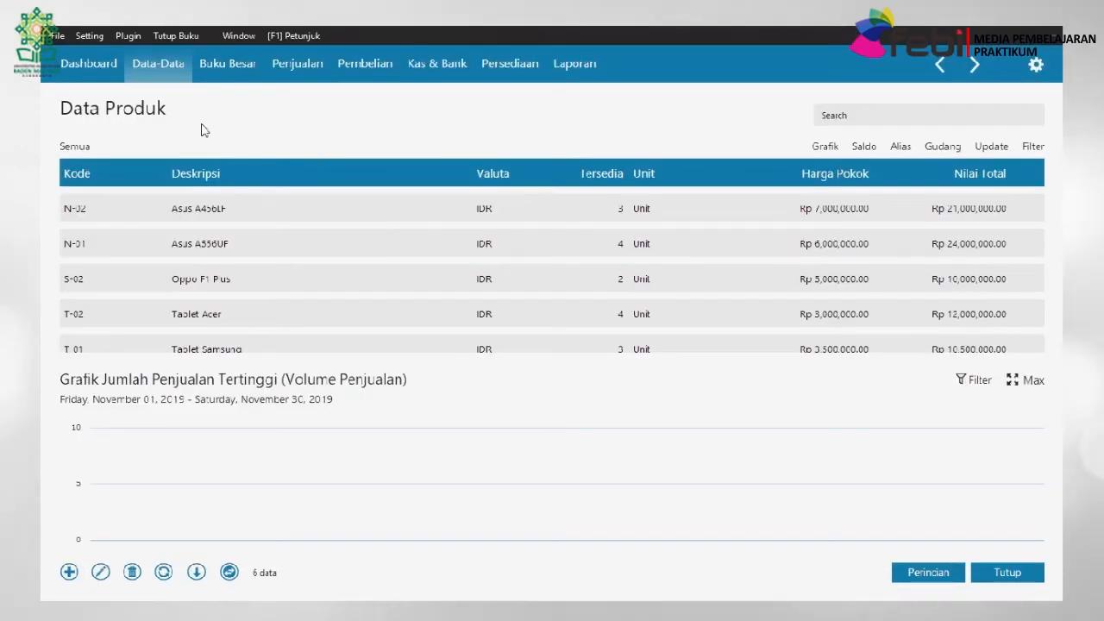
Open Setting > Saldo Awal > Saldo Awal Akun to show the account opening balance form.
left_click(102, 36)
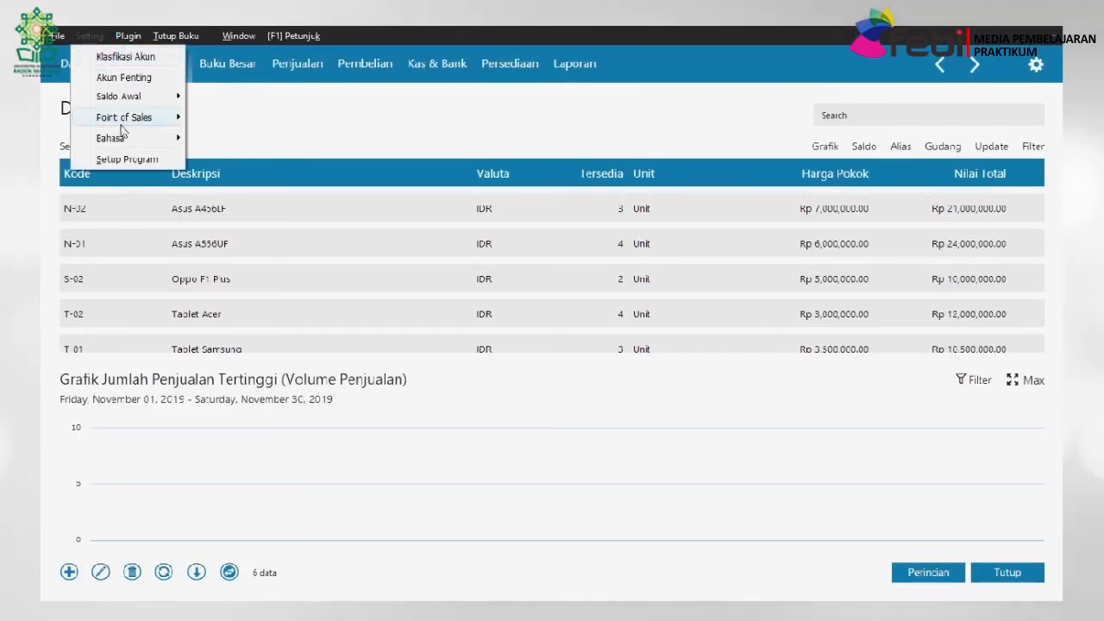
mouse_move(142, 101)
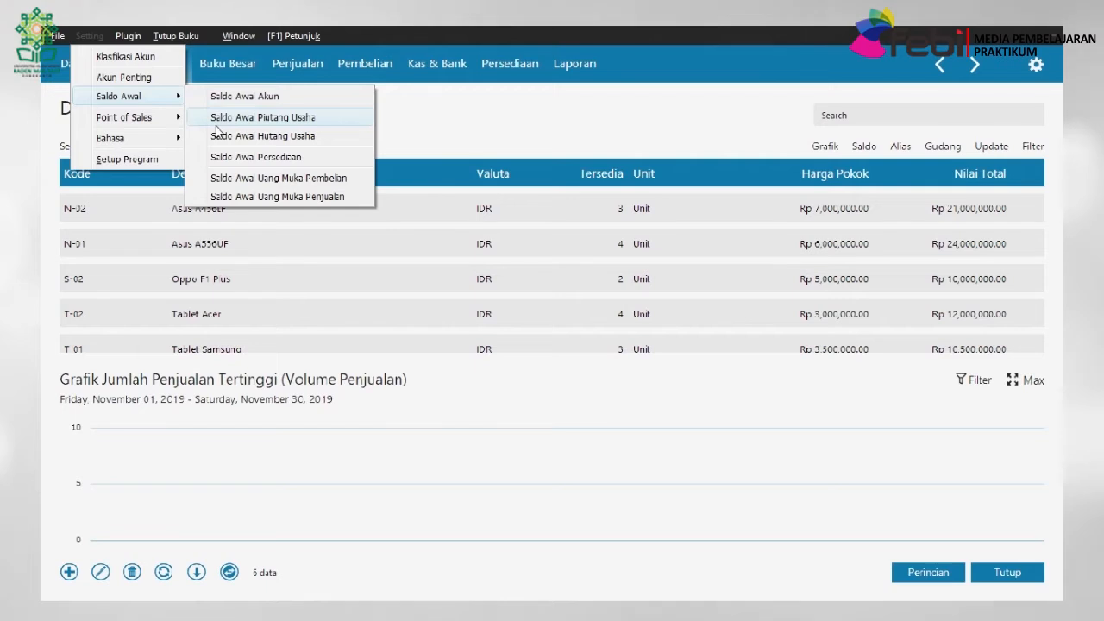
left_click(270, 102)
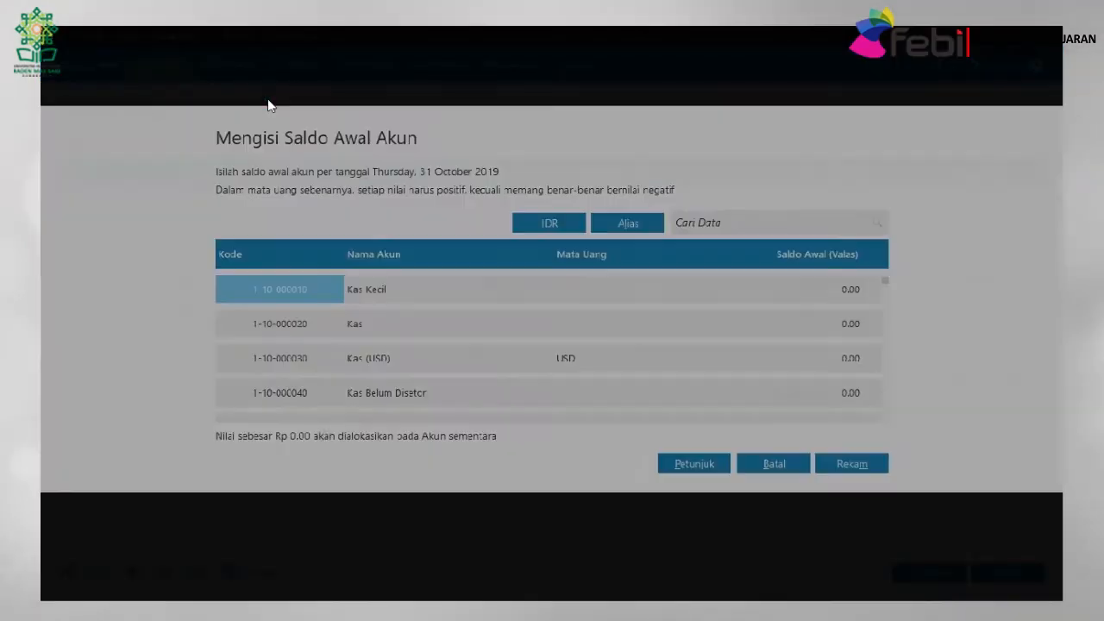
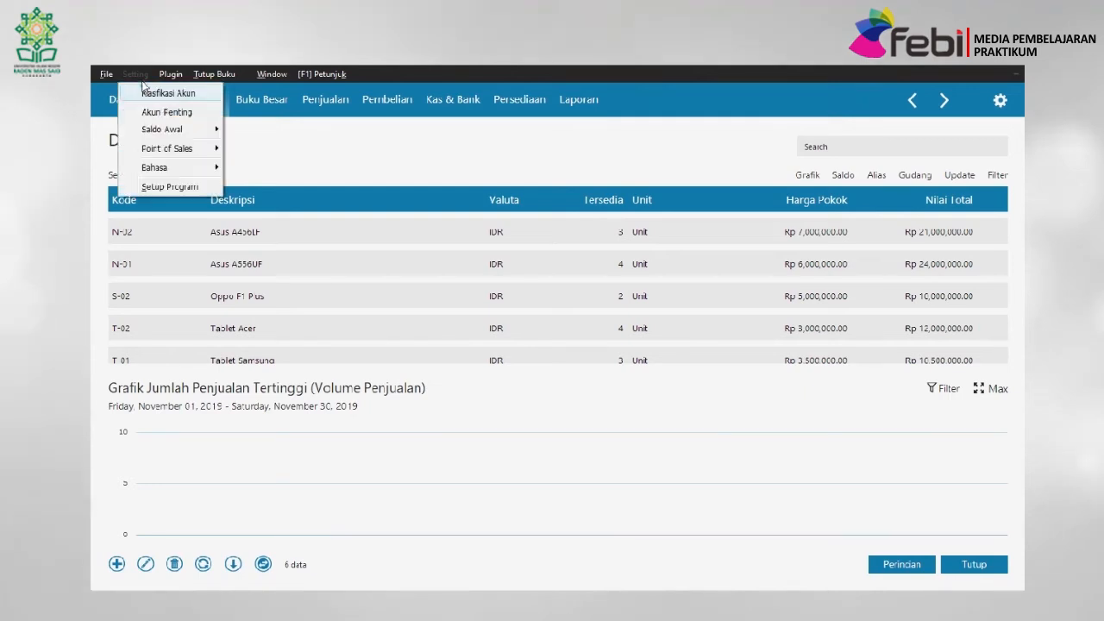
Open Saldo Awal Akun, review the balances (Laba ditahan 20,500,000.00), then cancel back to Data Produk.
mouse_move(192, 132)
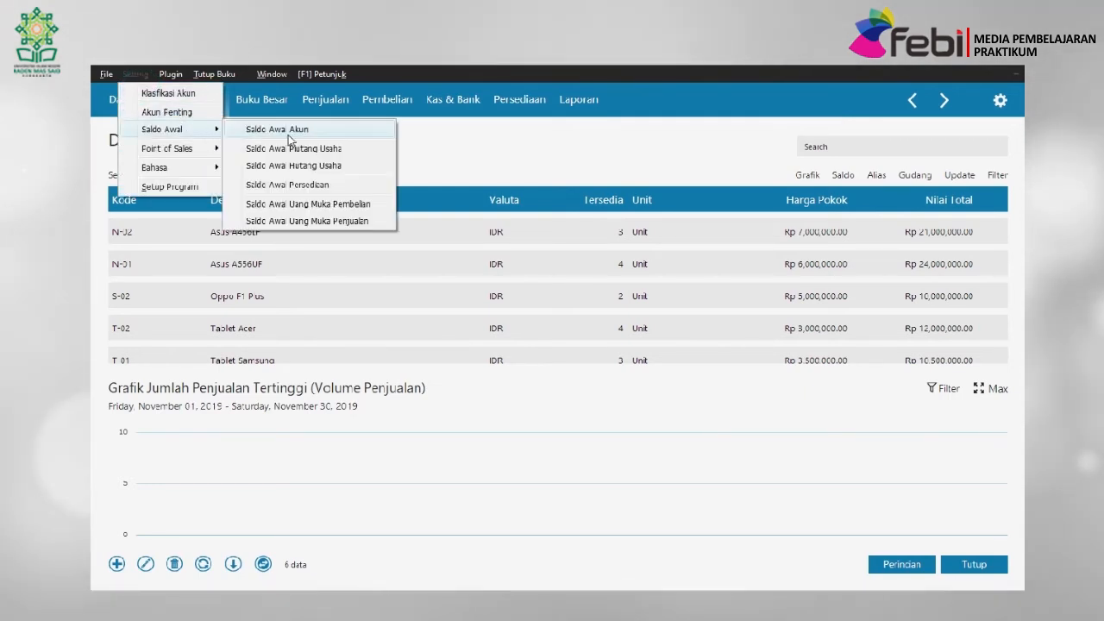
left_click(287, 132)
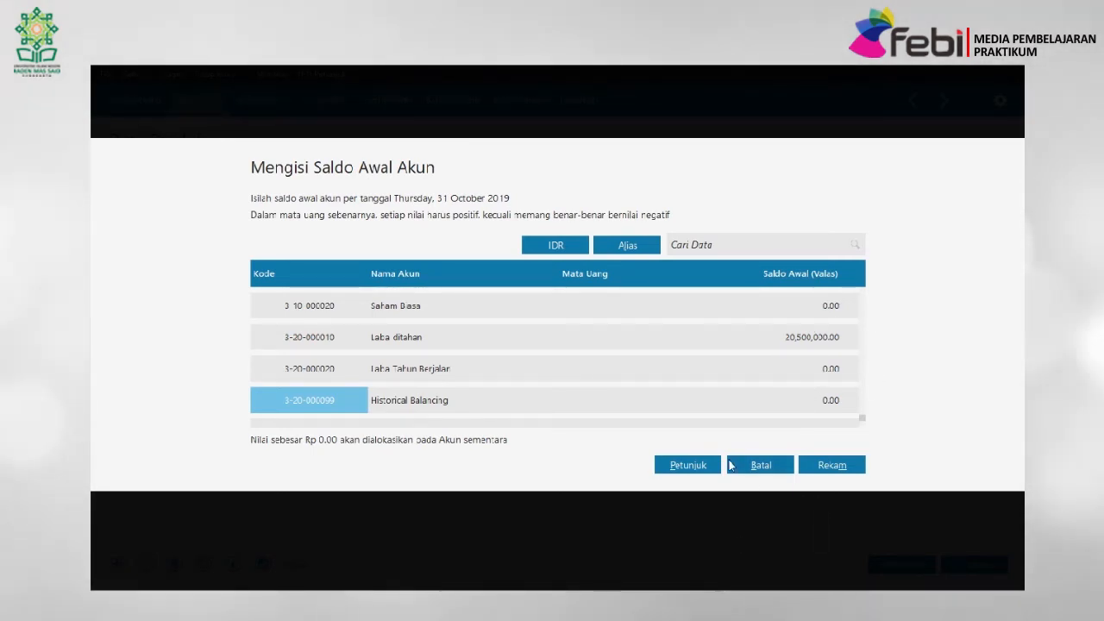
left_click(774, 469)
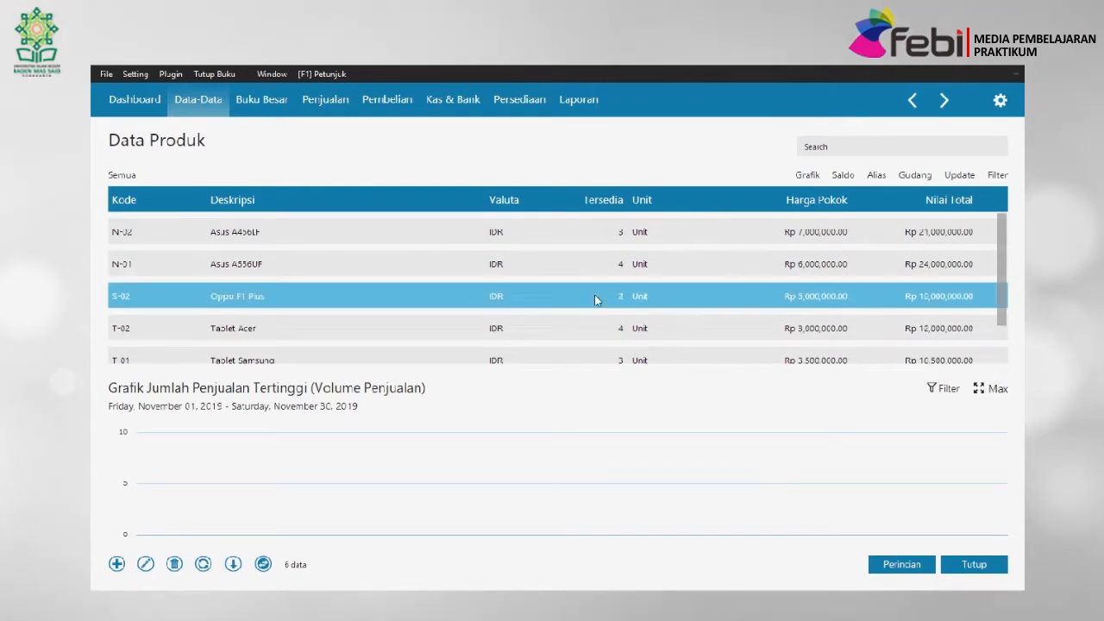
View the Neraca Standar balance sheet for November 2019, then close it and go to Data-Data.
left_click(580, 99)
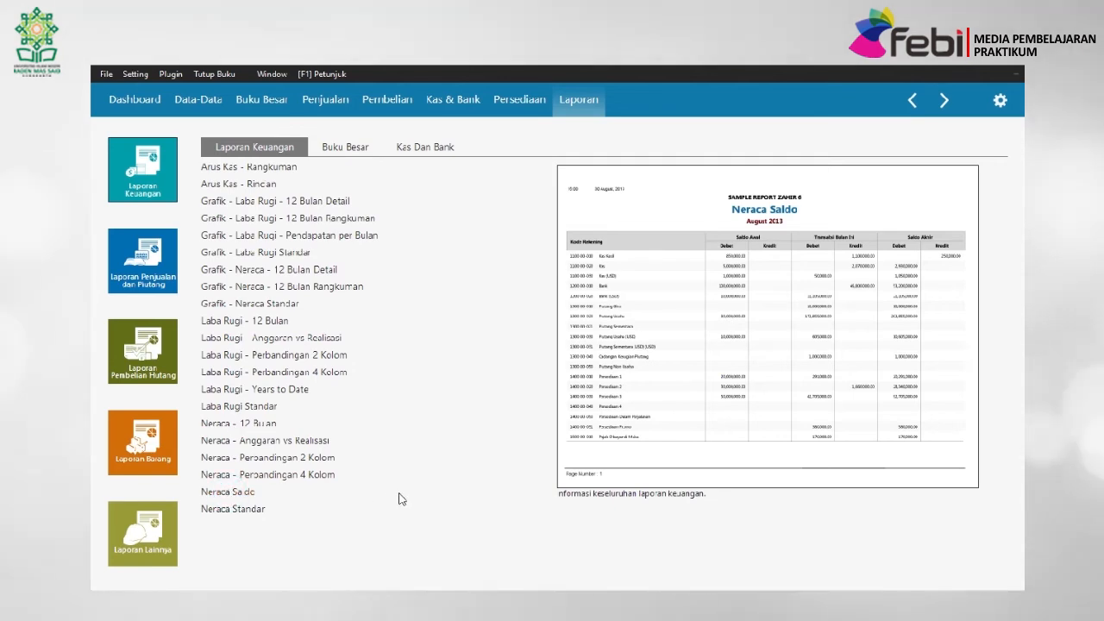
left_click(238, 510)
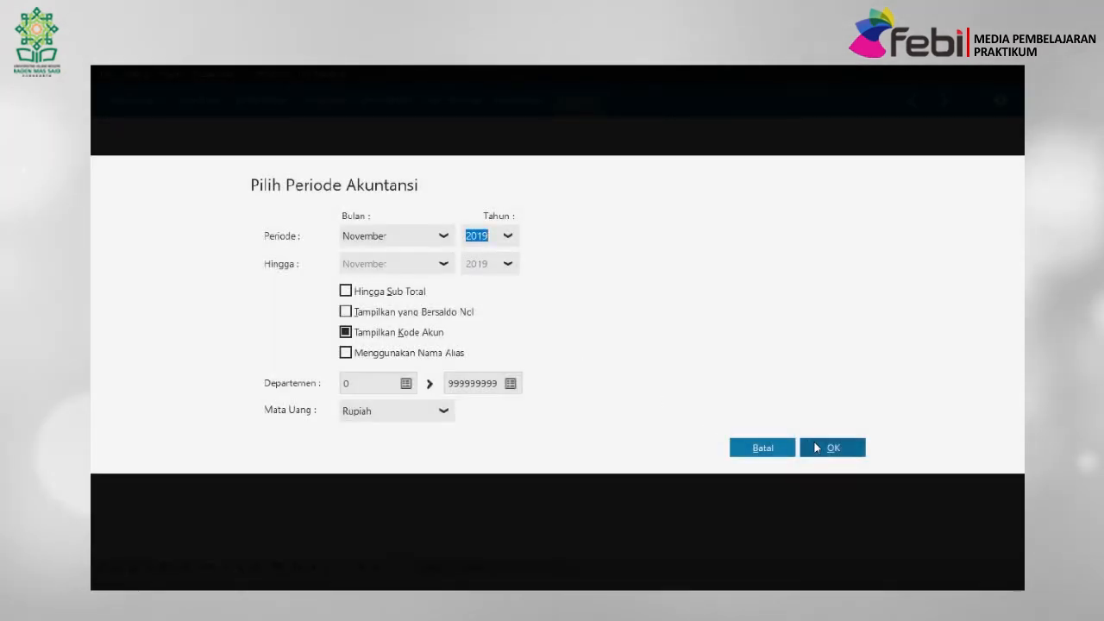
left_click(816, 447)
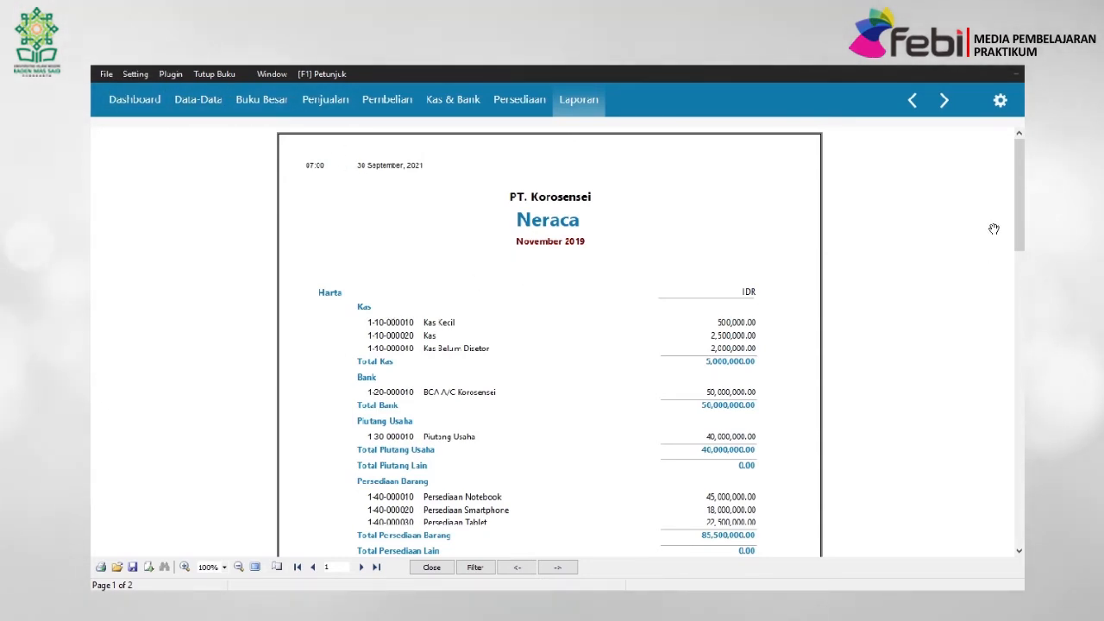
left_click(451, 570)
left_click(198, 109)
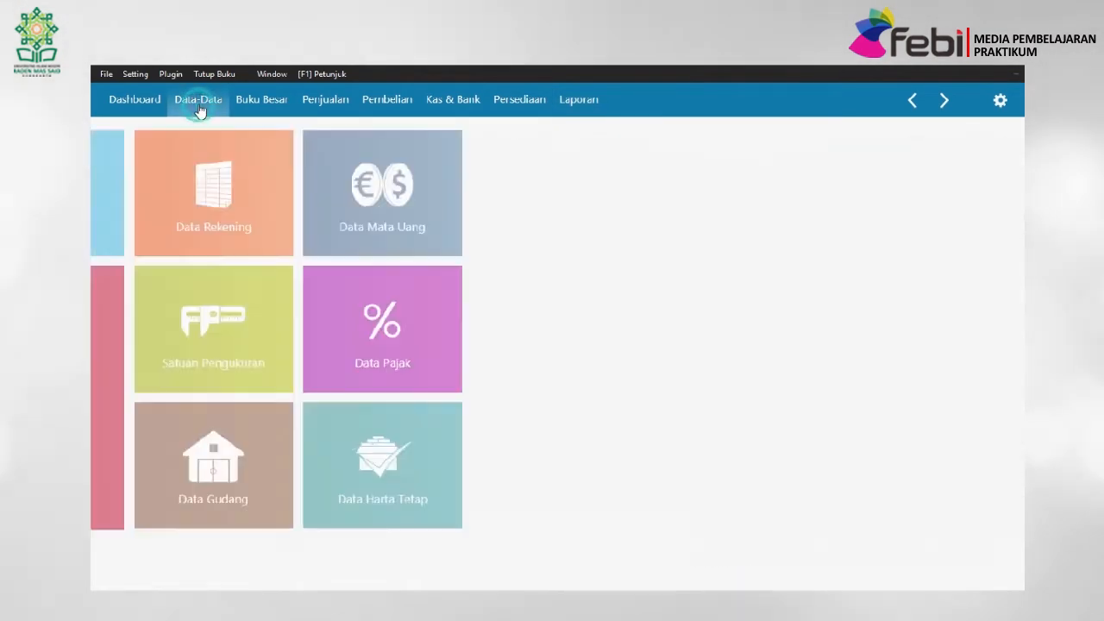
Open Data Harta Tetap and begin adding a new fixed asset record.
mouse_move(824, 453)
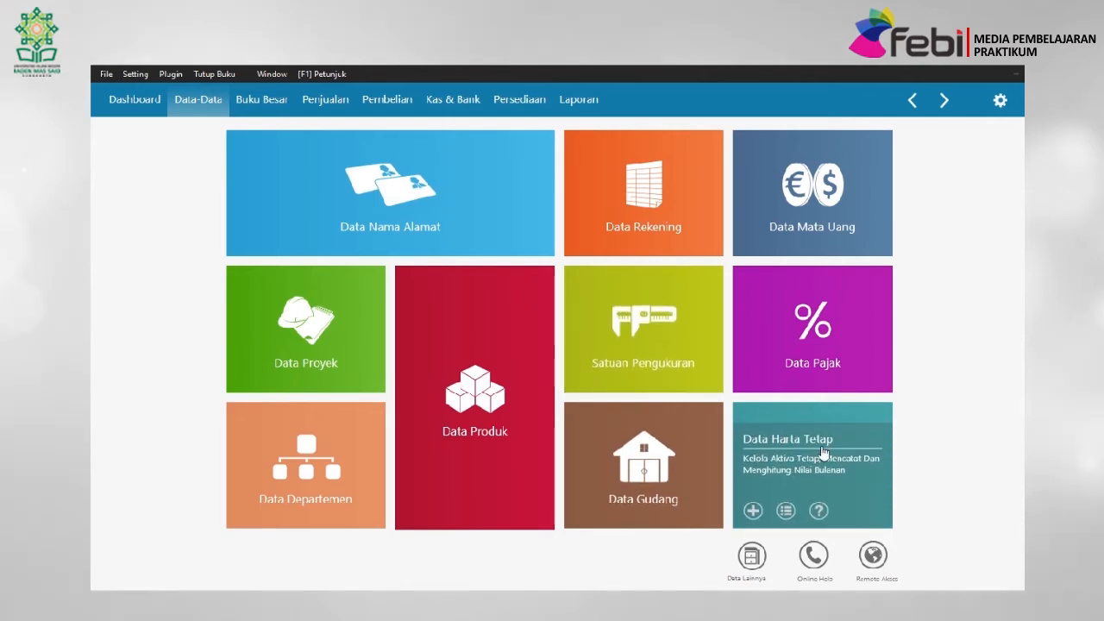
left_click(814, 449)
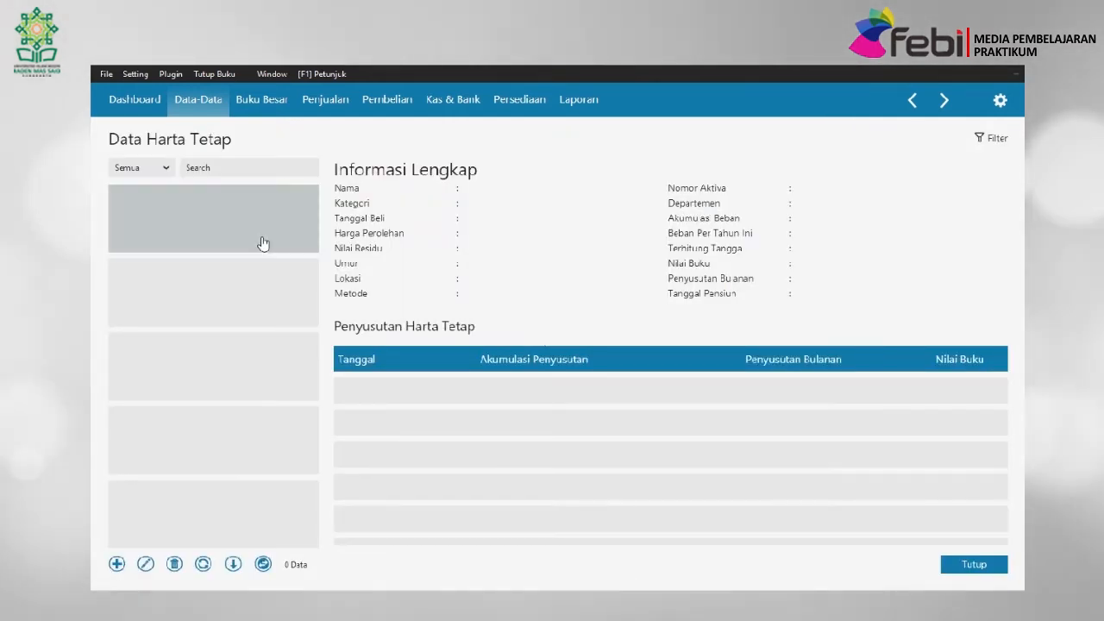
left_click(115, 565)
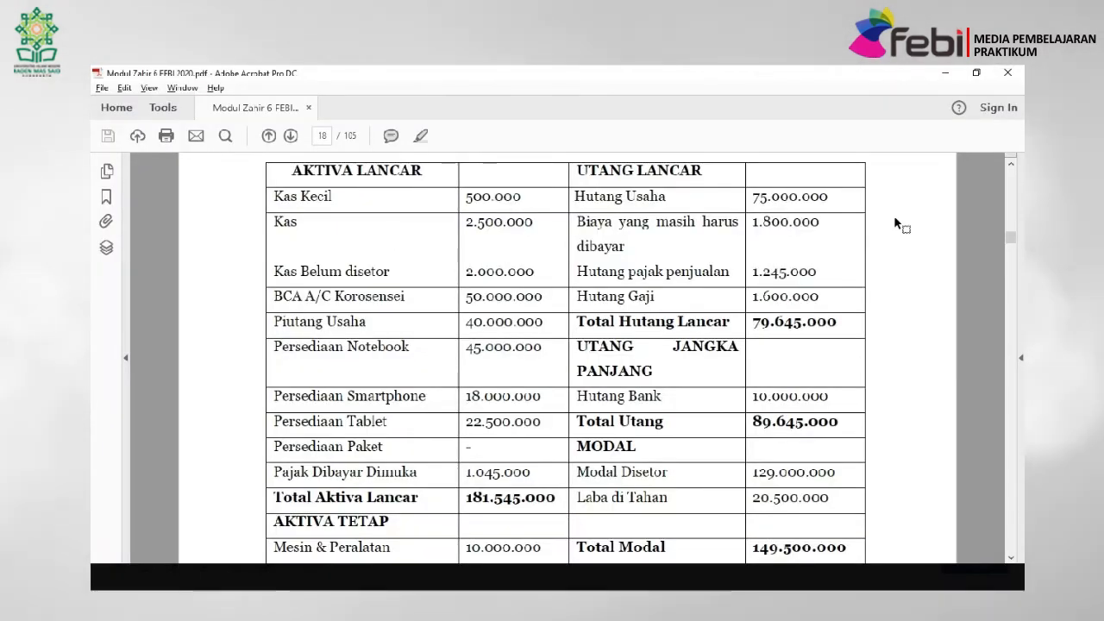
In the module PDF, go to page 20's Daftar Harta Tetap table and select 'Mesin dan Peralatan'.
left_click_drag(1012, 233, 1013, 245)
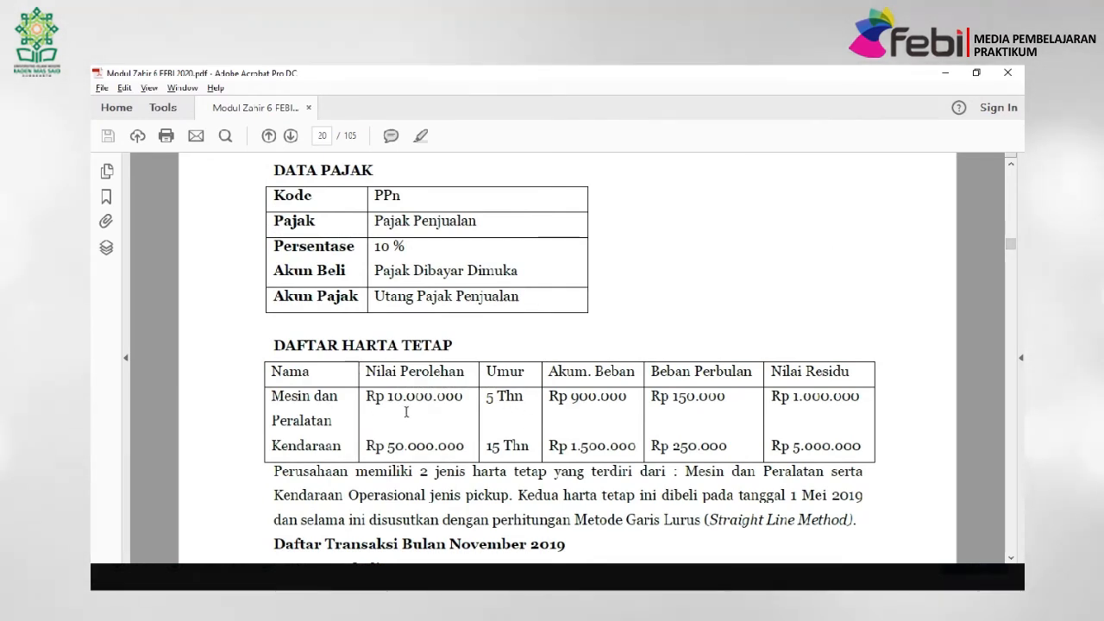
left_click_drag(334, 423, 284, 397)
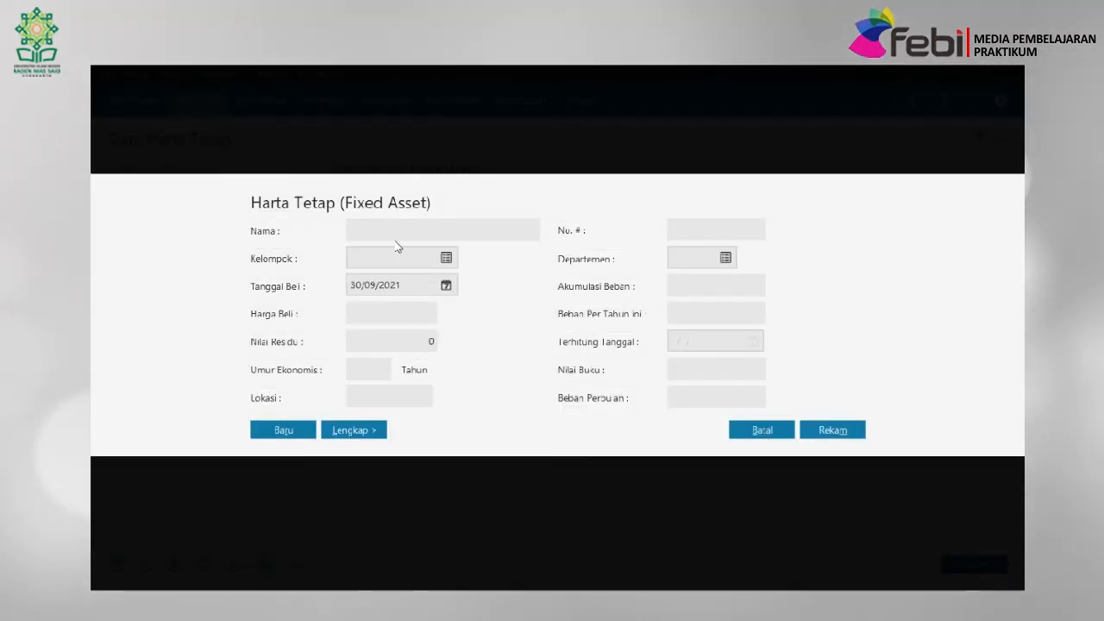
Enter 'Mesin Peralatan' as the new fixed asset's name.
left_click(402, 233)
type("Peralatan")
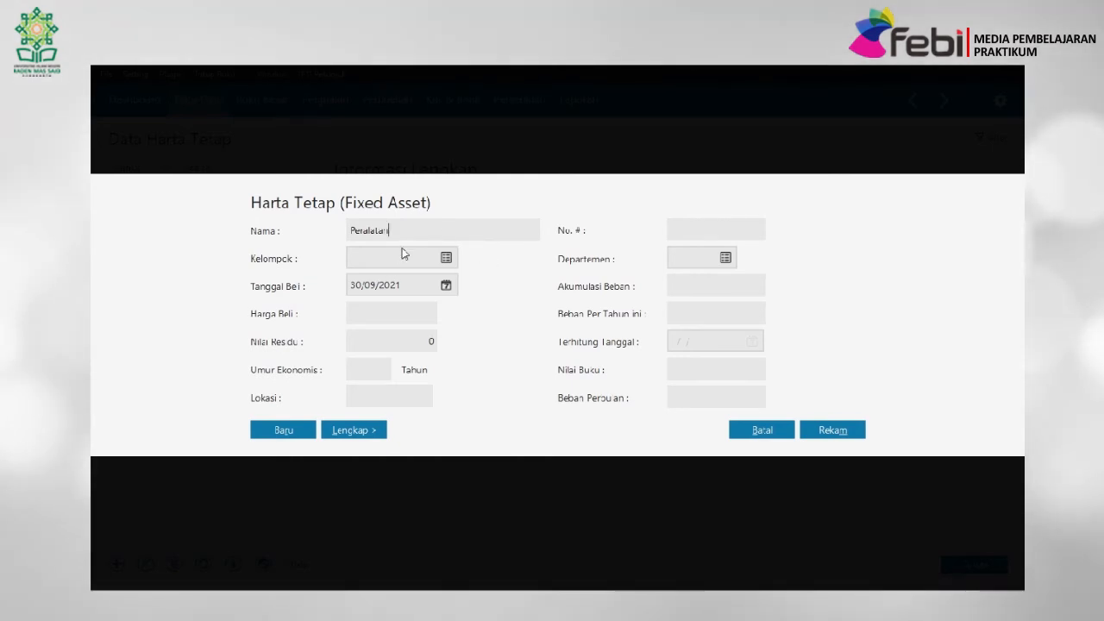
left_click(352, 224)
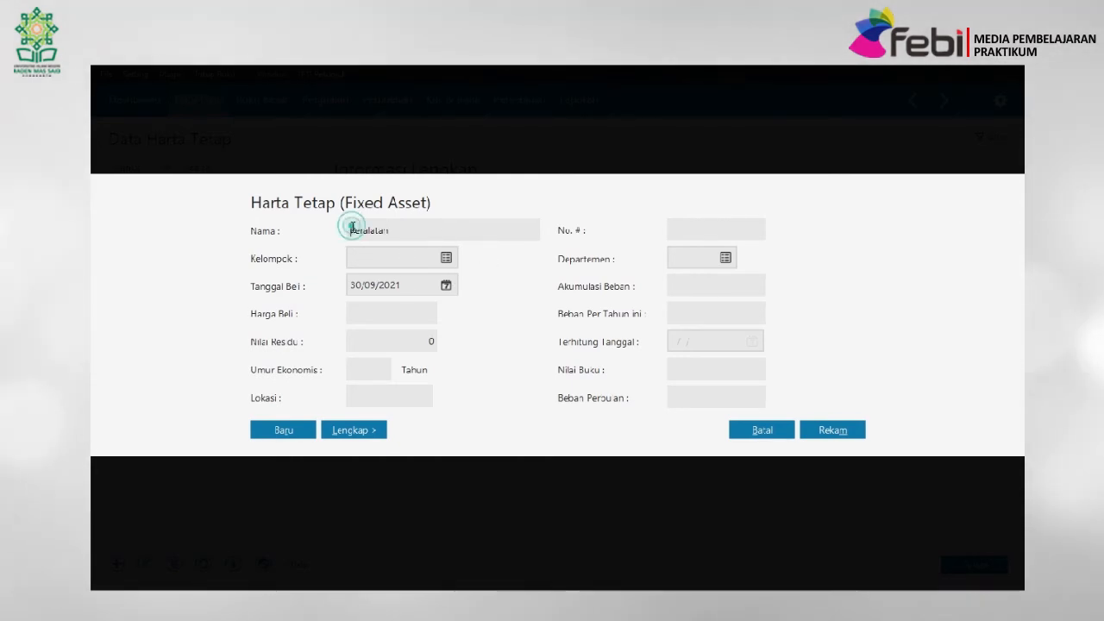
type("Mesi")
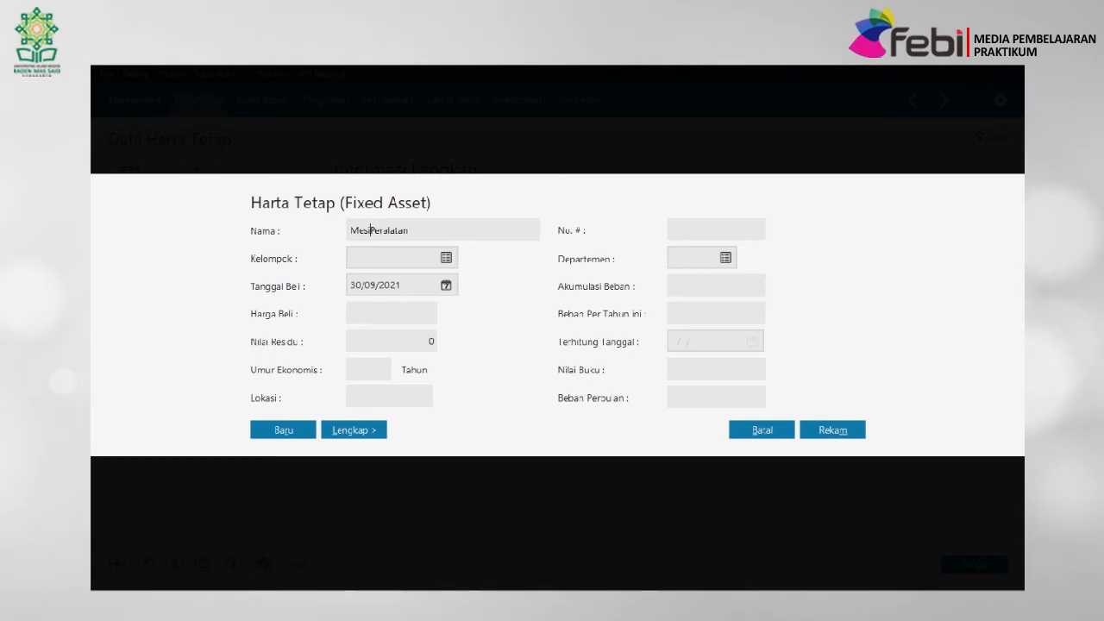
type("n")
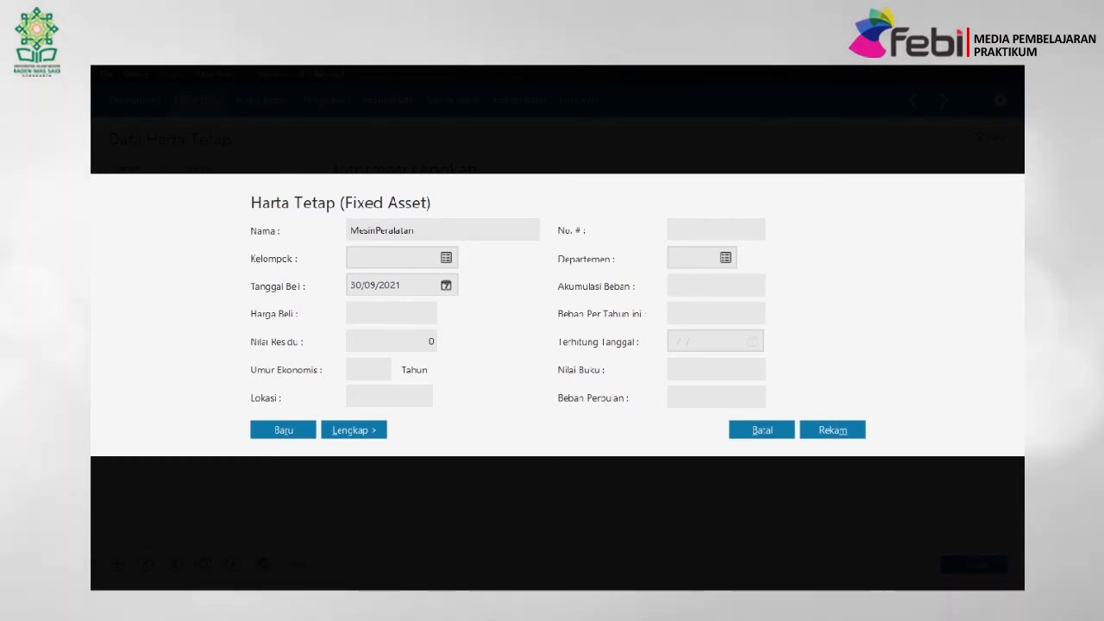
key("ctrl+a")
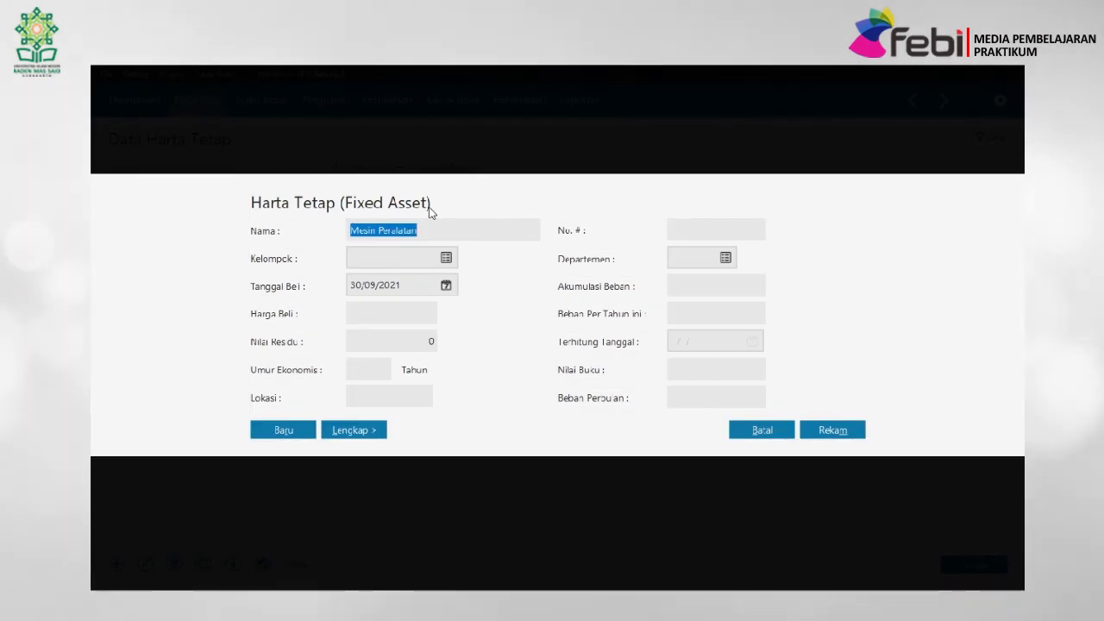
Change the Mesin dan Peralatan group's economic life from 4 to 5 years and assign it to the asset.
left_click(446, 258)
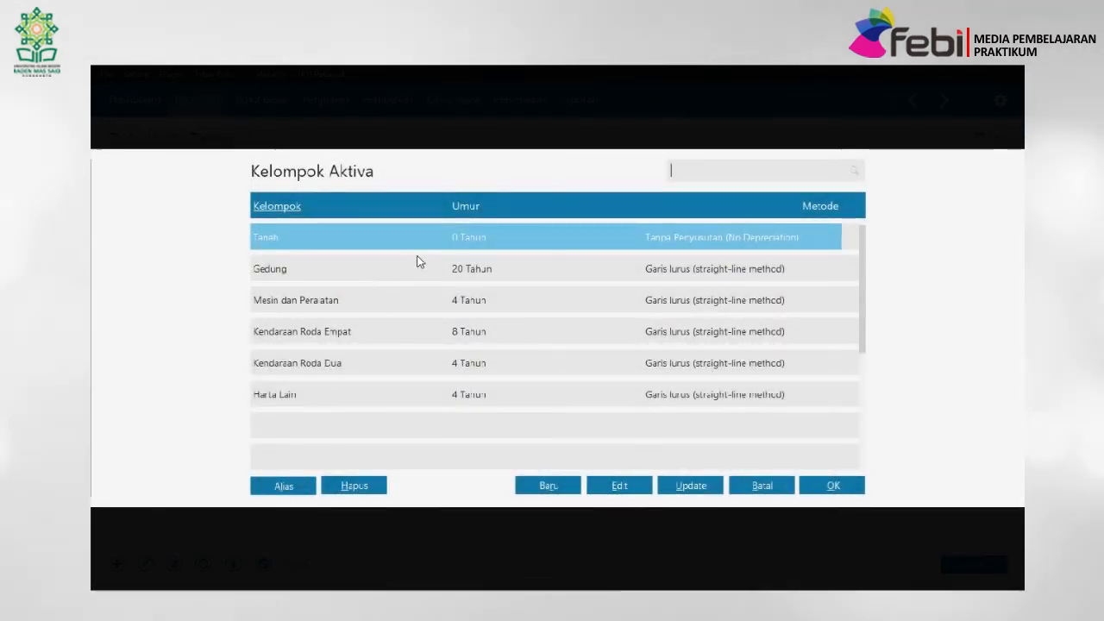
left_click(393, 312)
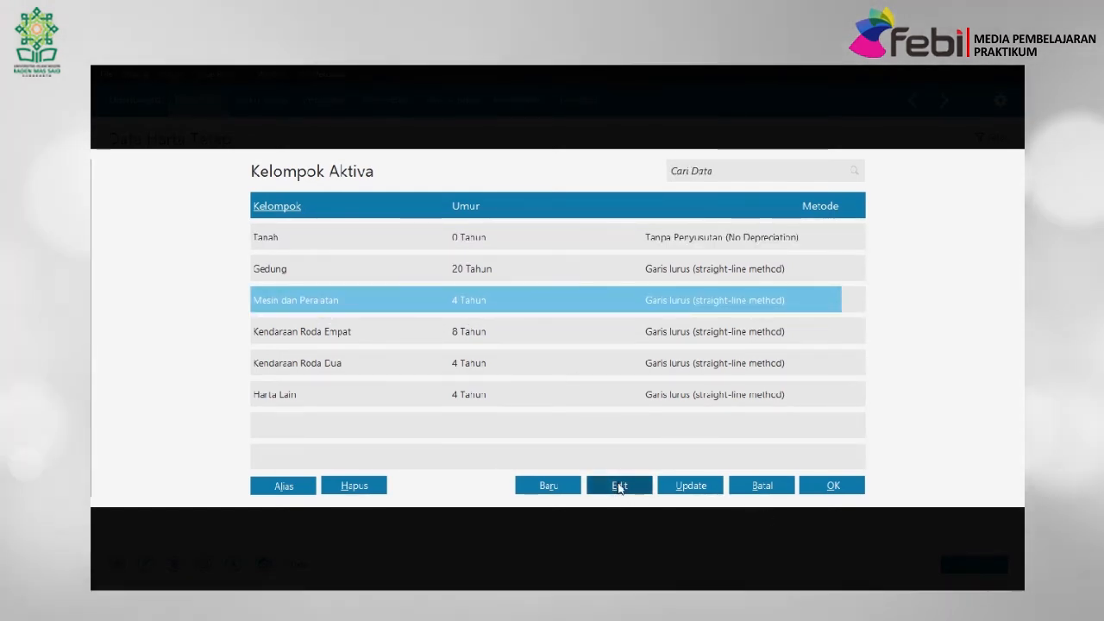
left_click(620, 485)
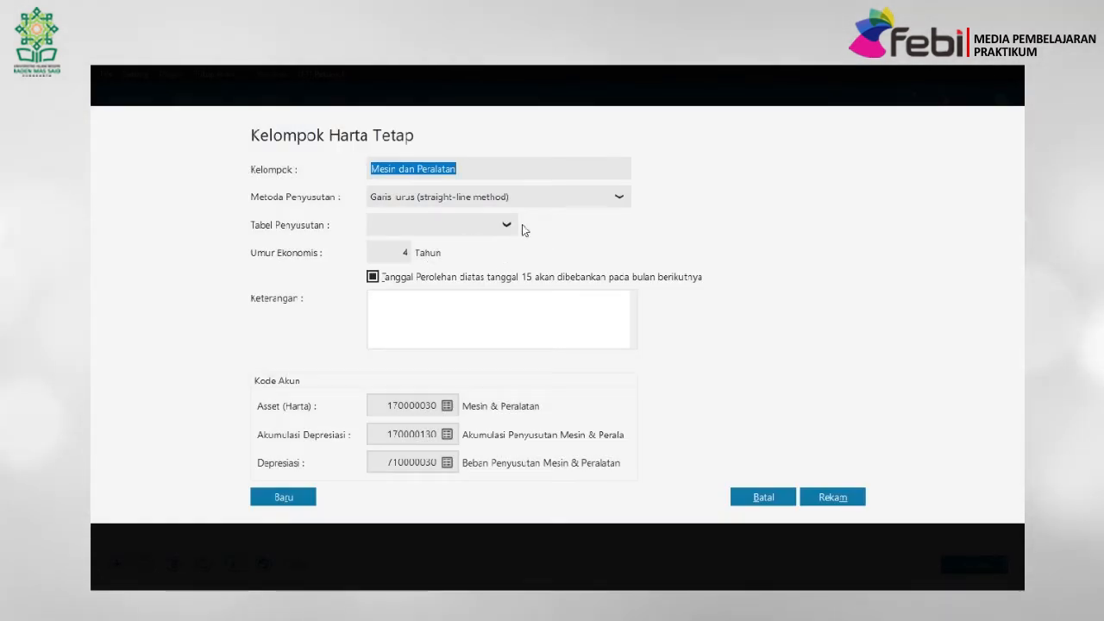
key("alt+Tab")
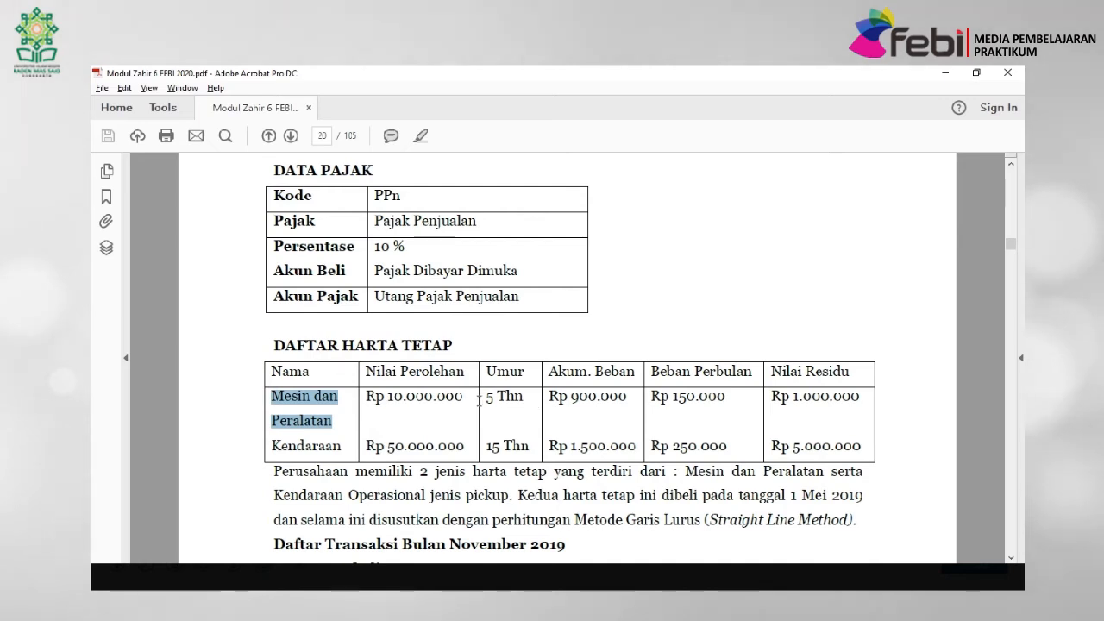
key("alt+Tab")
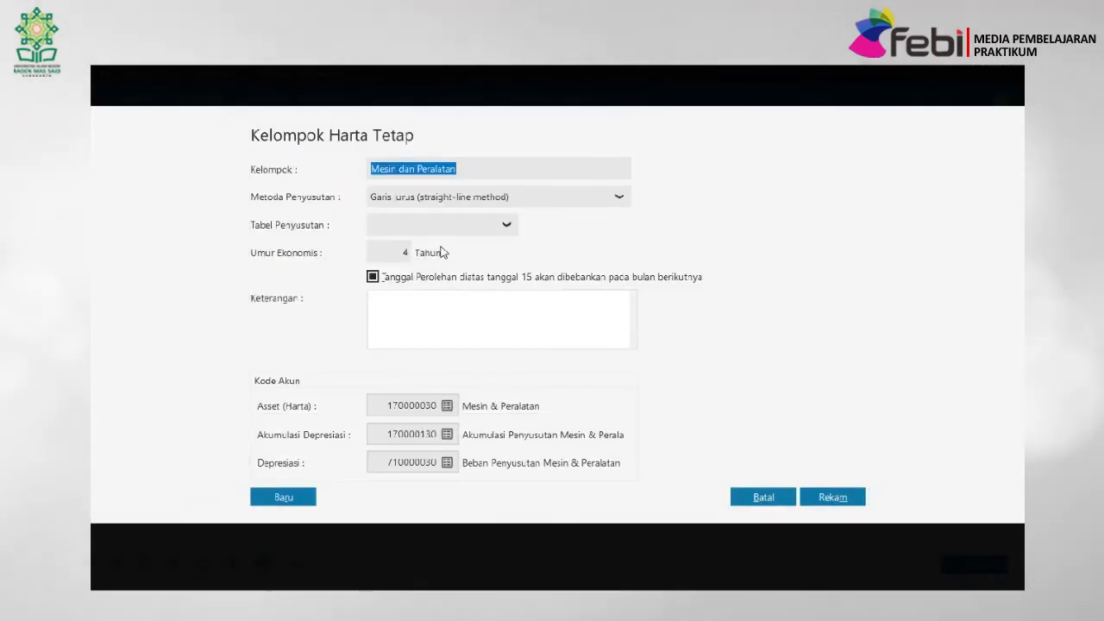
type("5")
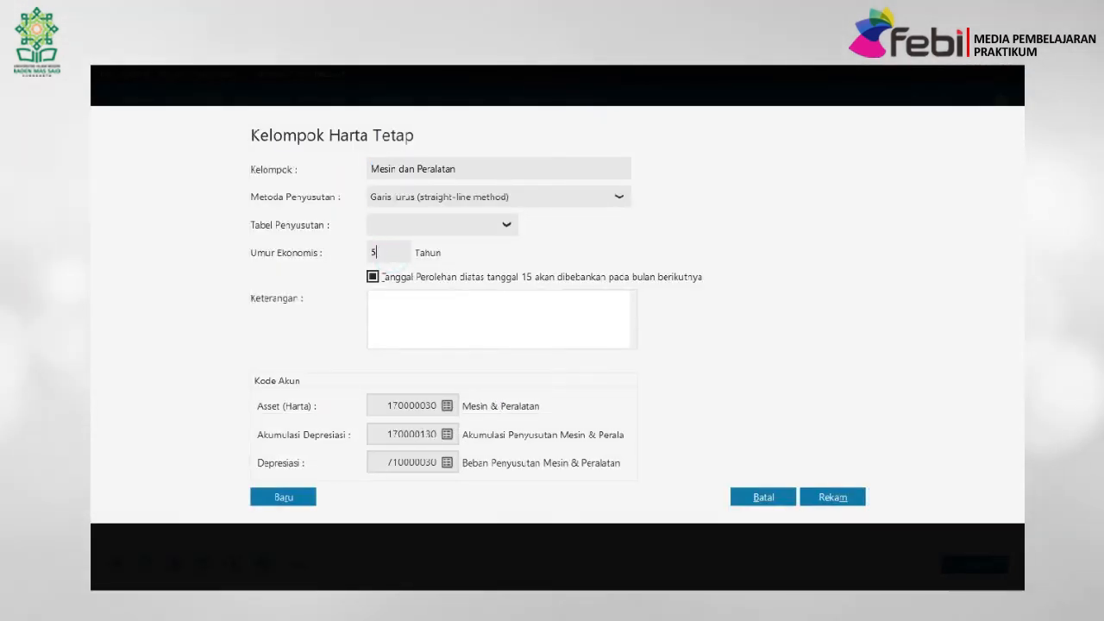
left_click(561, 250)
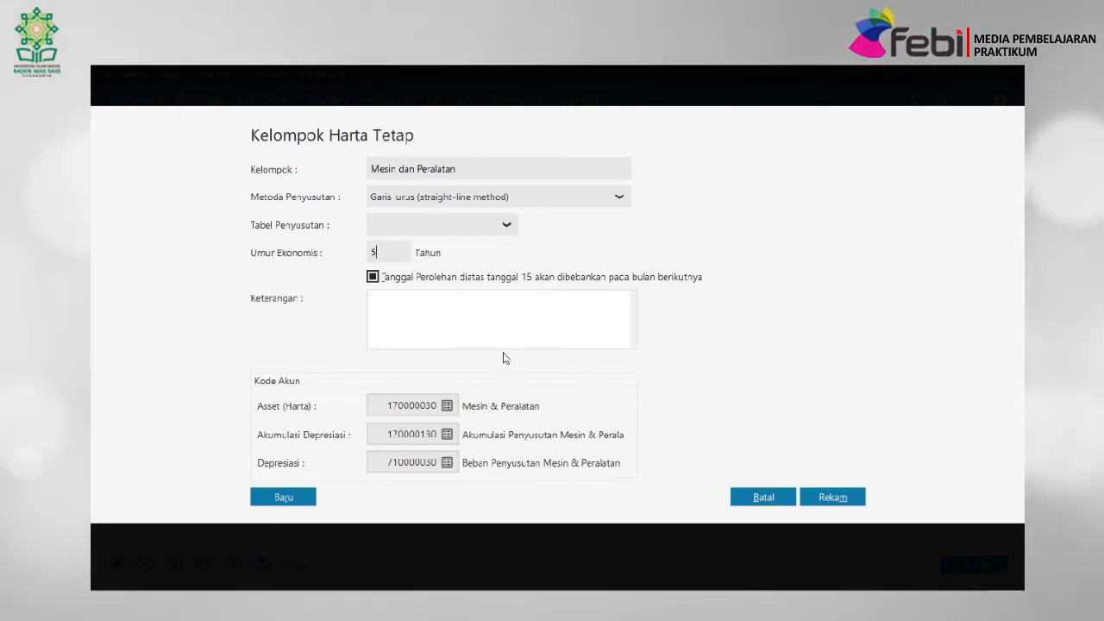
left_click(837, 498)
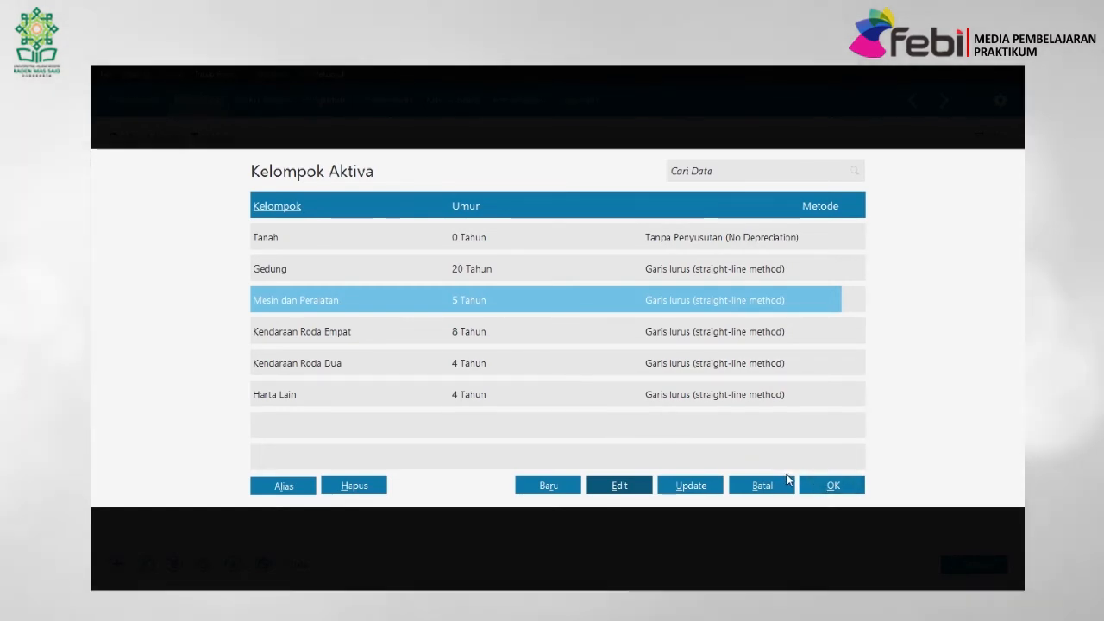
left_click(831, 486)
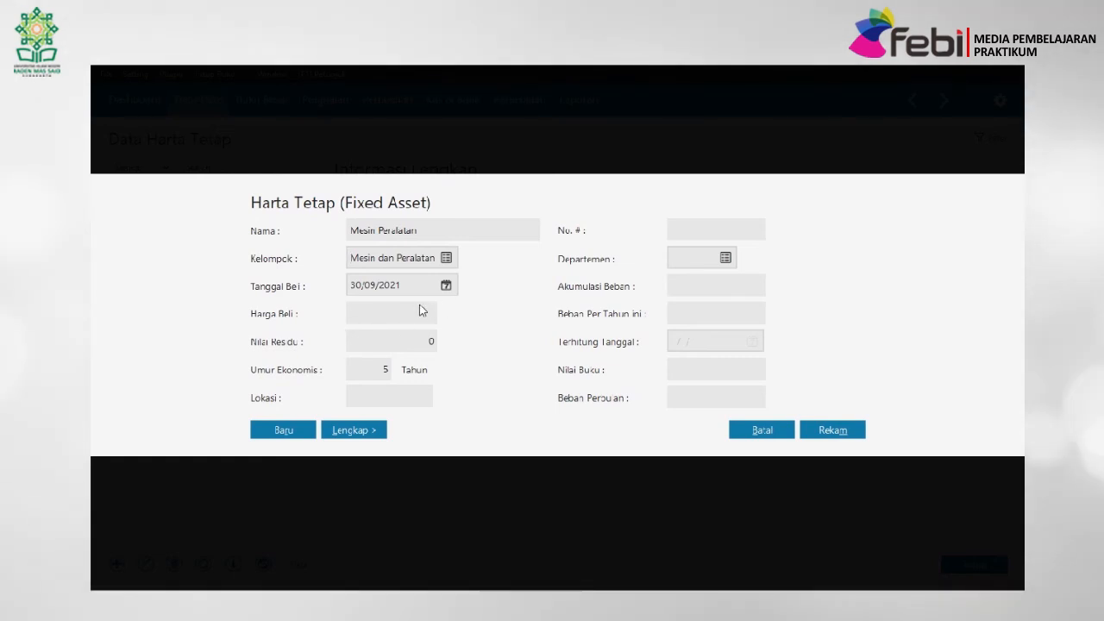
Set the asset's purchase date (Tanggal Beli) to 01/05/2019 using the calendar.
key("alt+Tab")
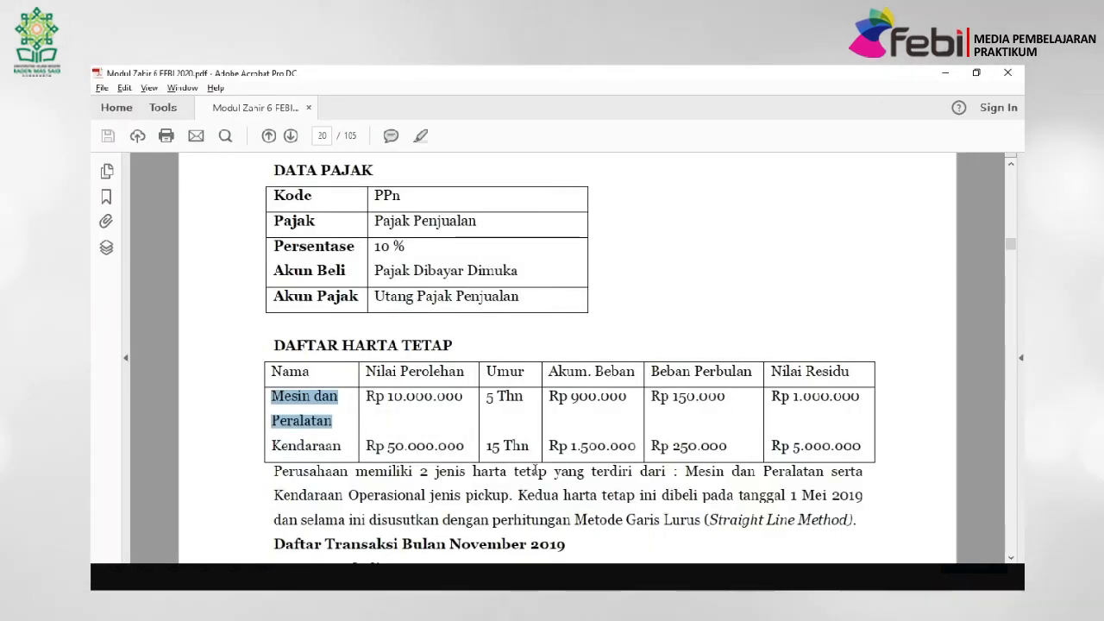
left_click(1011, 557)
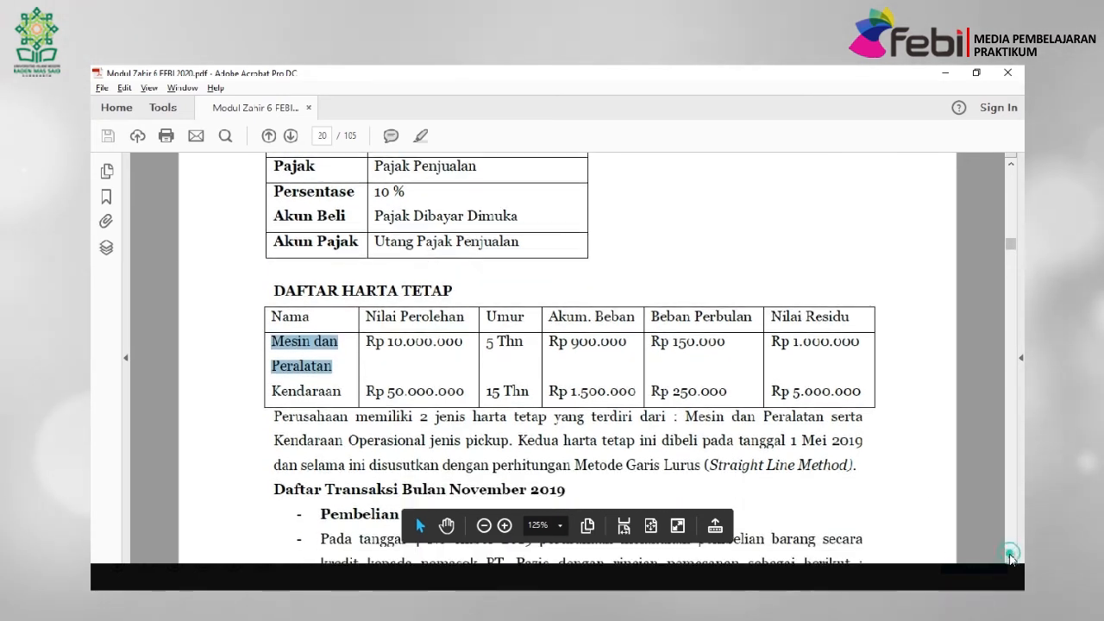
left_click(1010, 558)
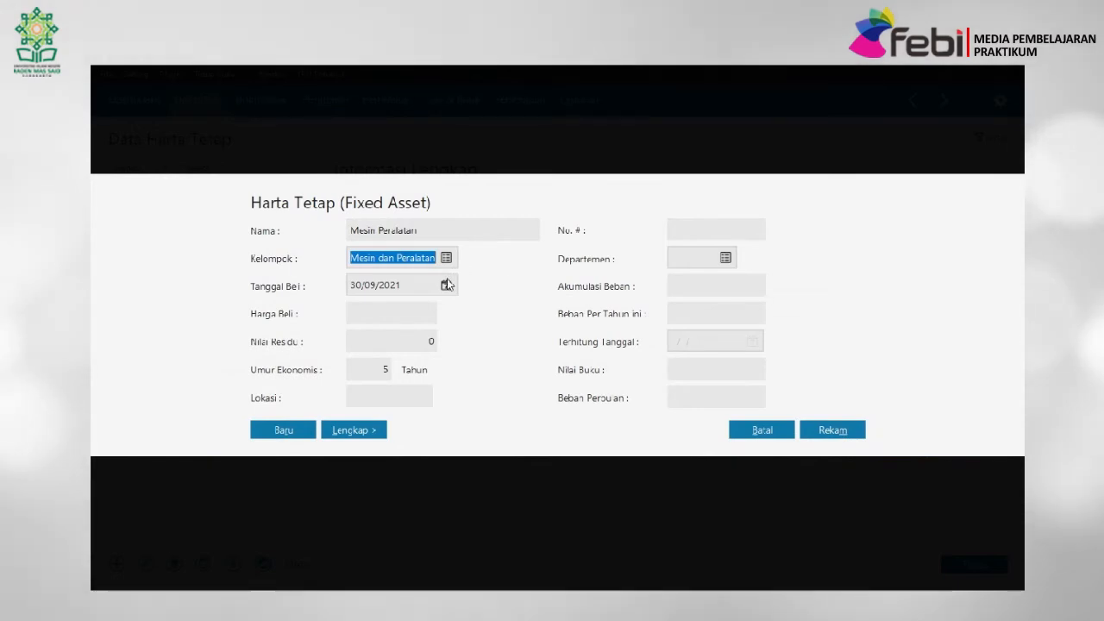
left_click(447, 284)
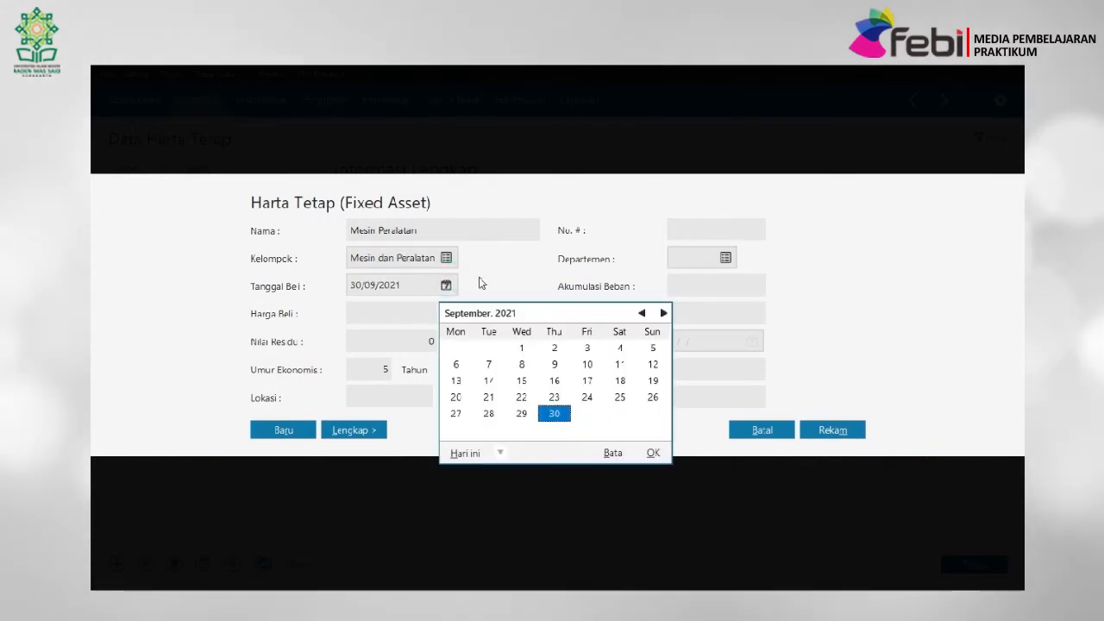
left_click(641, 313)
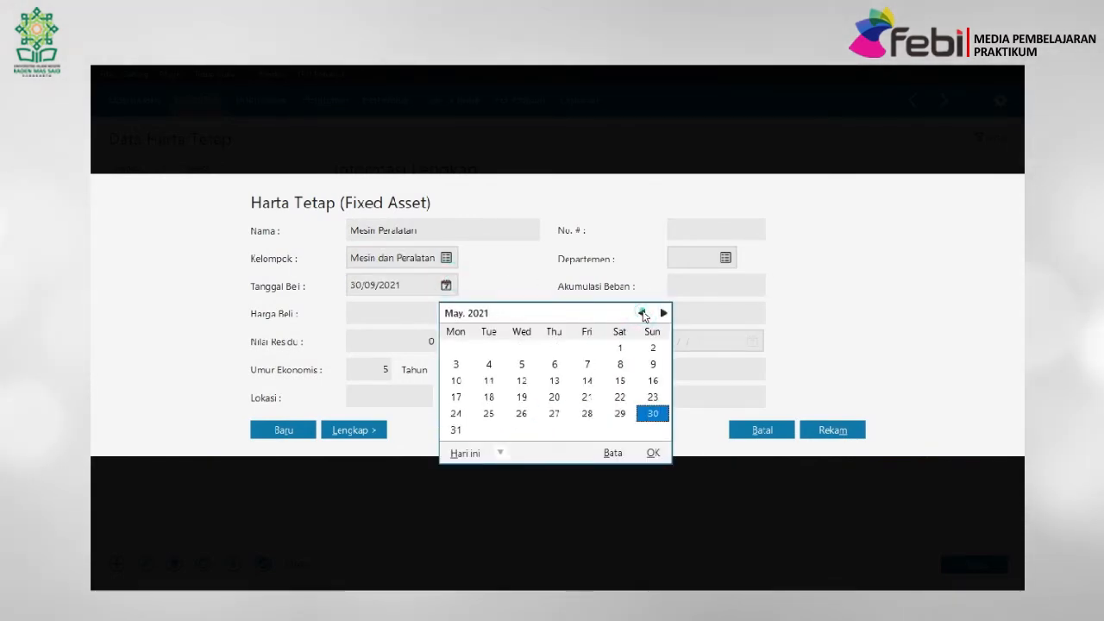
left_click(642, 312)
left_click(641, 312)
left_click(642, 312)
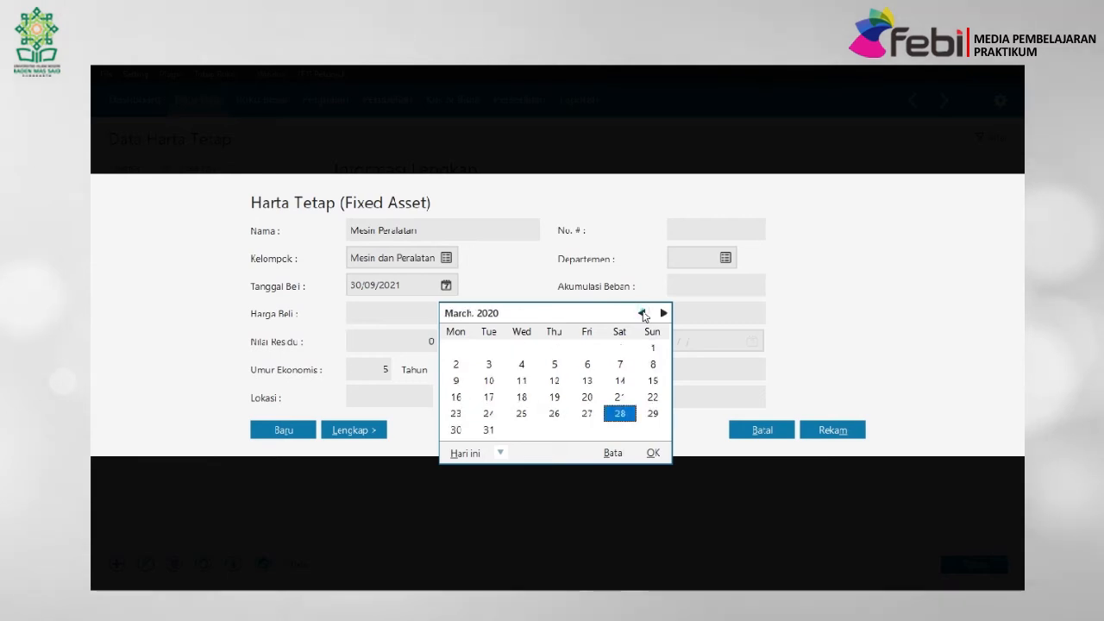
left_click(641, 312)
left_click(642, 312)
left_click(642, 312)
left_click(642, 312)
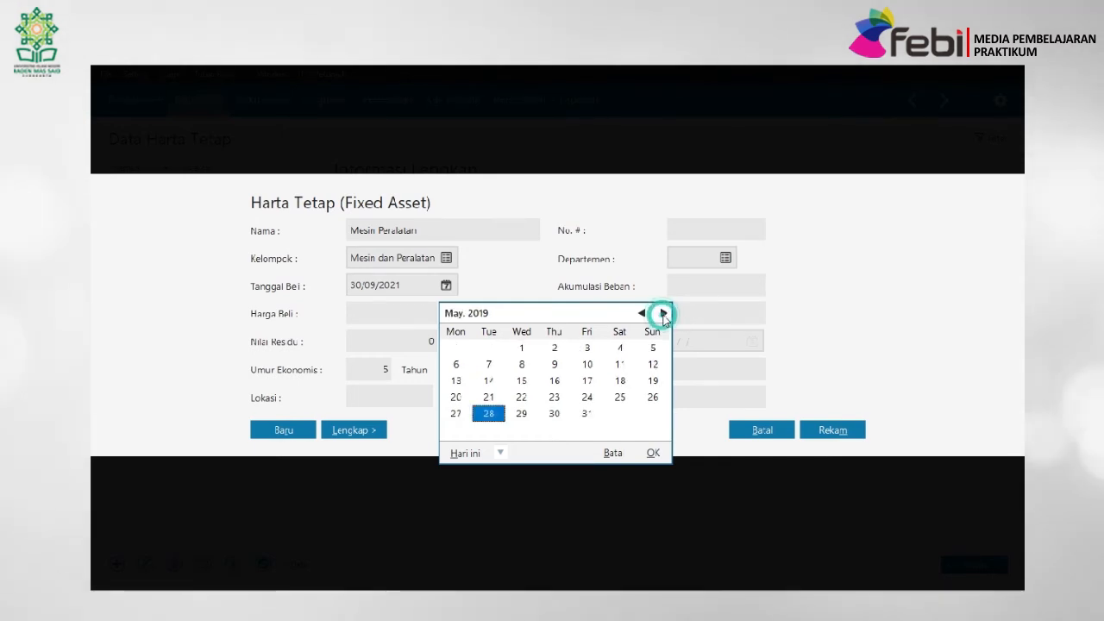
left_click(654, 456)
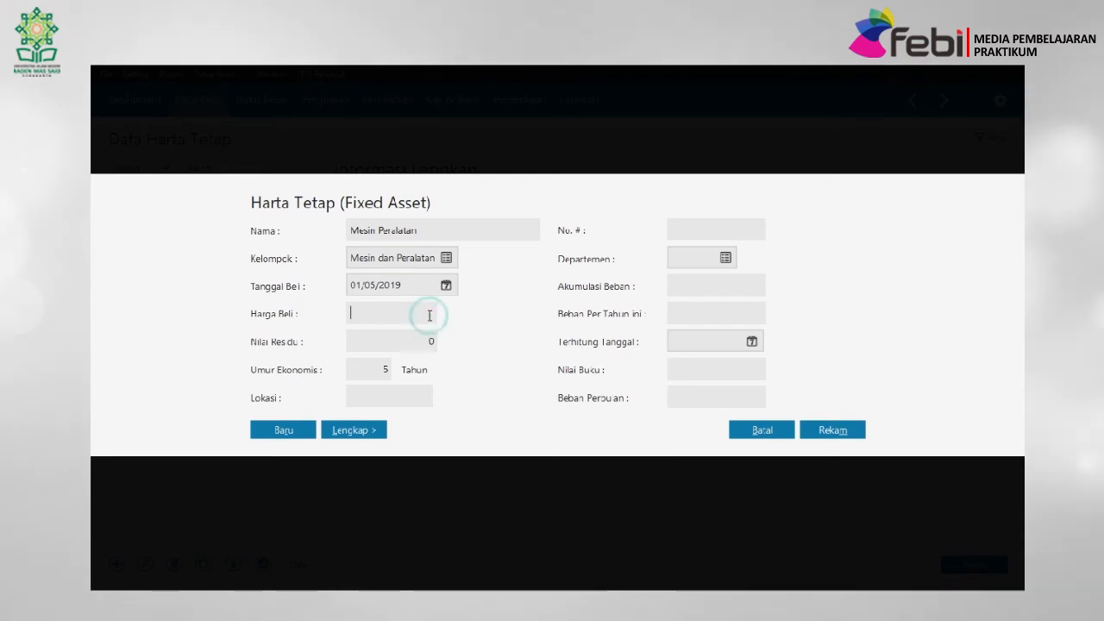
Enter purchase price 10.000.000 and residual value 1.000.000, then expand the full asset details.
key("alt+Tab")
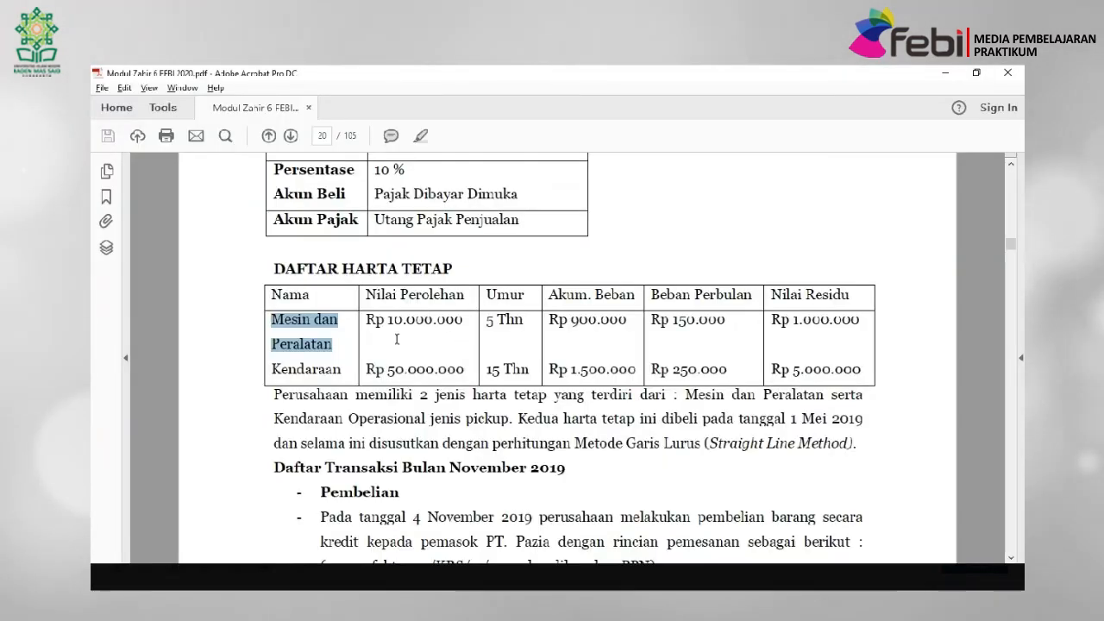
key("alt+Tab")
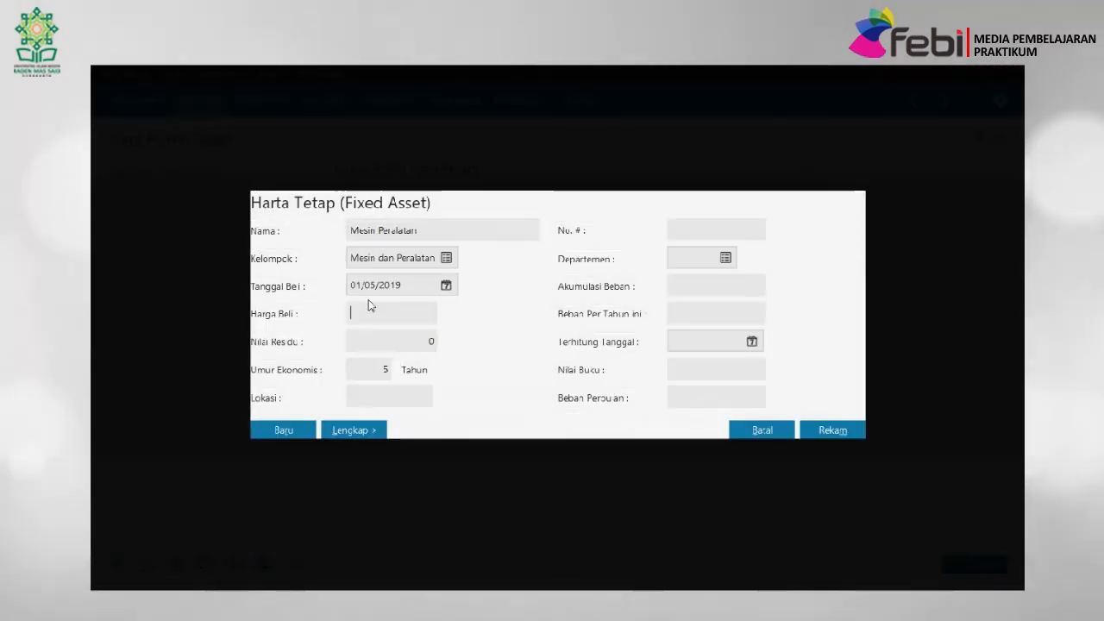
left_click(370, 310)
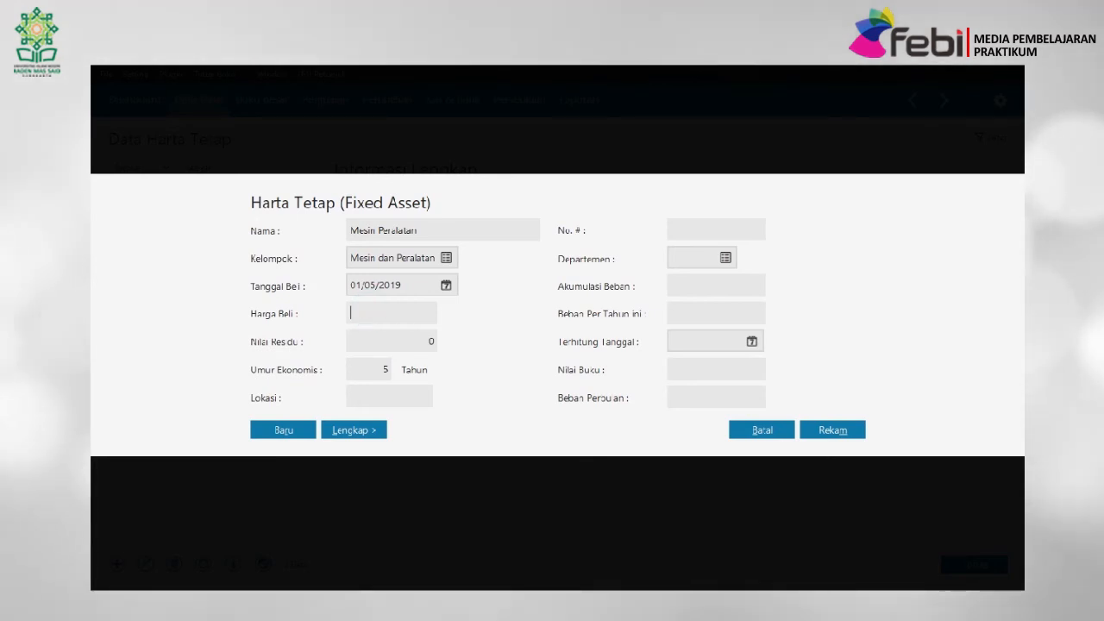
type("10000000")
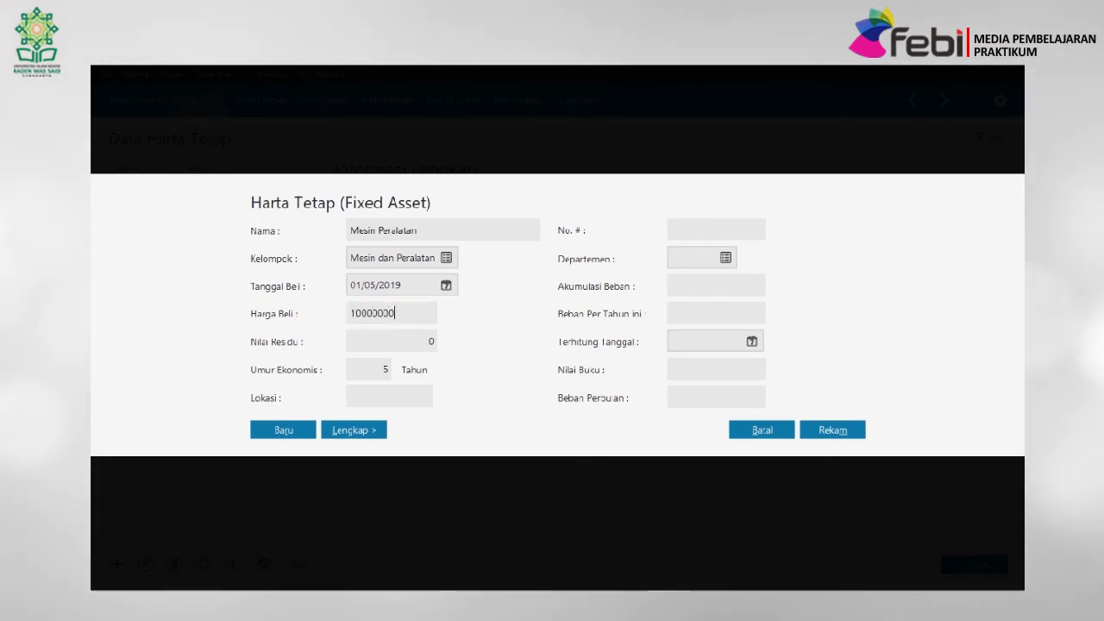
key("Tab")
key("alt+Tab")
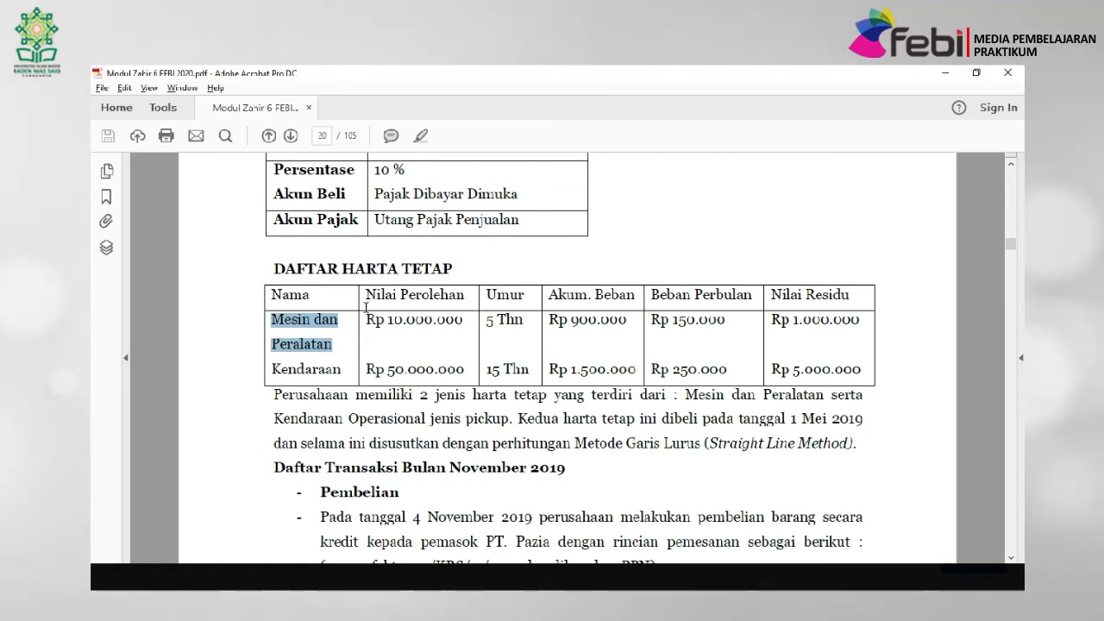
left_click(798, 321)
key("alt+Tab")
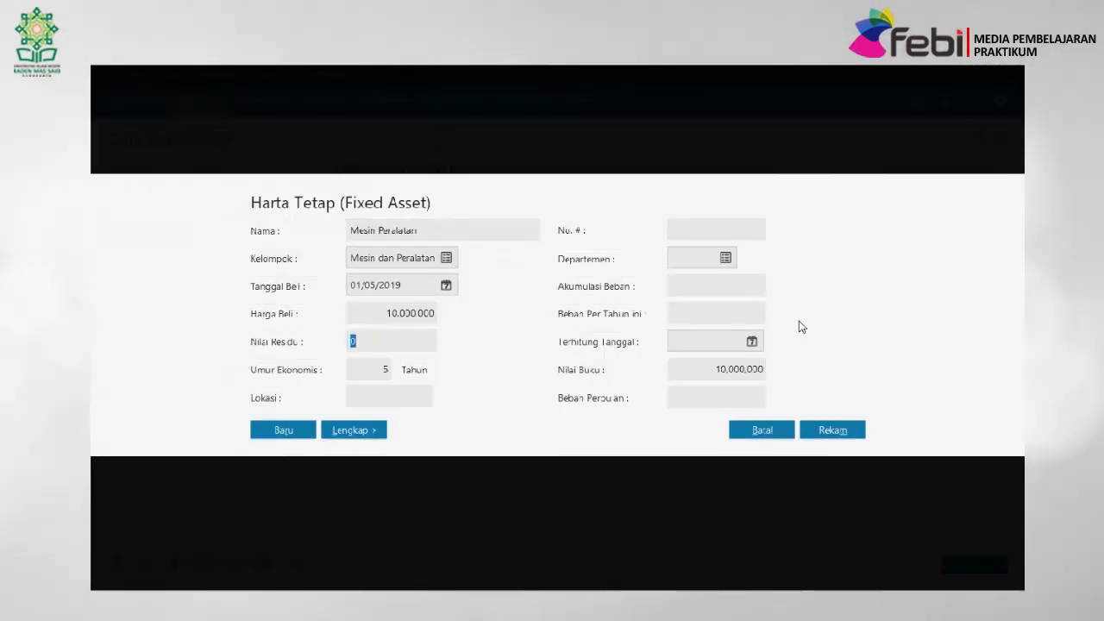
type("1000000")
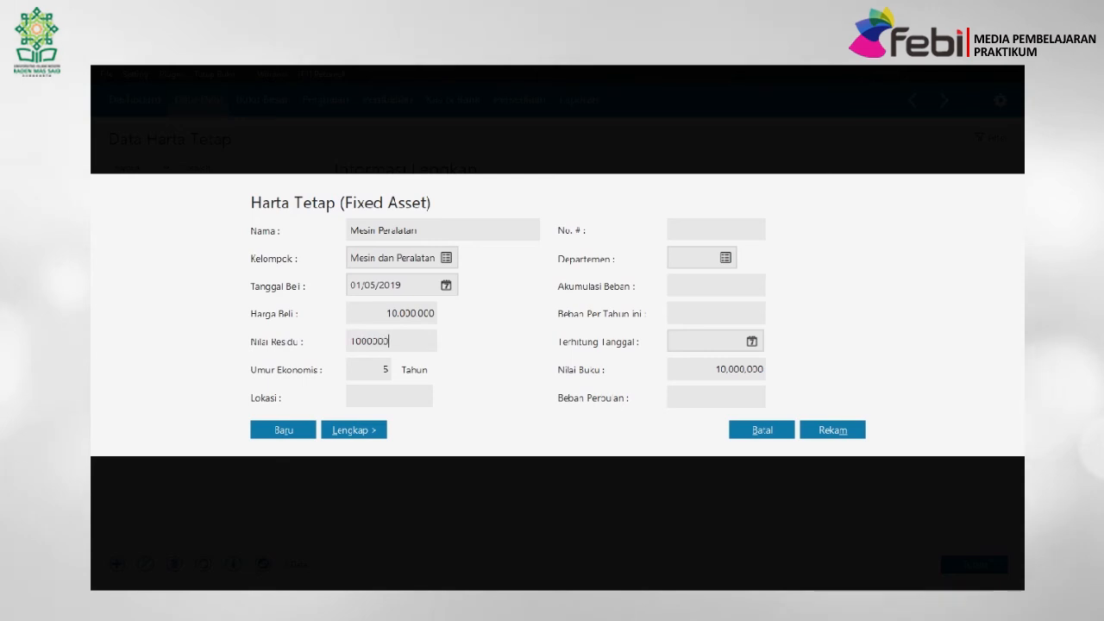
key("Tab")
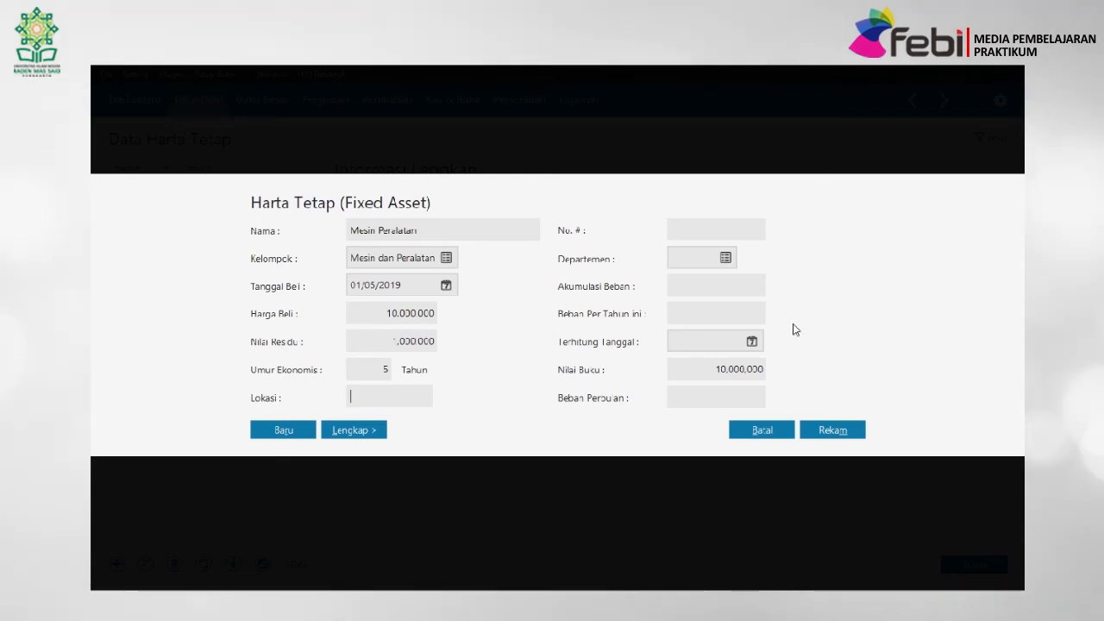
key("Tab")
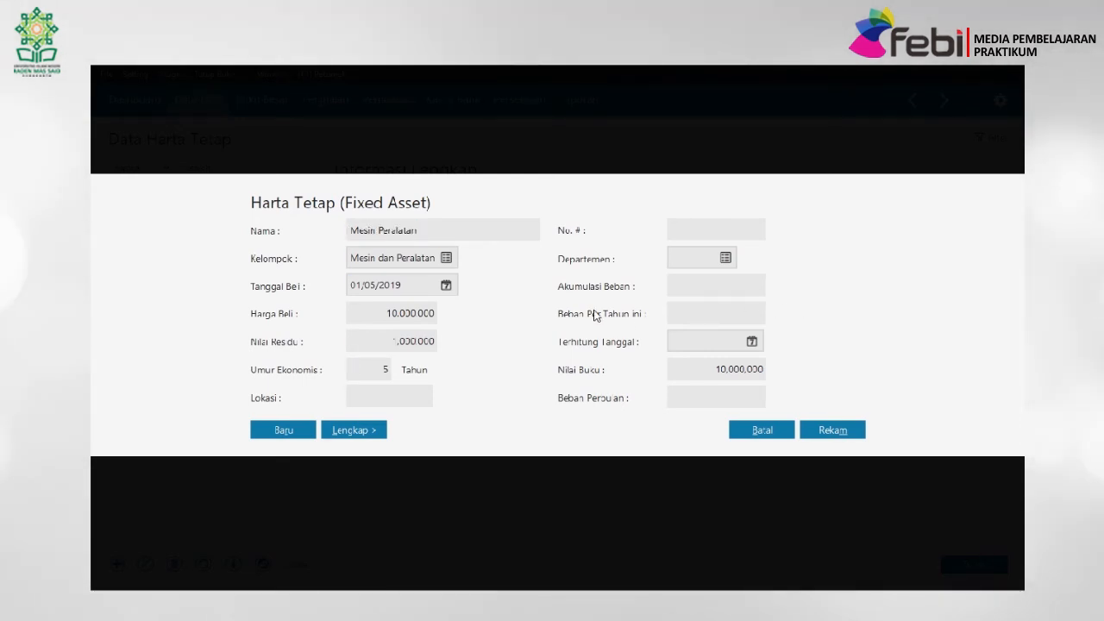
left_click(383, 430)
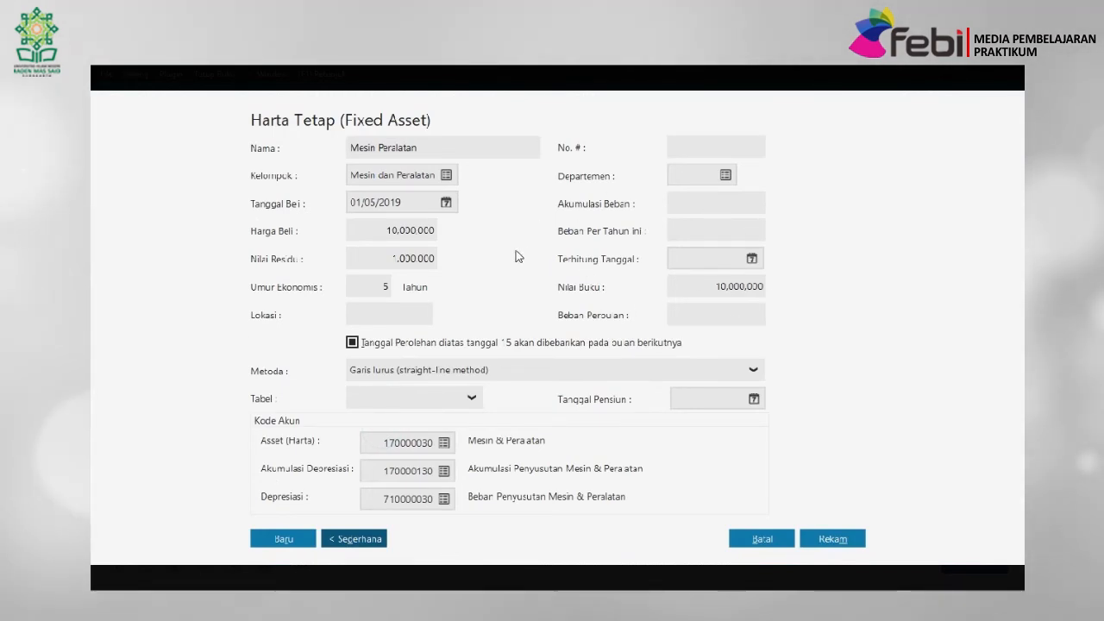
Set the Terhitung Tanggal depreciation date to 31/10/2019 using the calendar.
left_click(752, 258)
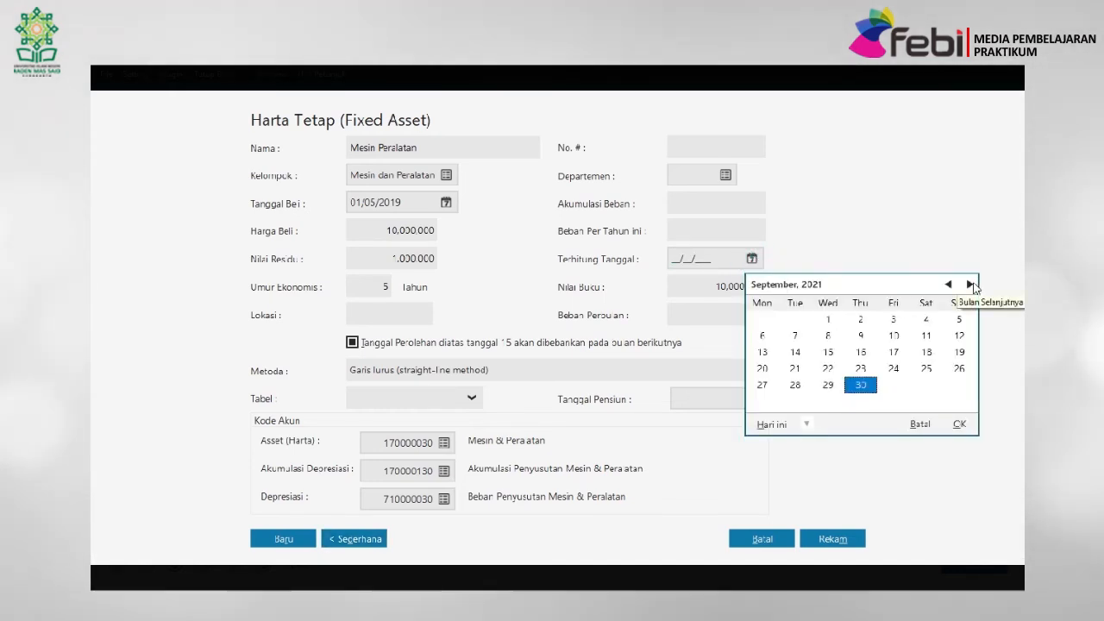
left_click(949, 285)
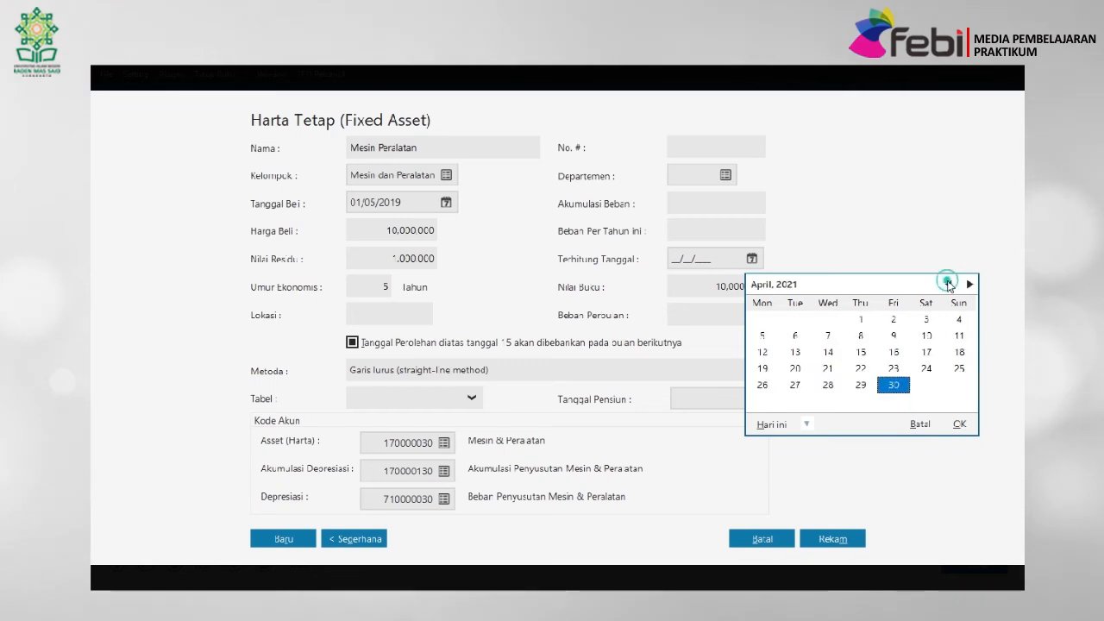
left_click(949, 285)
left_click(949, 285)
left_click(948, 285)
left_click(949, 284)
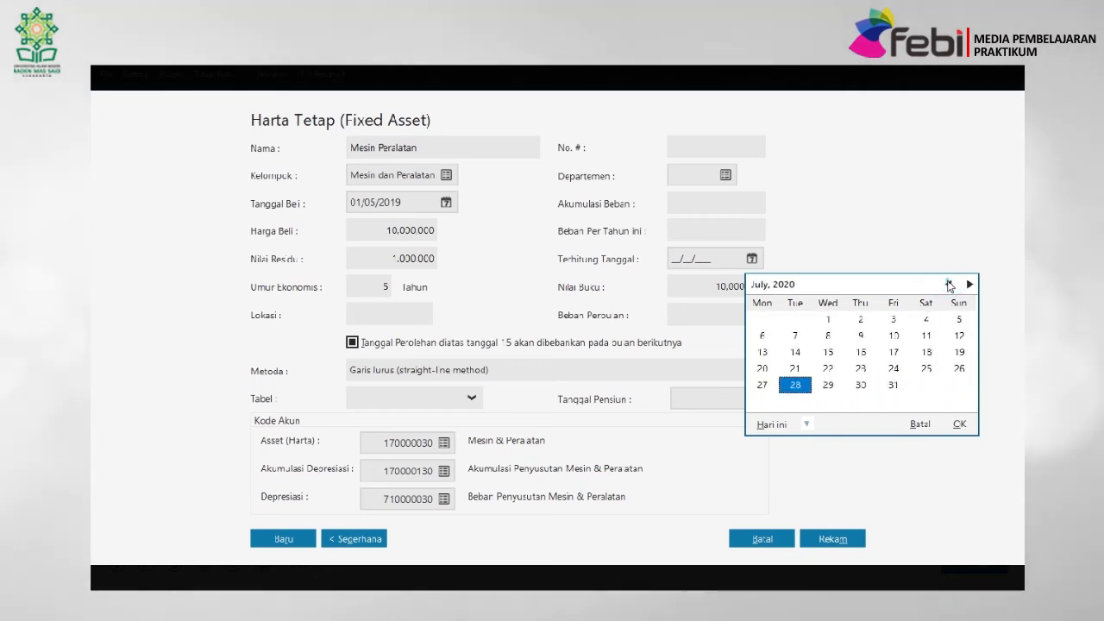
left_click(948, 284)
left_click(949, 284)
left_click(949, 285)
left_click(949, 285)
left_click(949, 285)
left_click(948, 284)
left_click(949, 285)
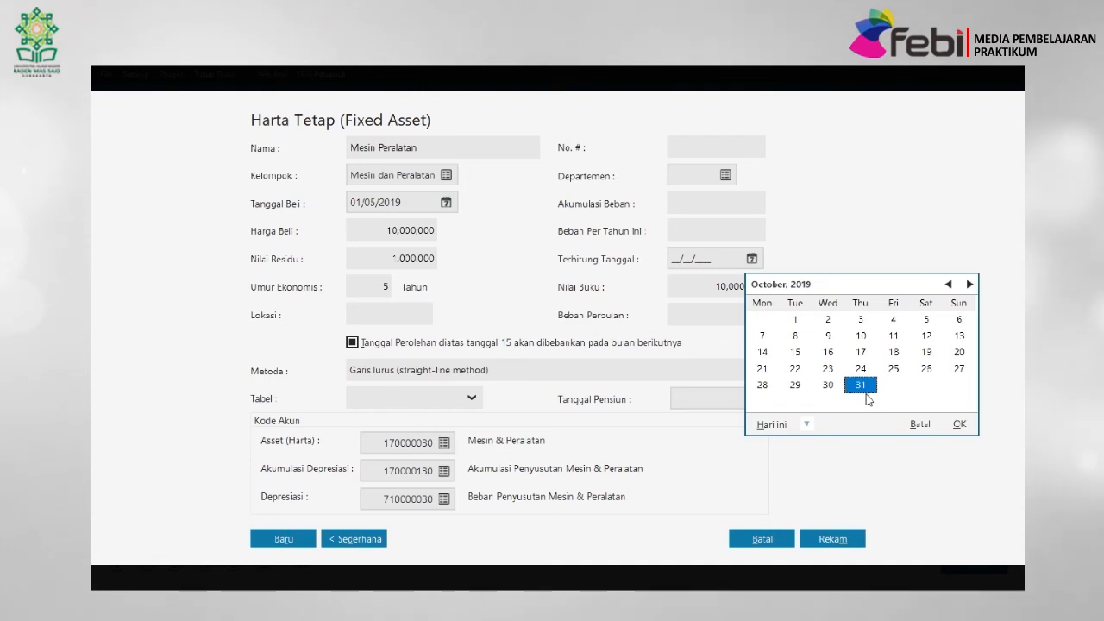
left_click(957, 425)
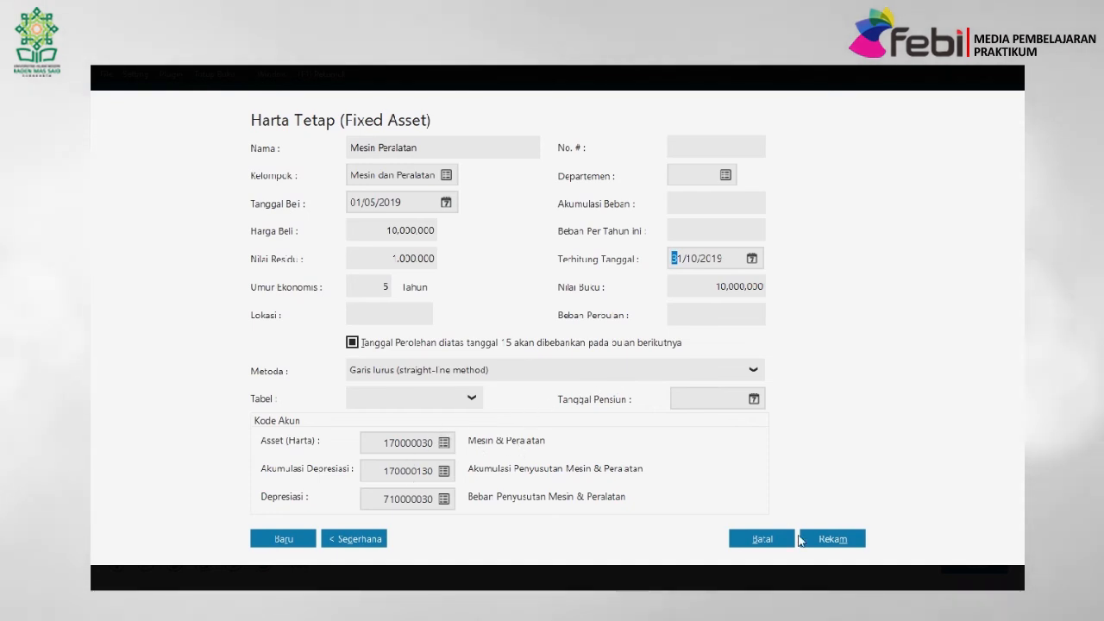
Save the asset, acknowledge the warning, and let Zahir calculate accumulated depreciation automatically.
left_click(833, 540)
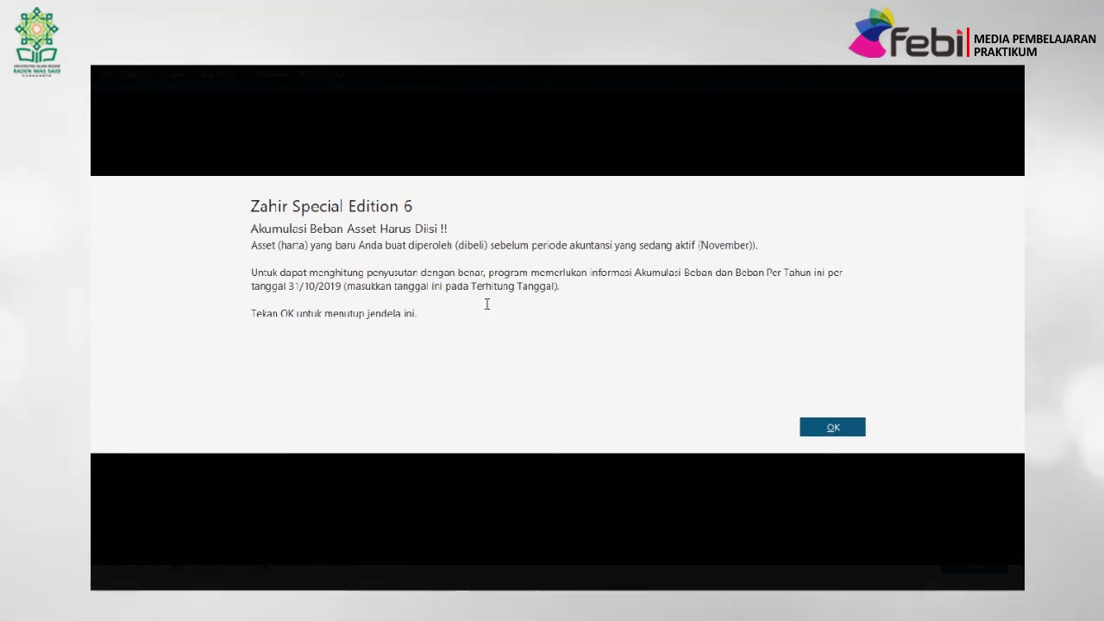
left_click(833, 427)
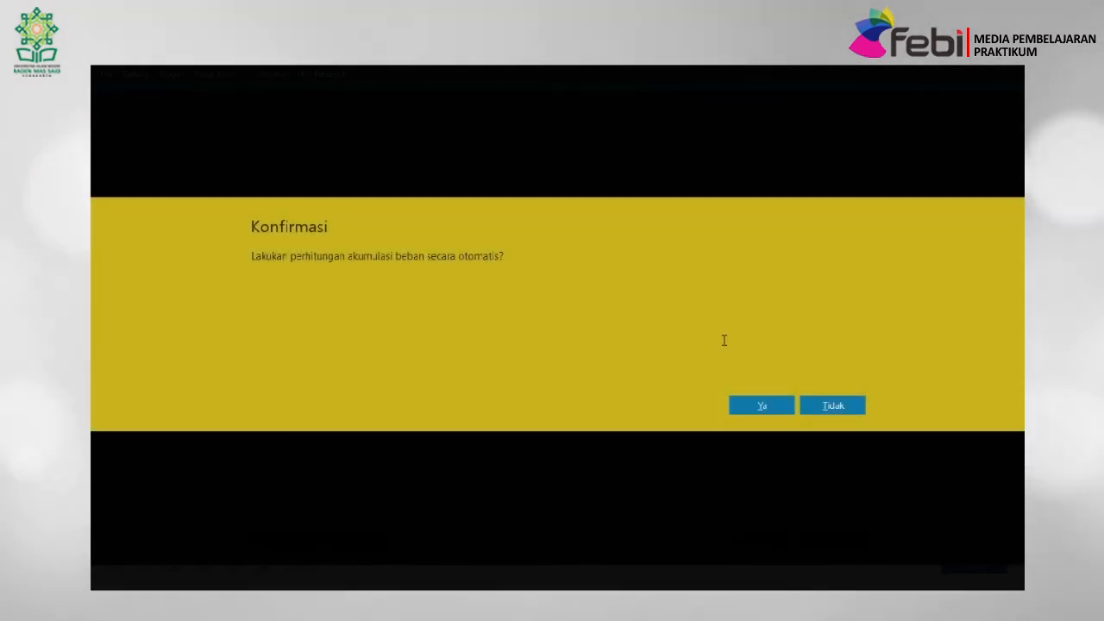
left_click(764, 407)
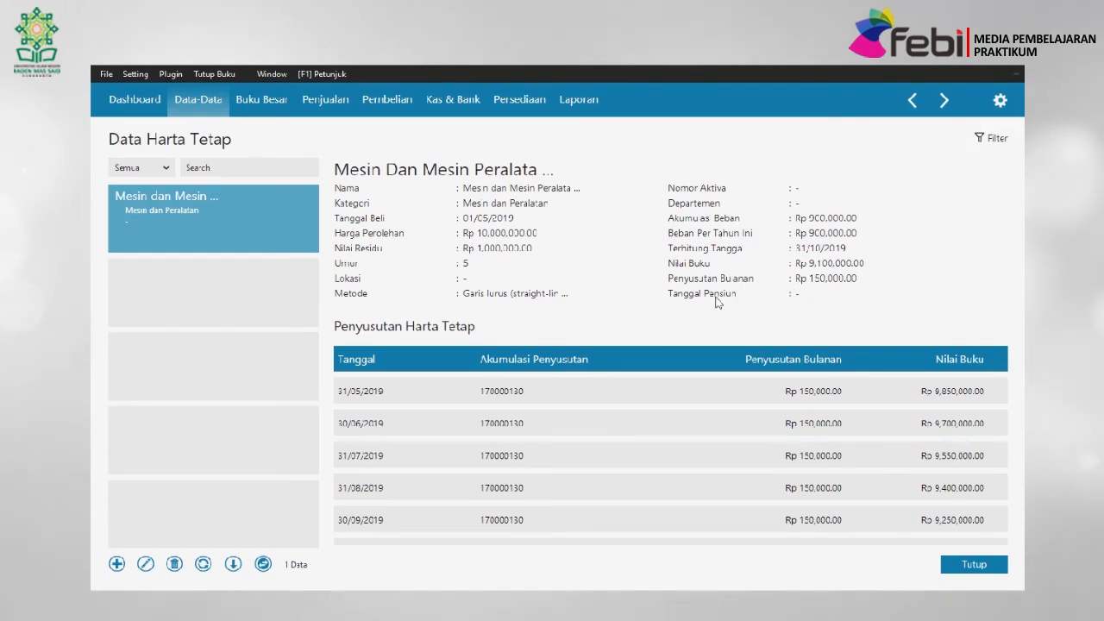
Show both fixed assets in table view, then close Data Harta Tetap.
left_click(263, 564)
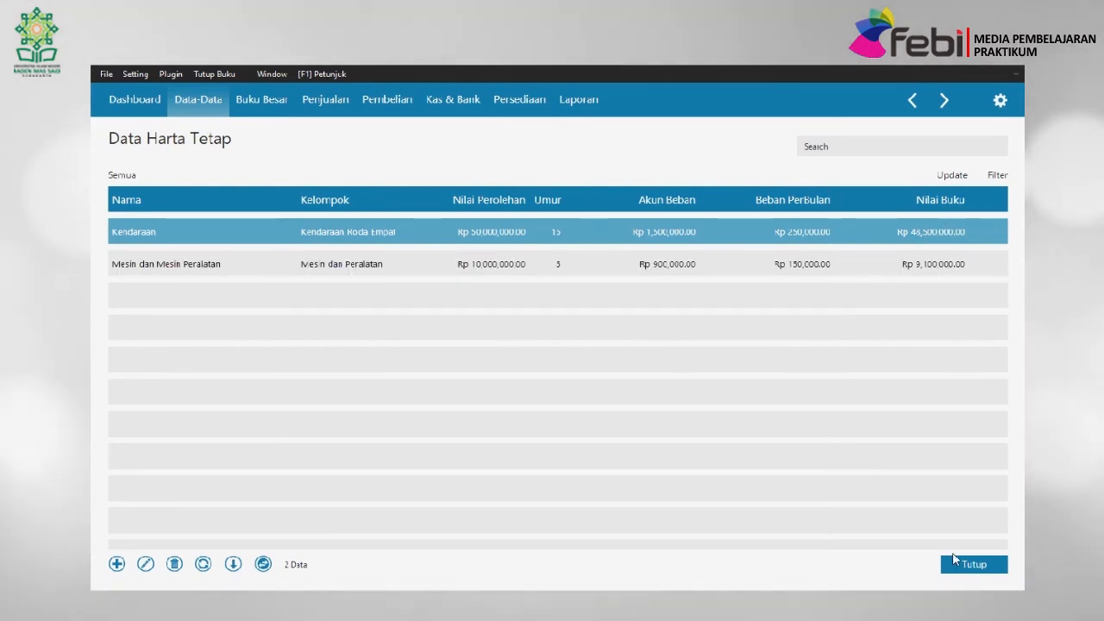
left_click(955, 562)
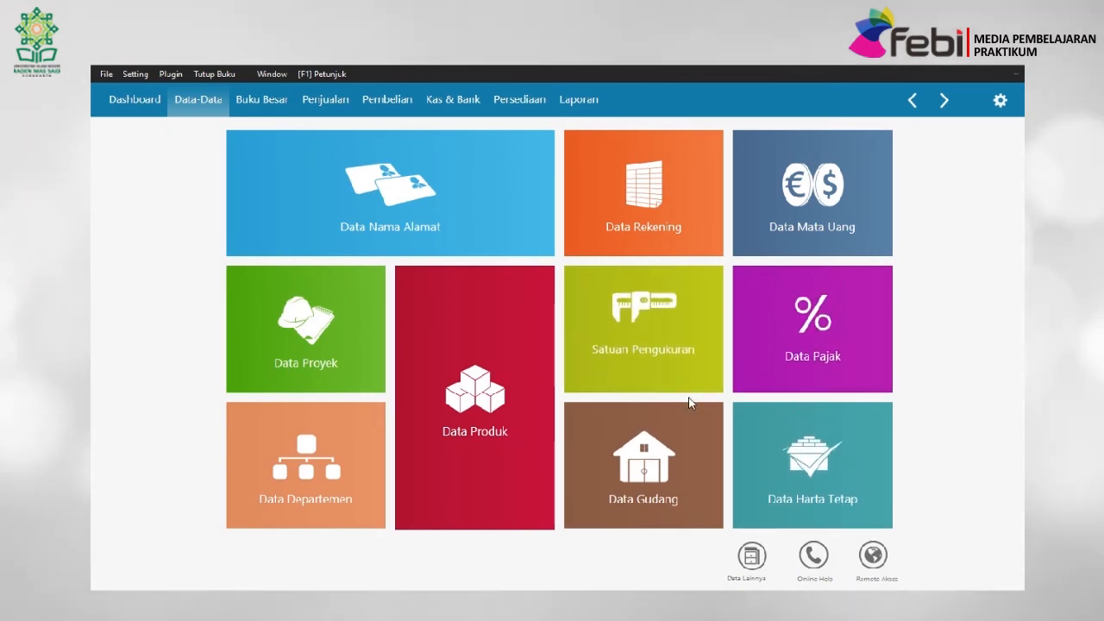
Open Password Manager from the File menu and start a new main user password.
left_click(107, 75)
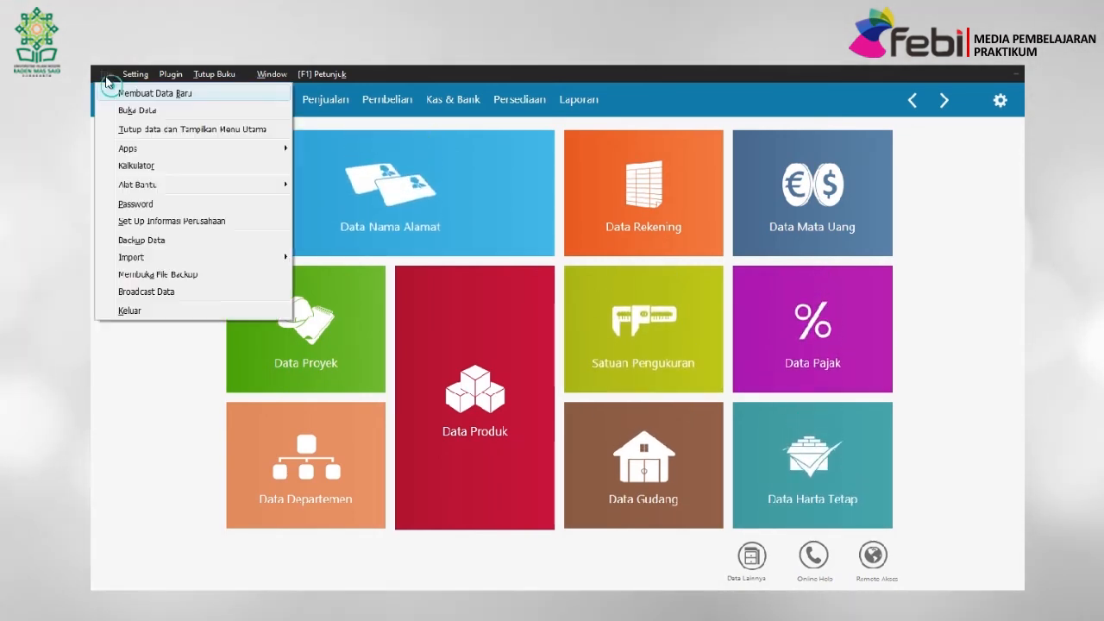
left_click(147, 204)
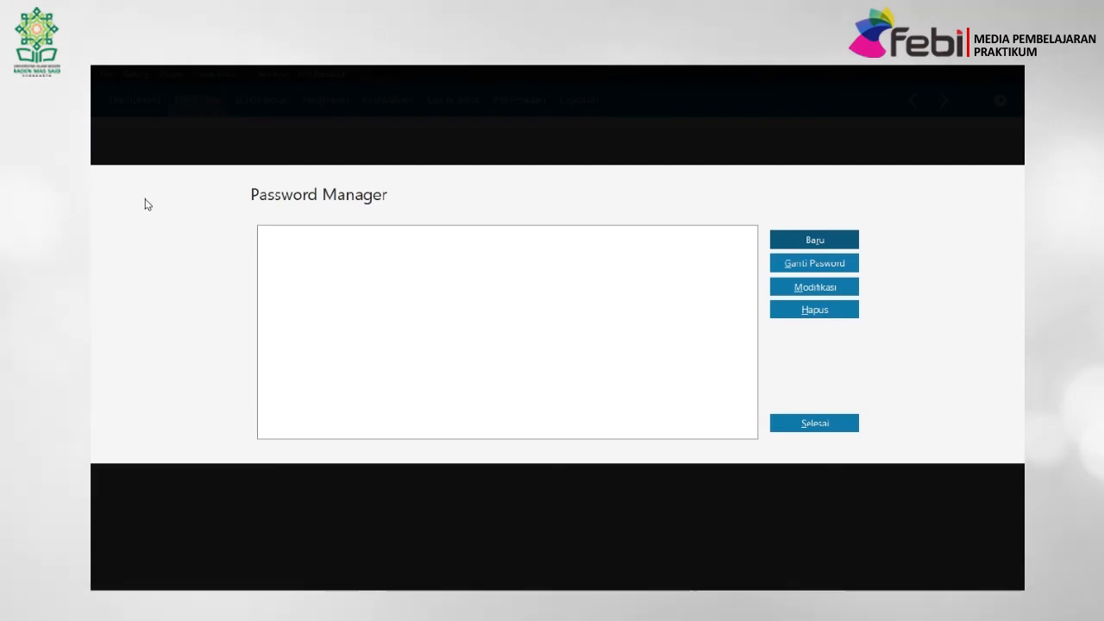
left_click(816, 240)
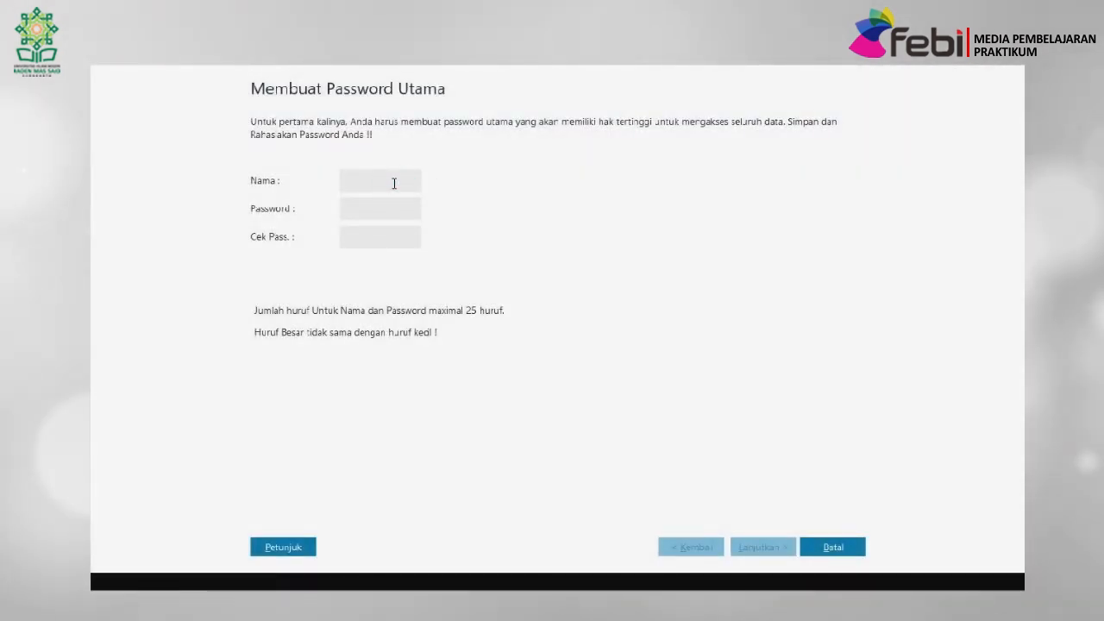
Enter 'Manajer' as the new user's name and fill in its password.
left_click(393, 182)
type("Manajer")
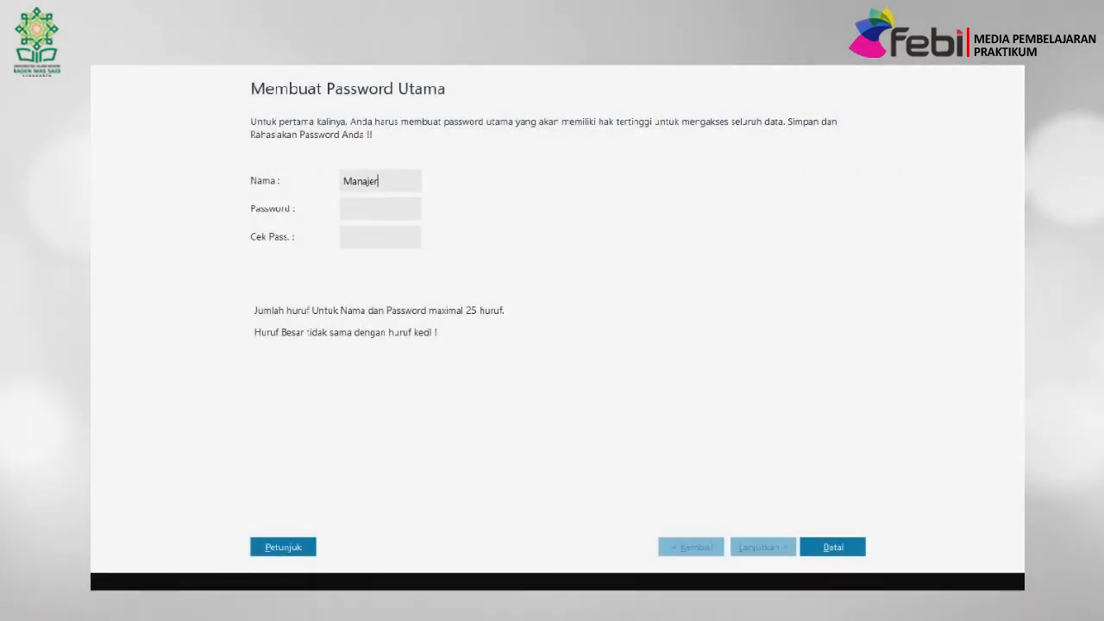
left_click(374, 204)
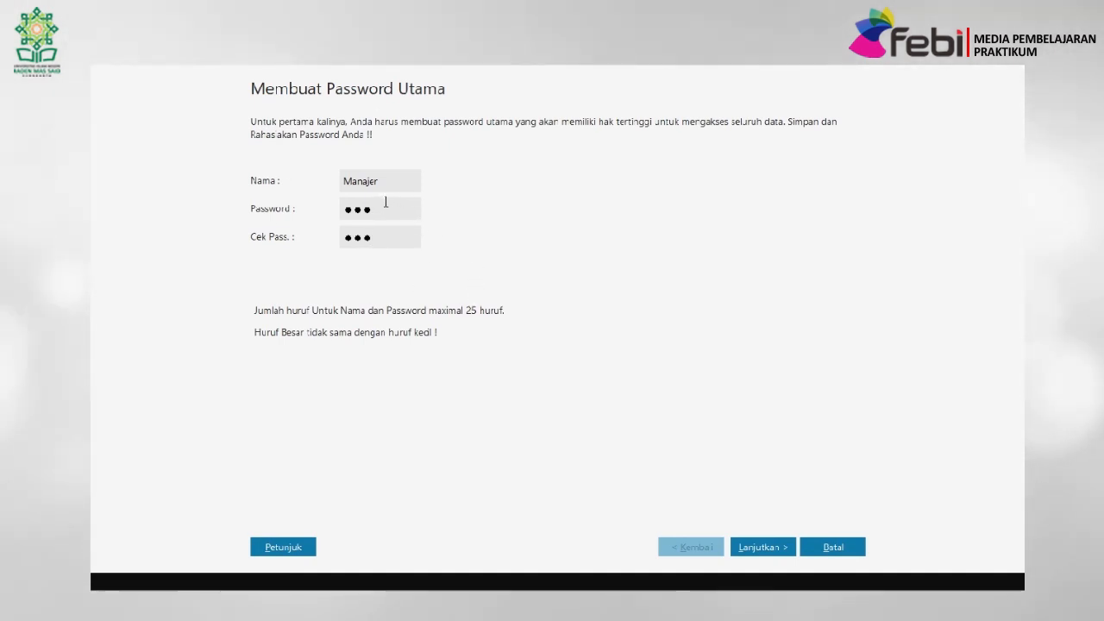
Keep every access permission checked on all wizard pages and save the Manajer user.
left_click(767, 549)
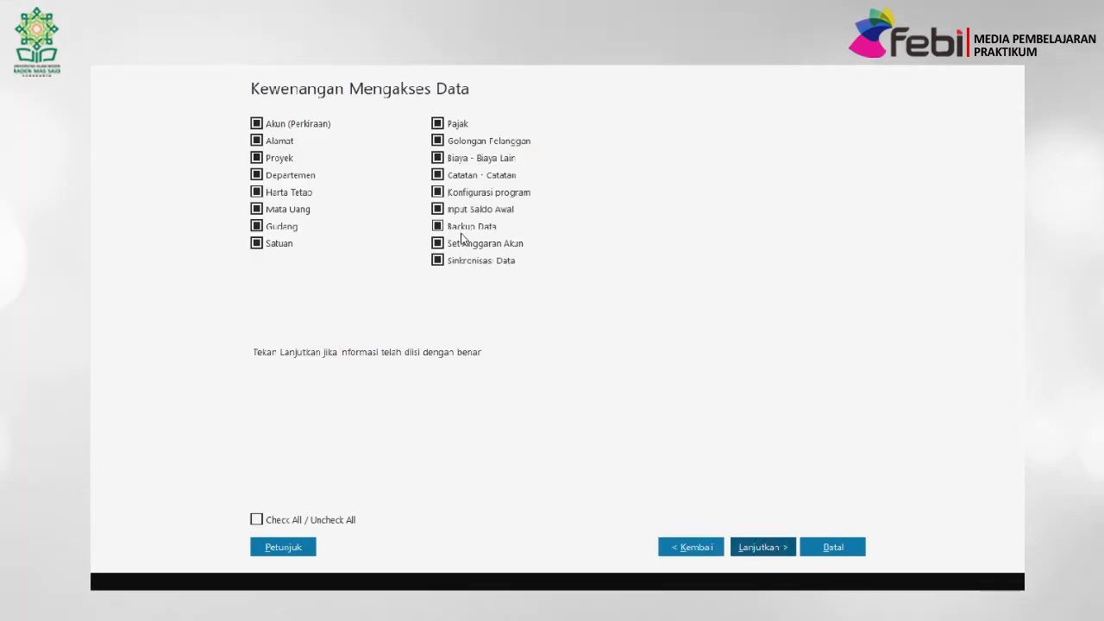
left_click(766, 548)
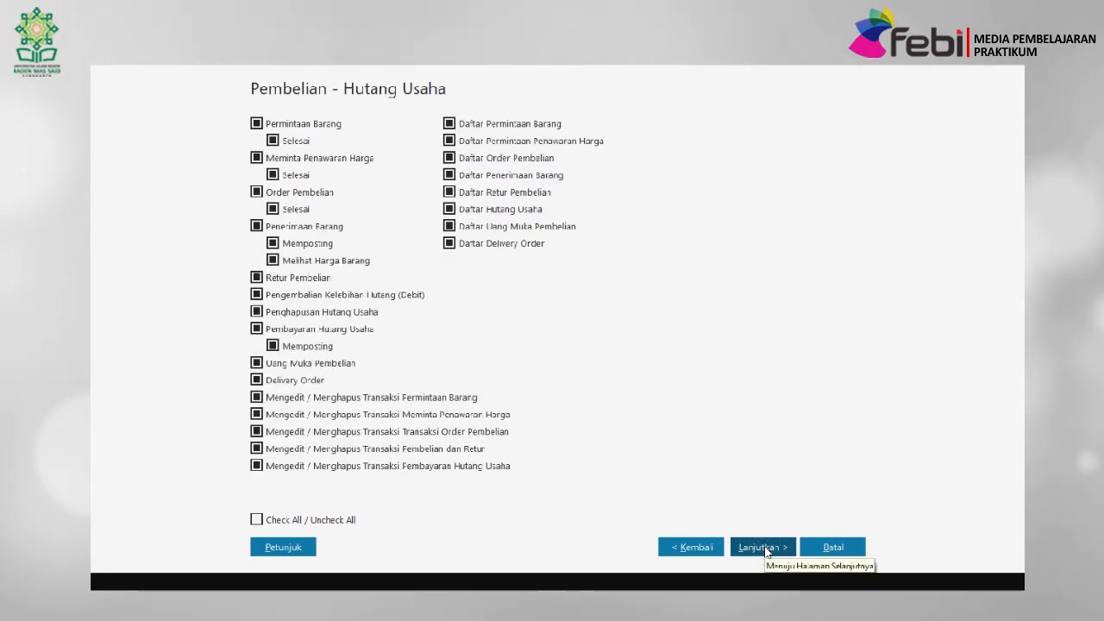
left_click(767, 548)
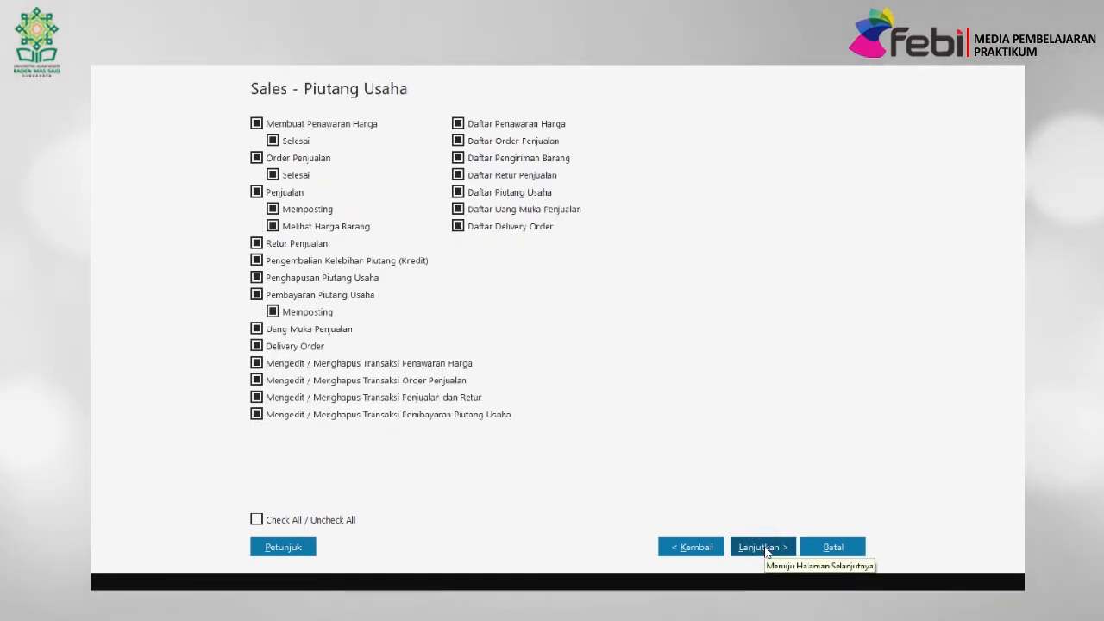
left_click(767, 548)
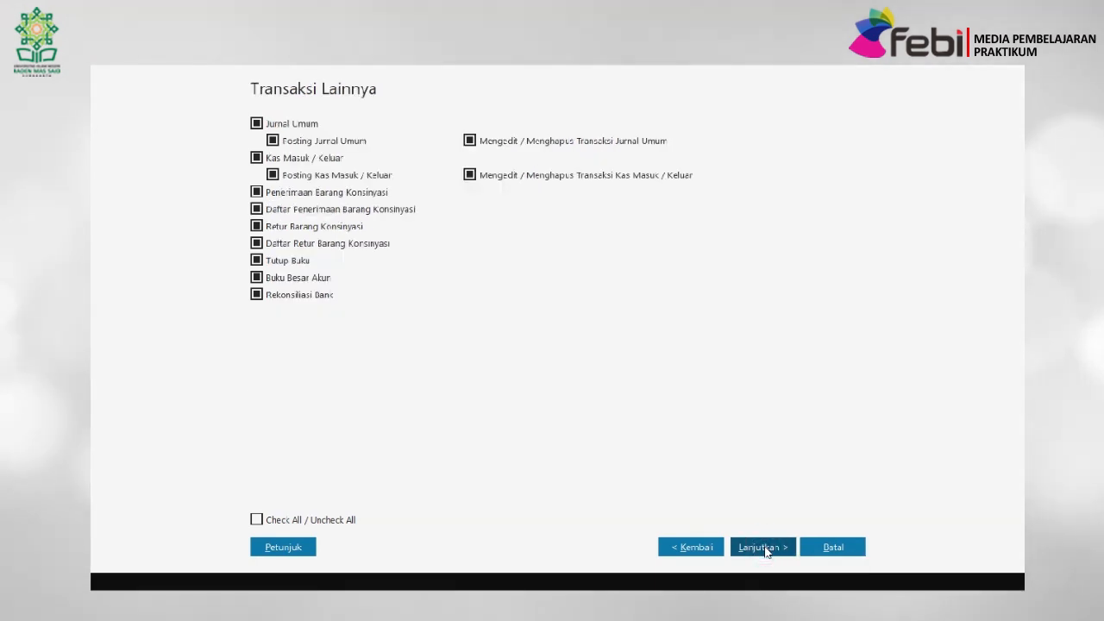
left_click(767, 548)
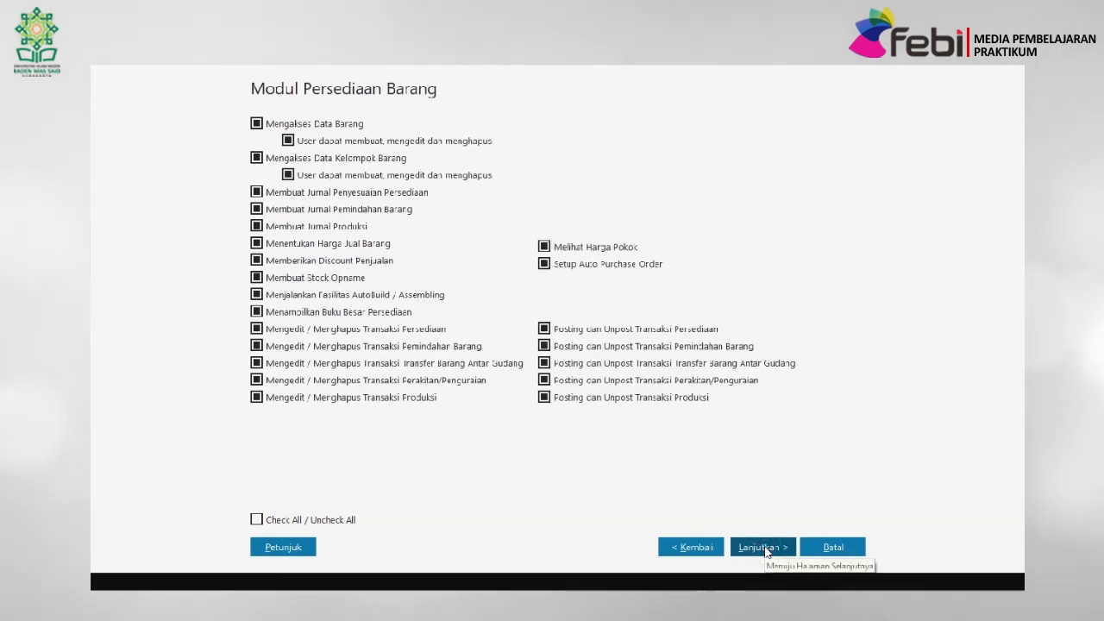
left_click(767, 549)
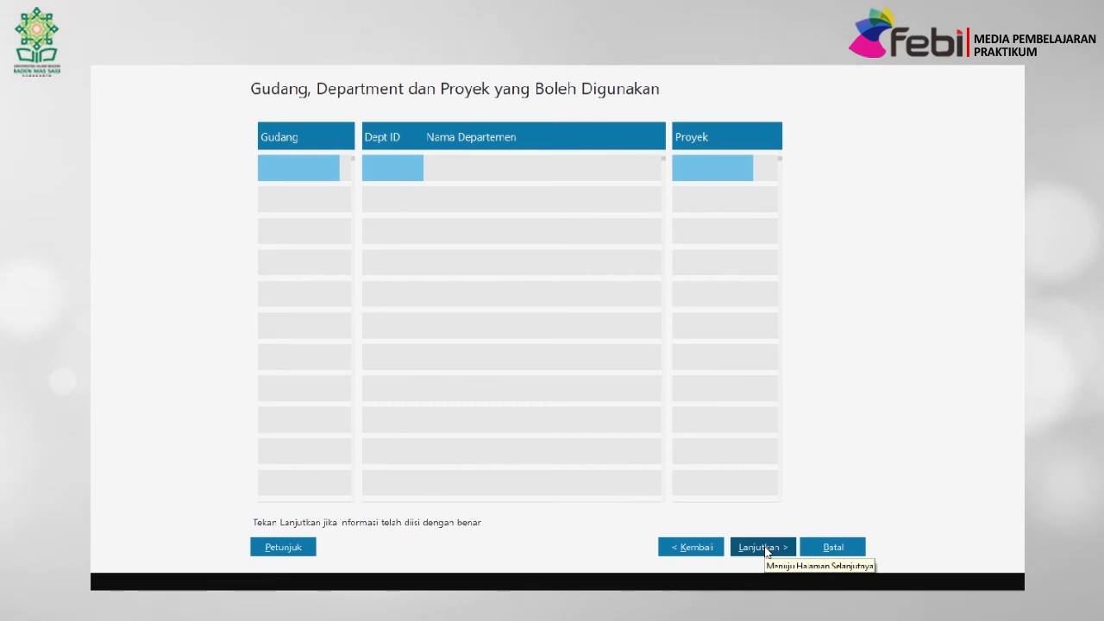
left_click(767, 549)
left_click(767, 548)
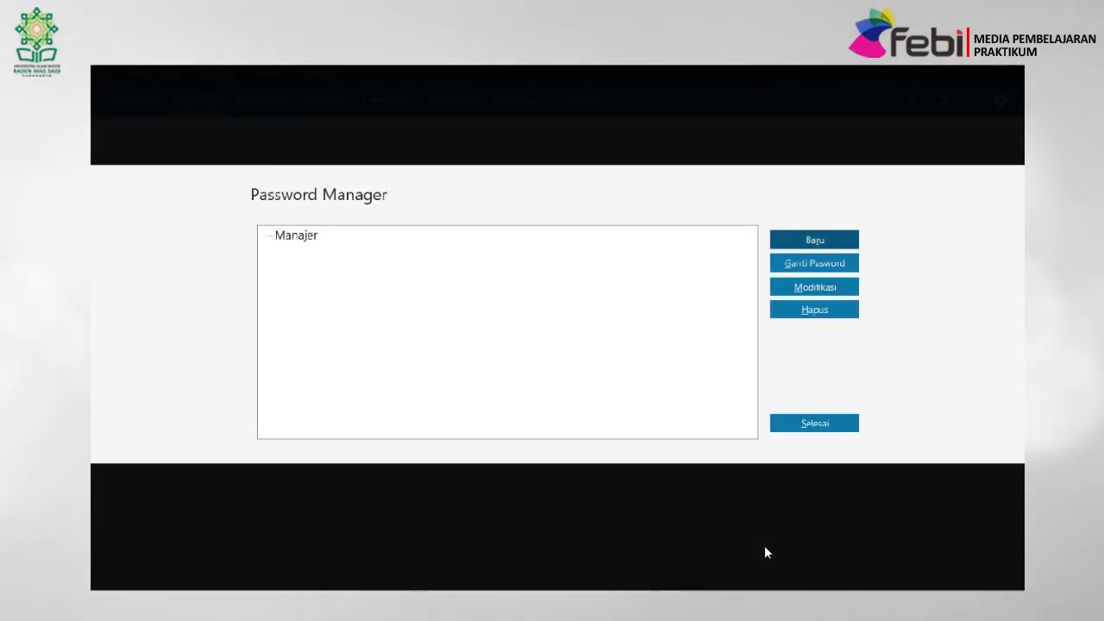
Close Password Manager and log off the current data from the data information panel.
left_click(838, 423)
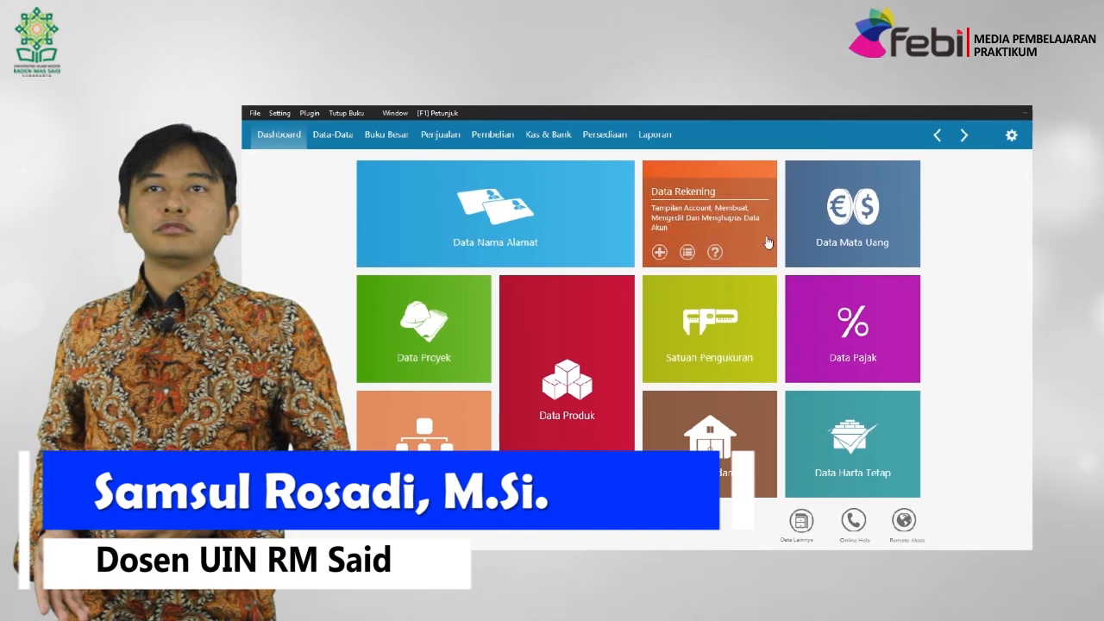
left_click(1012, 136)
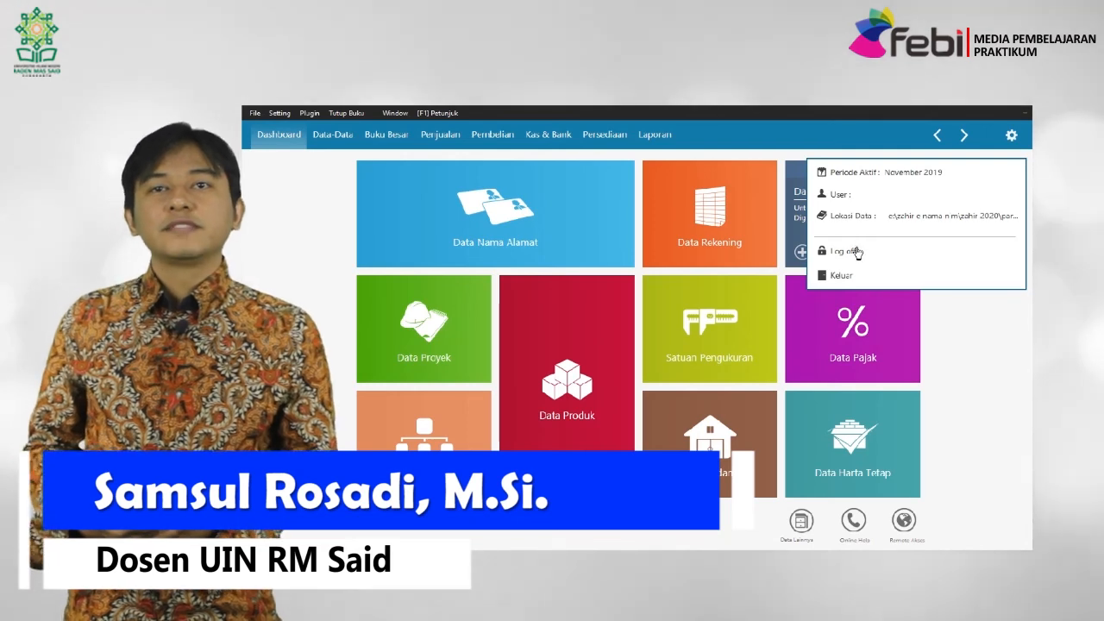
left_click(855, 251)
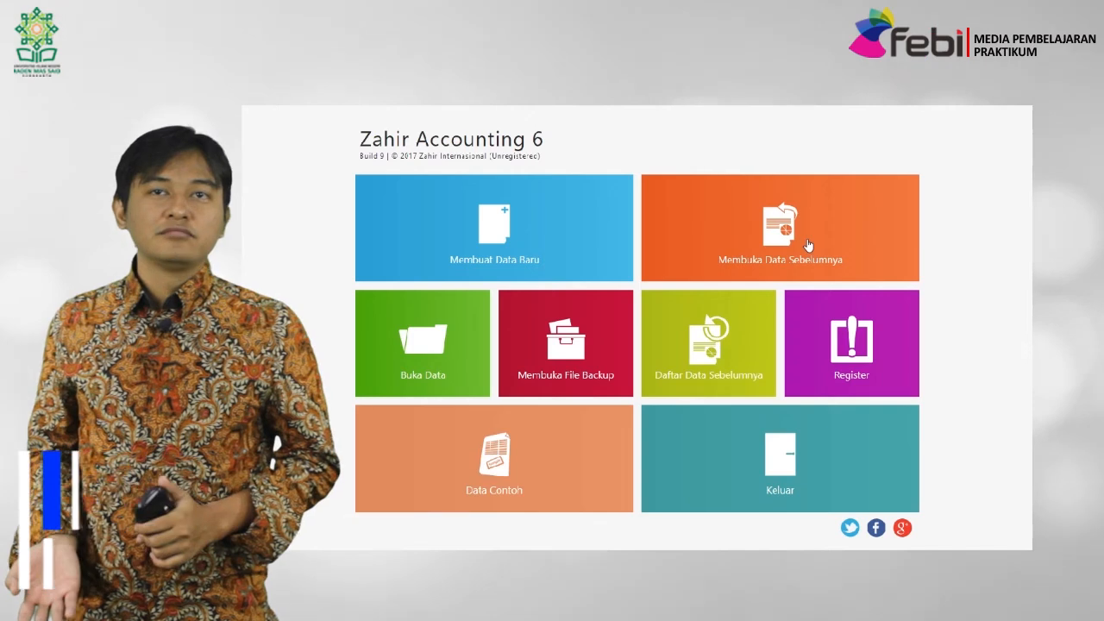
Reopen the previous data and log in as the Manajer user with its password.
left_click(808, 244)
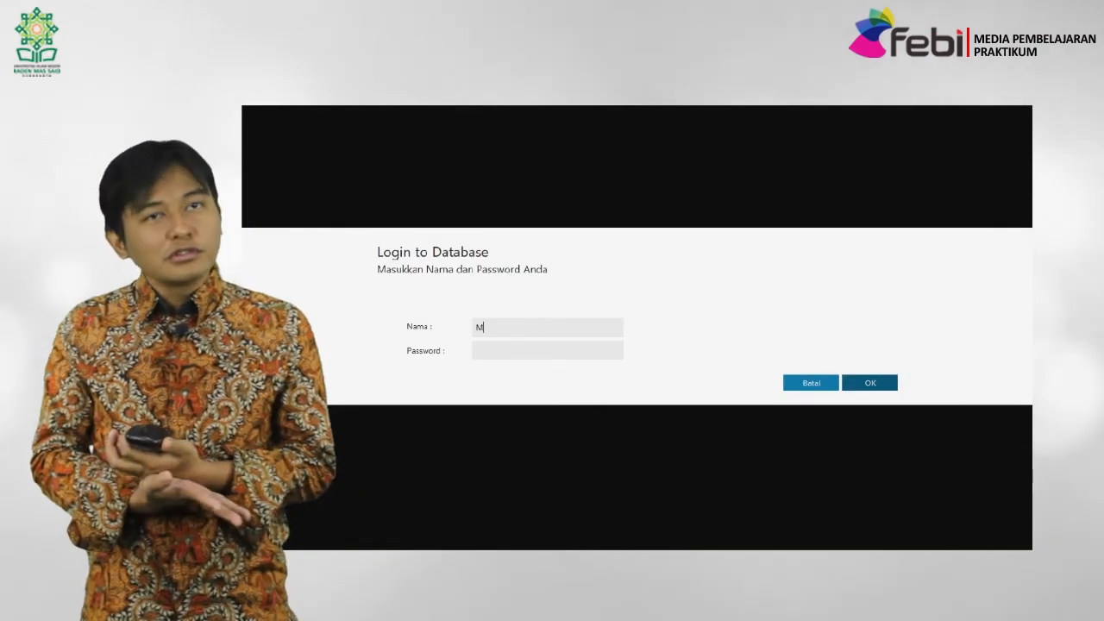
type("jer")
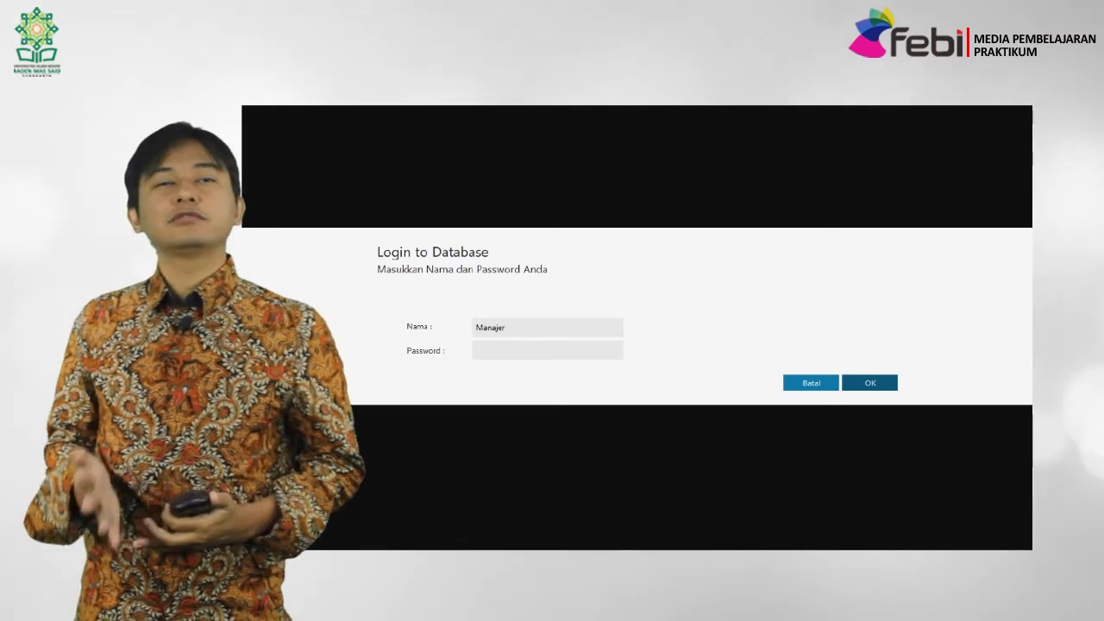
type("•••")
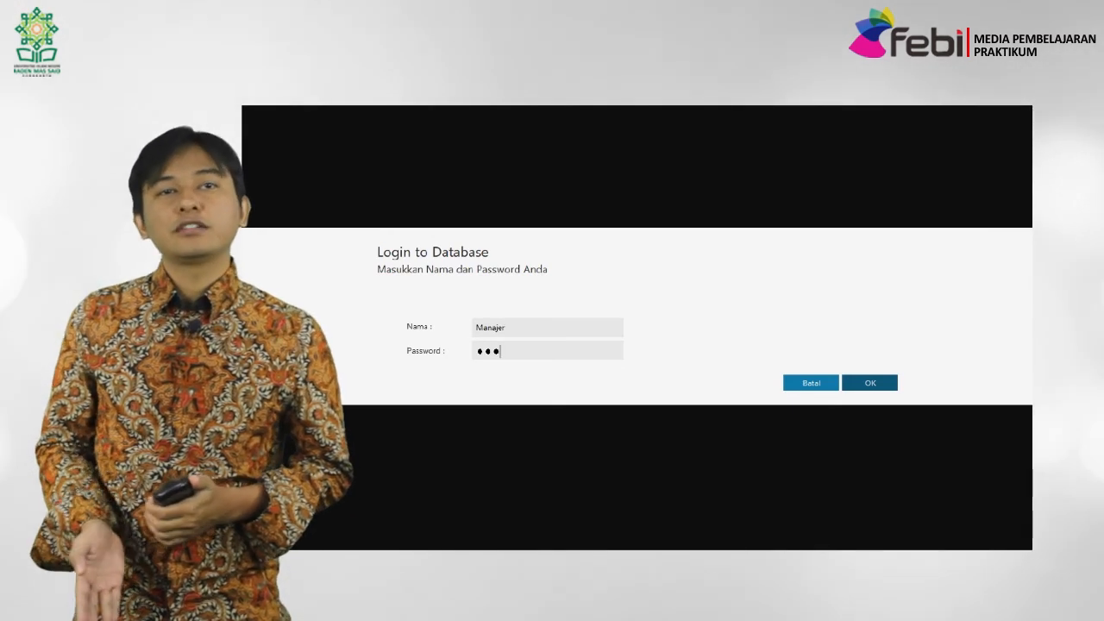
left_click(883, 384)
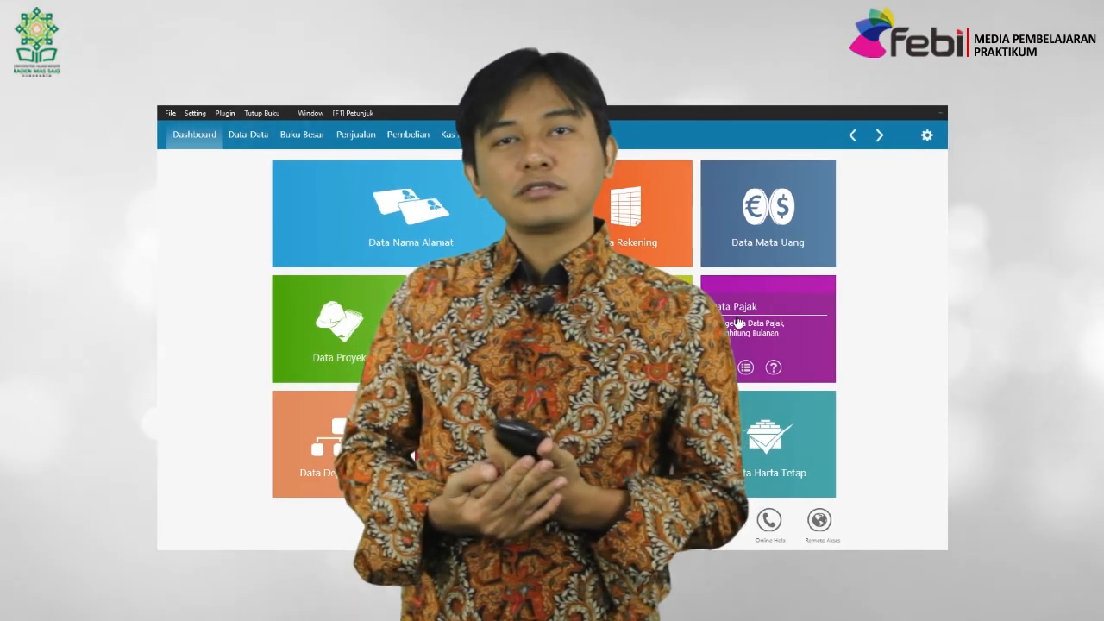
left_click(926, 136)
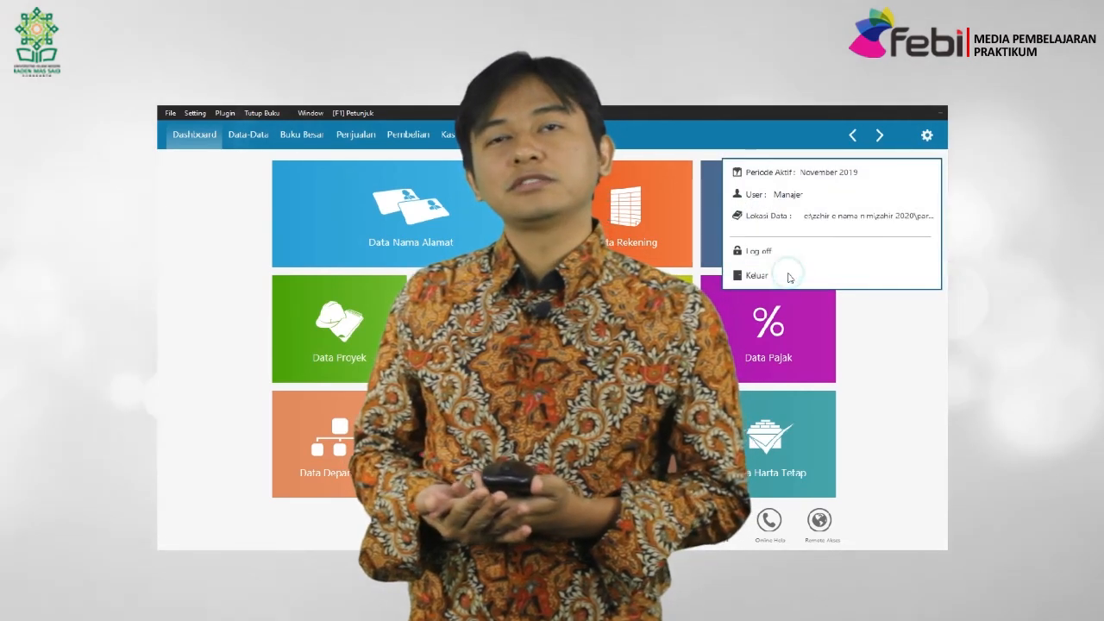
left_click(761, 279)
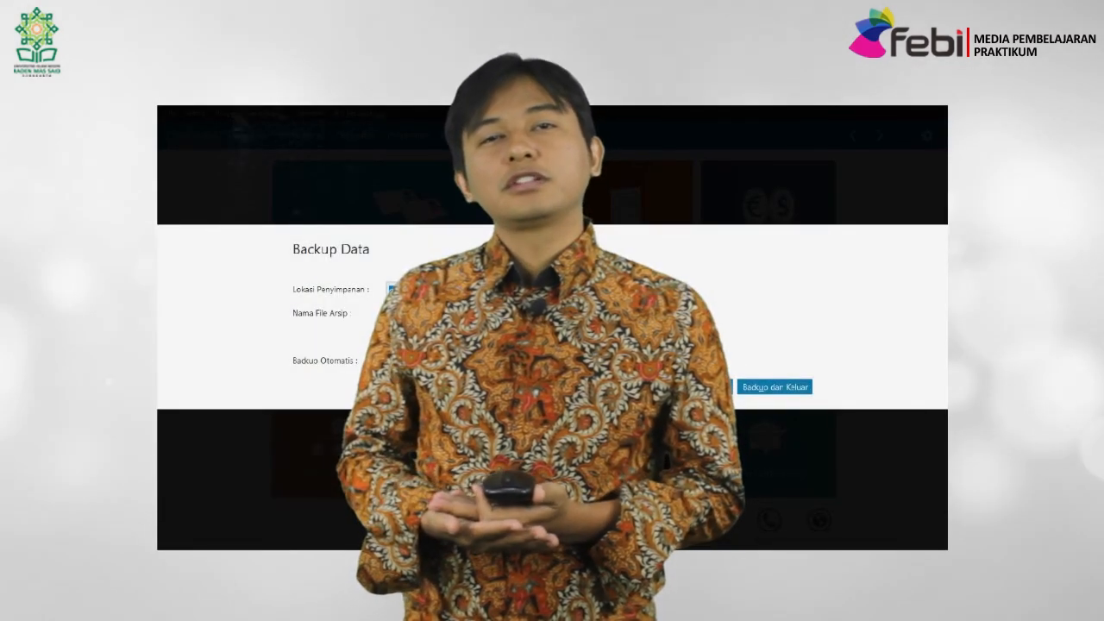
left_click(742, 390)
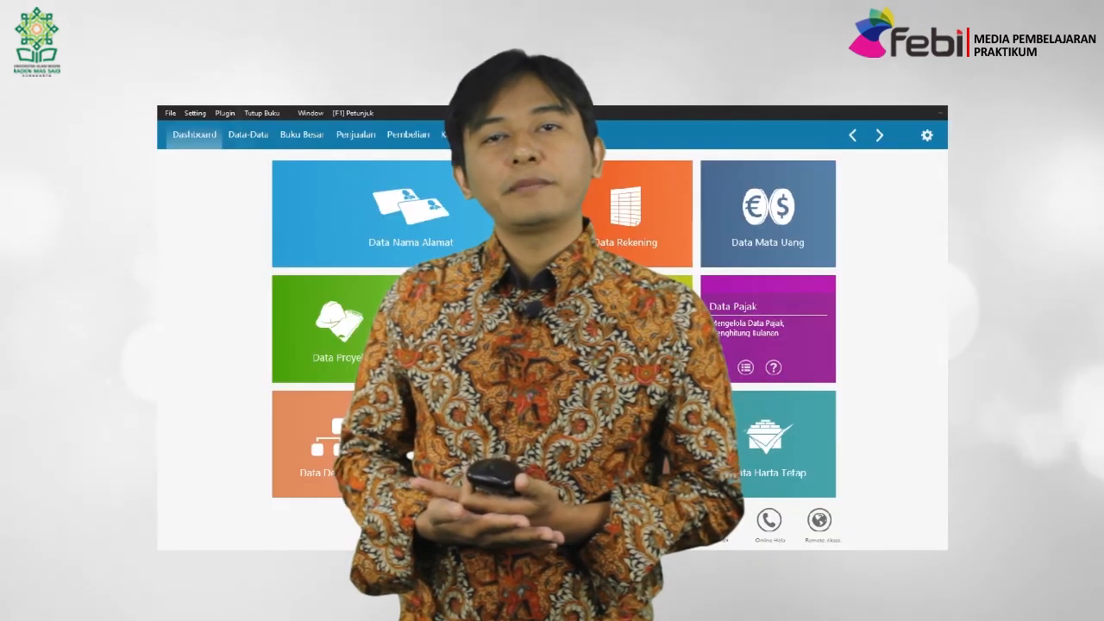